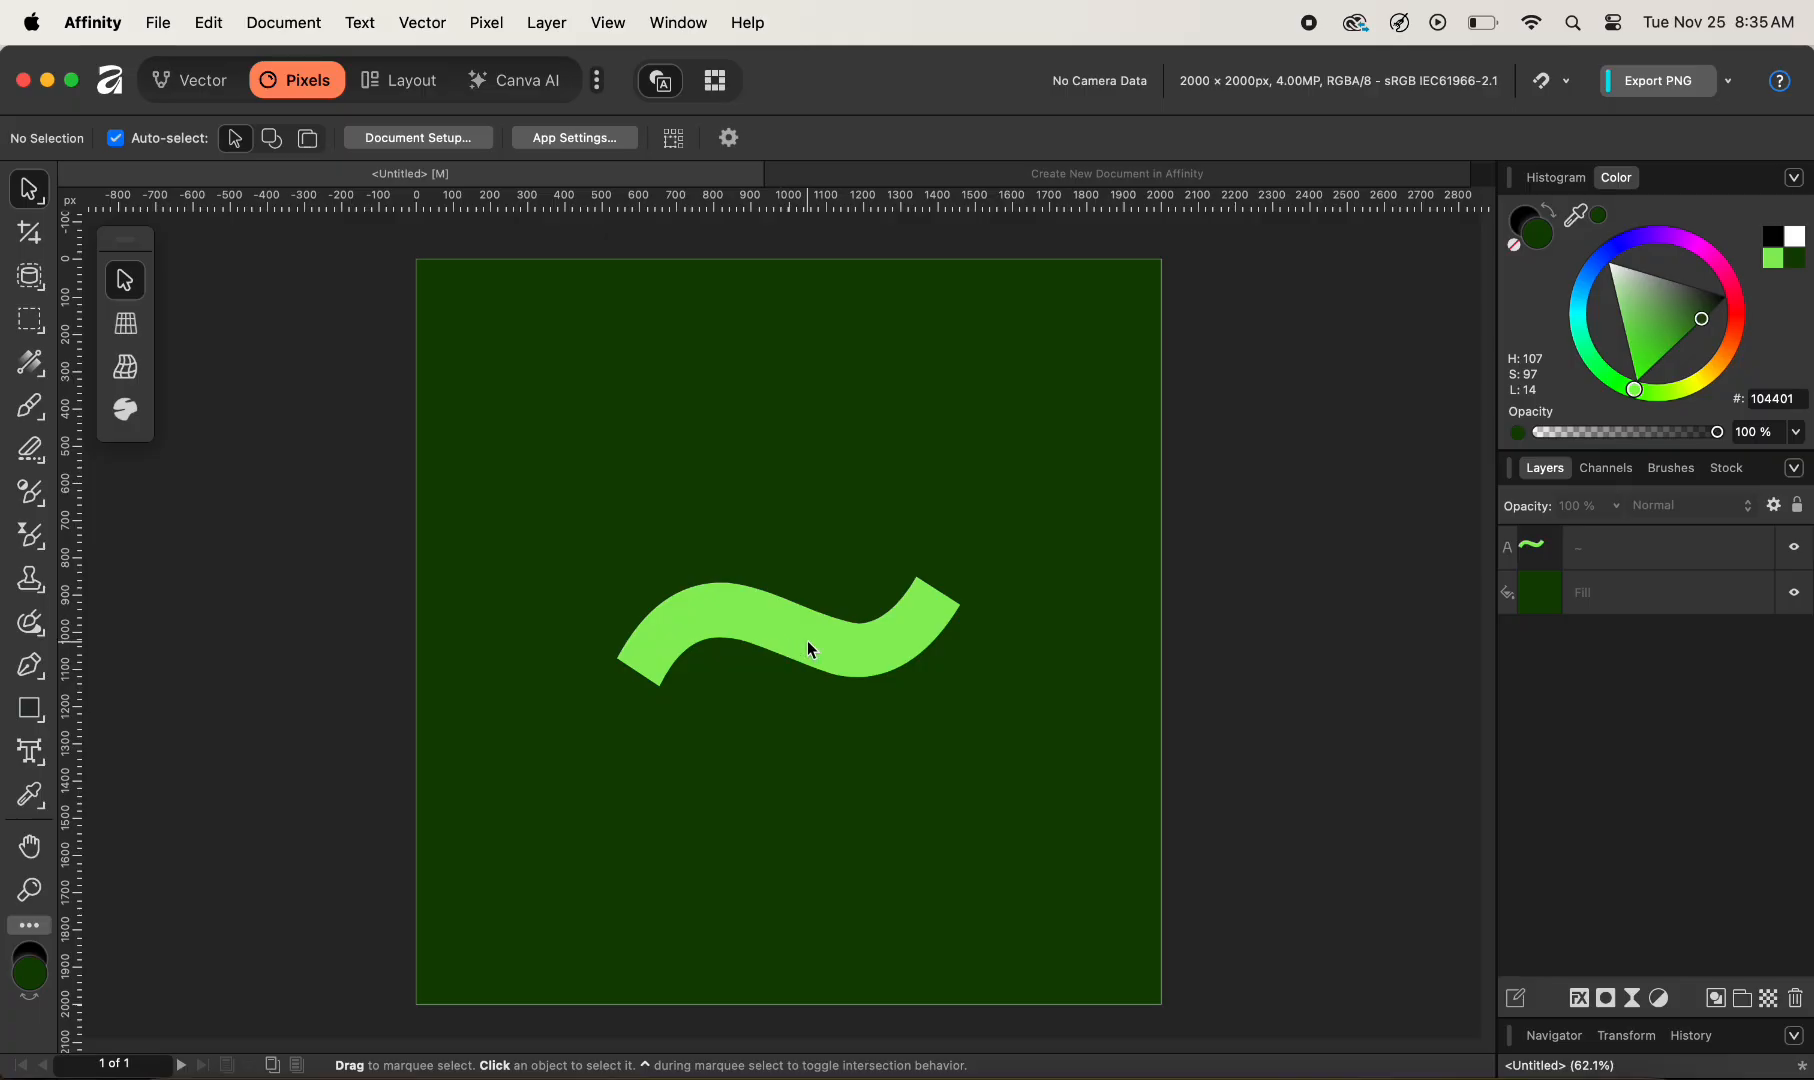
- Add a live Liquify filter to the light green wave shape's layer
{"action": "left_click", "coordinate": [805, 651]}
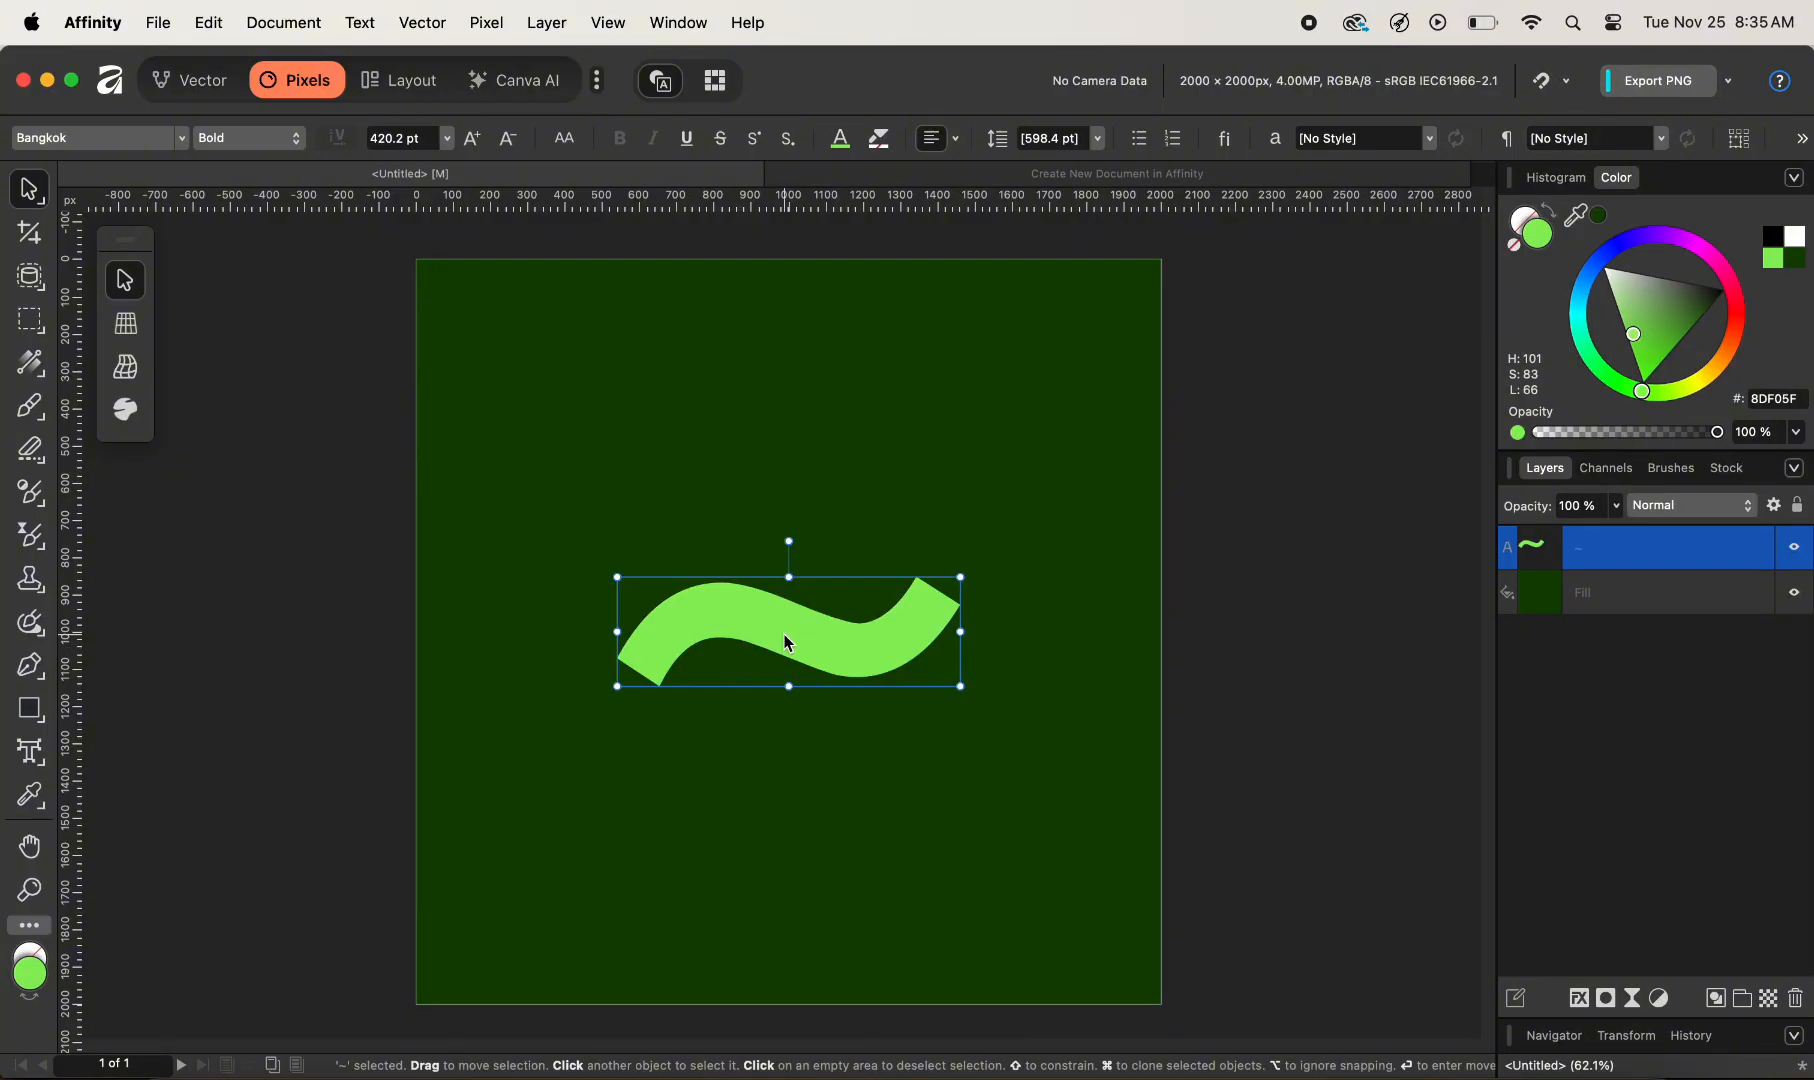
{"action": "scroll", "coordinate": [784, 633], "scroll_direction": "up", "scroll_amount": 5}
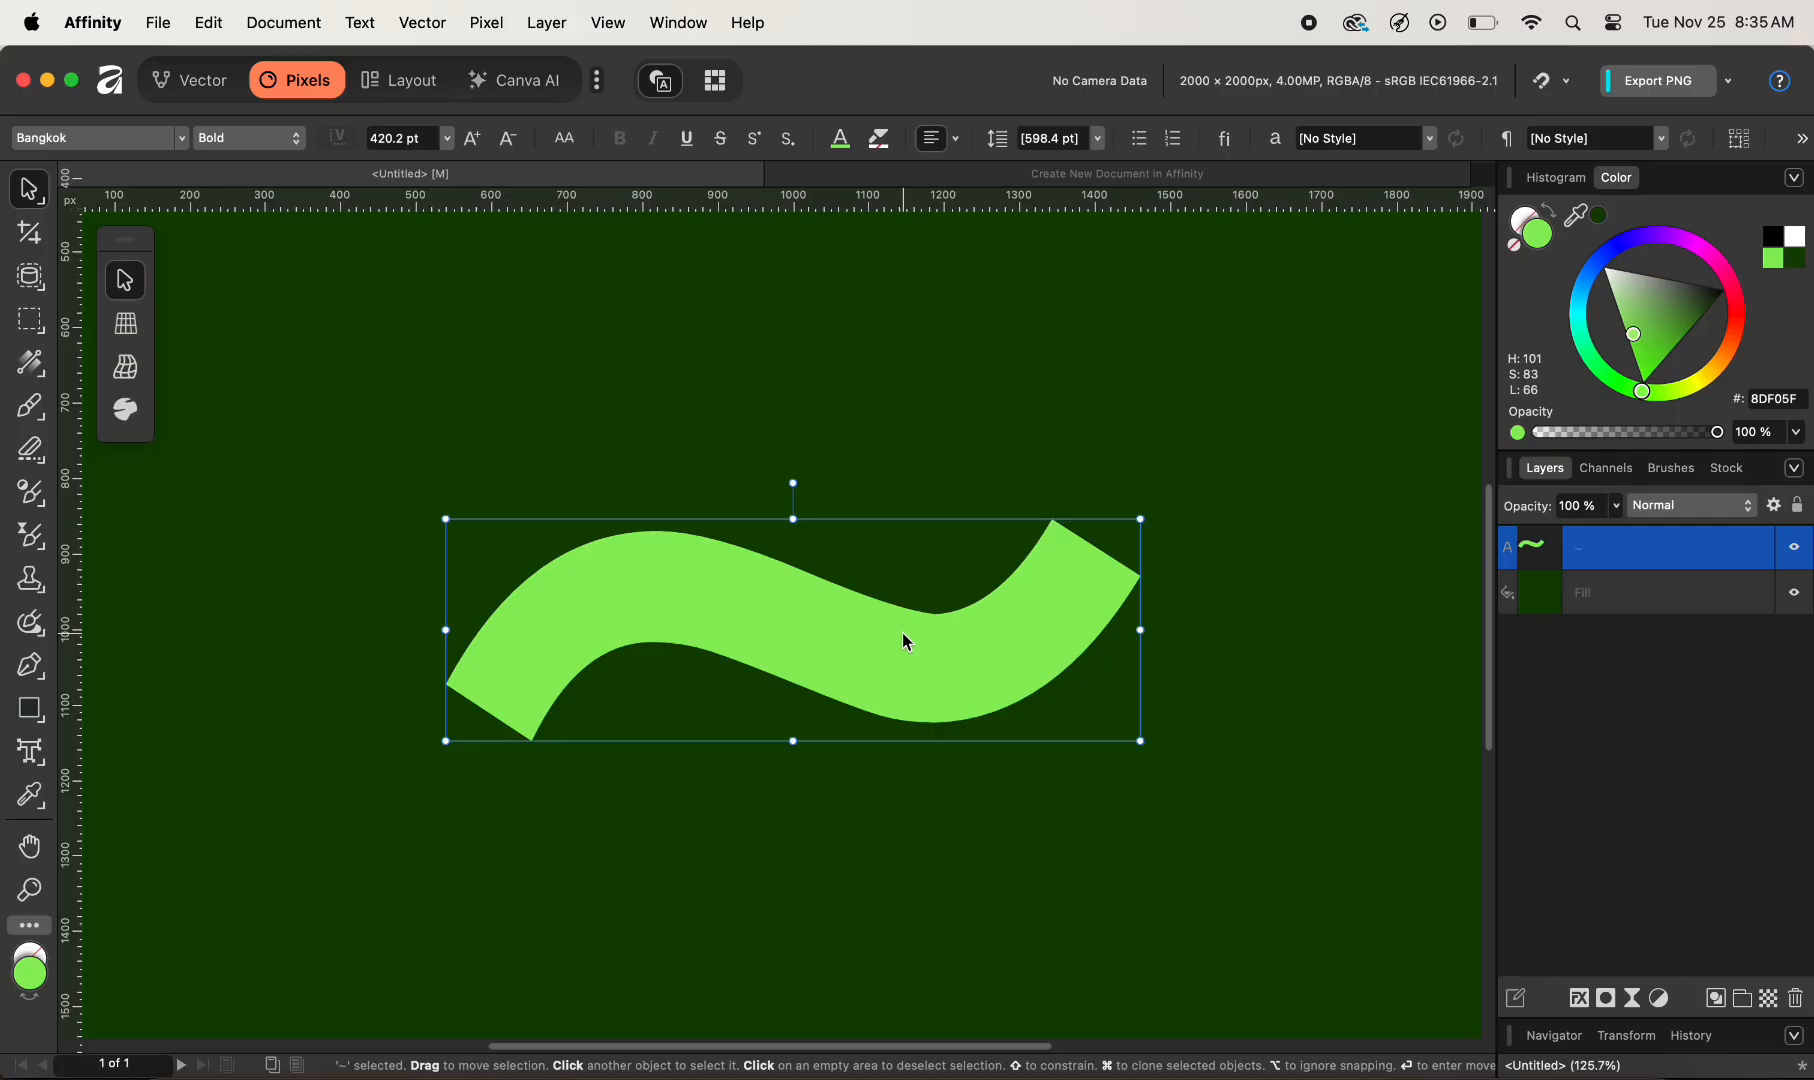
{"action": "left_click", "coordinate": [1633, 999]}
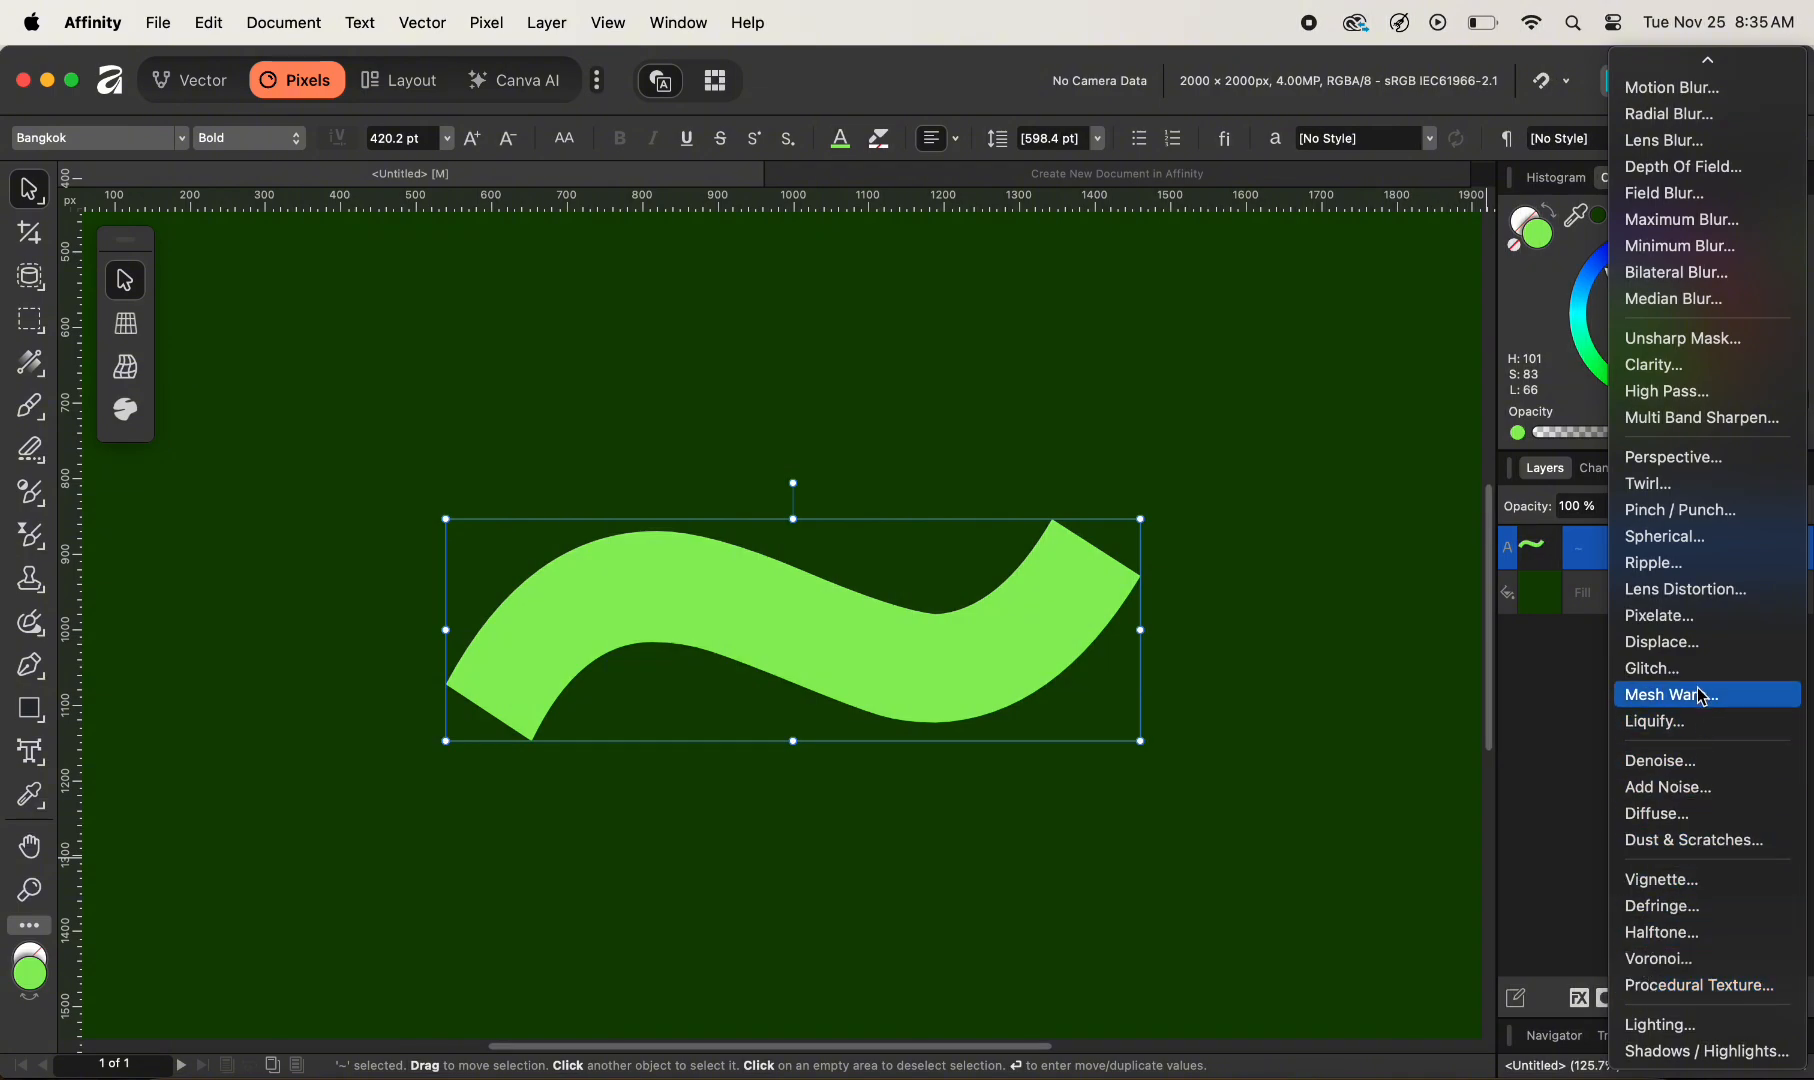
{"action": "scroll", "coordinate": [1705, 643], "scroll_direction": "up", "scroll_amount": 1}
{"action": "scroll", "coordinate": [1705, 643], "scroll_direction": "up", "scroll_amount": 1}
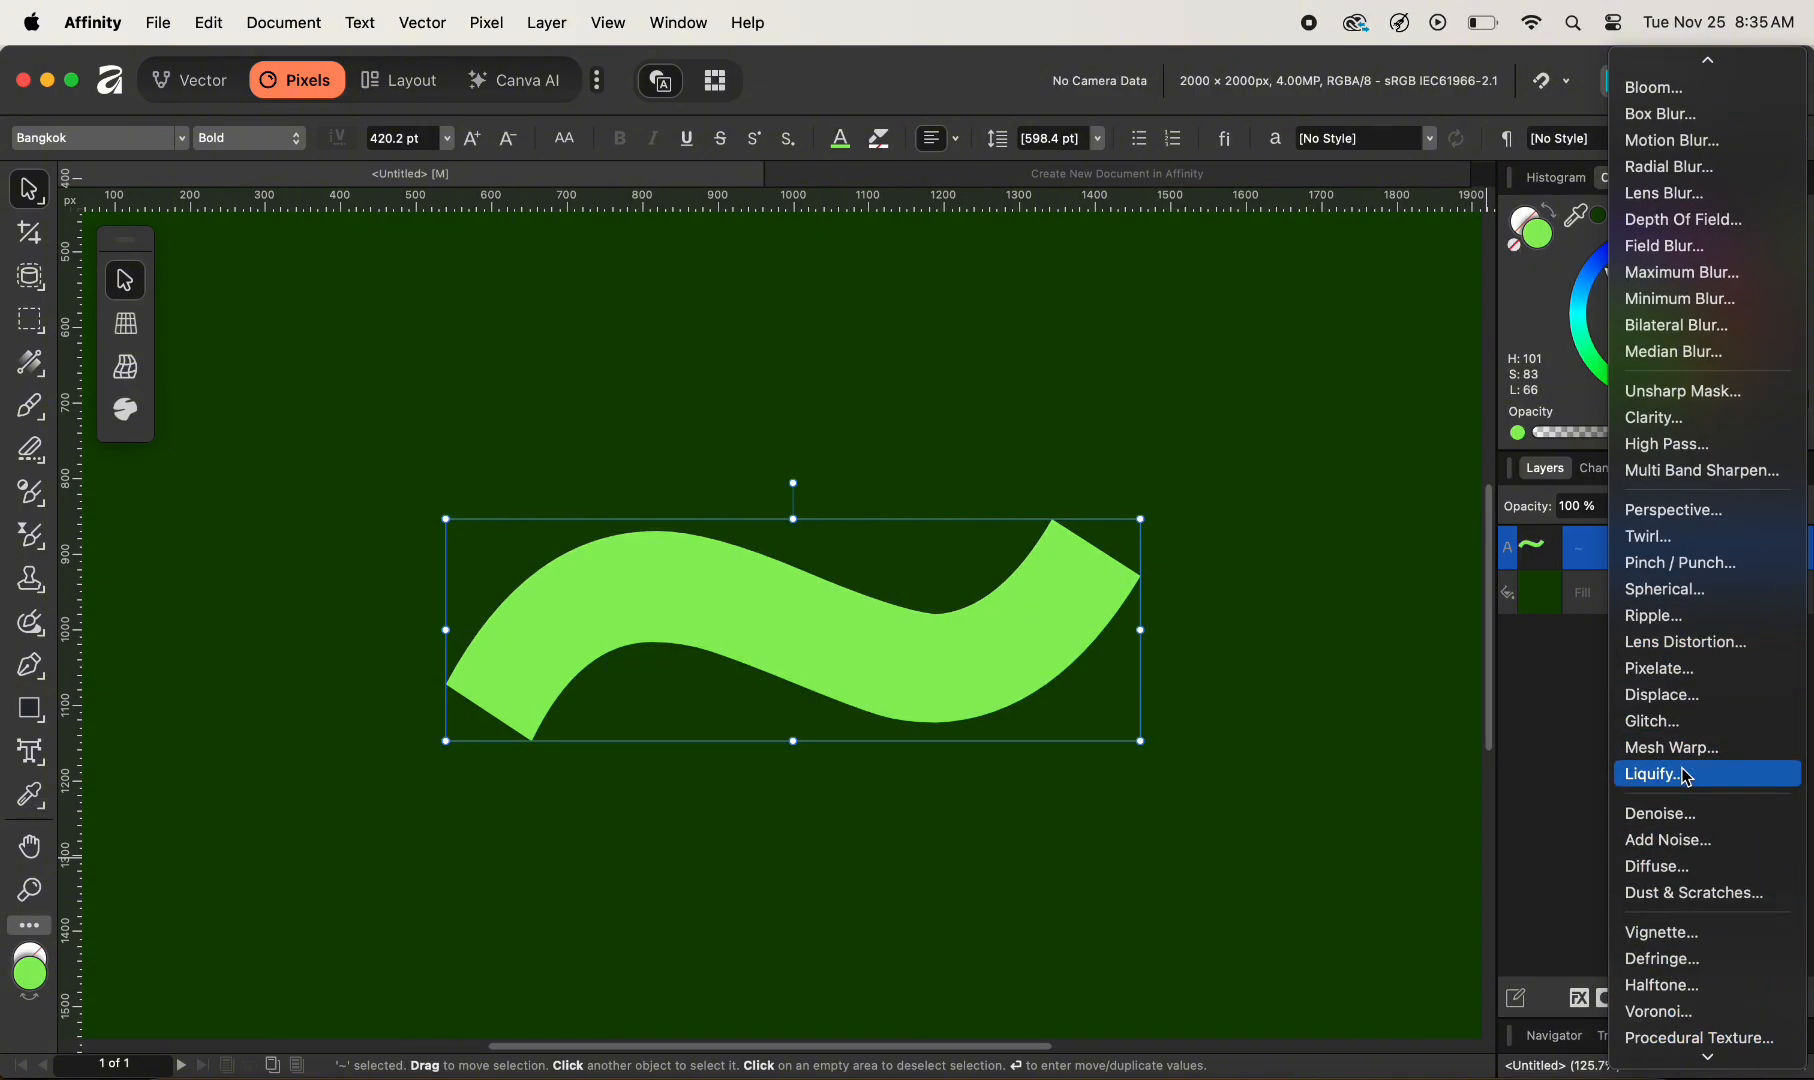
{"action": "left_click", "coordinate": [1688, 776]}
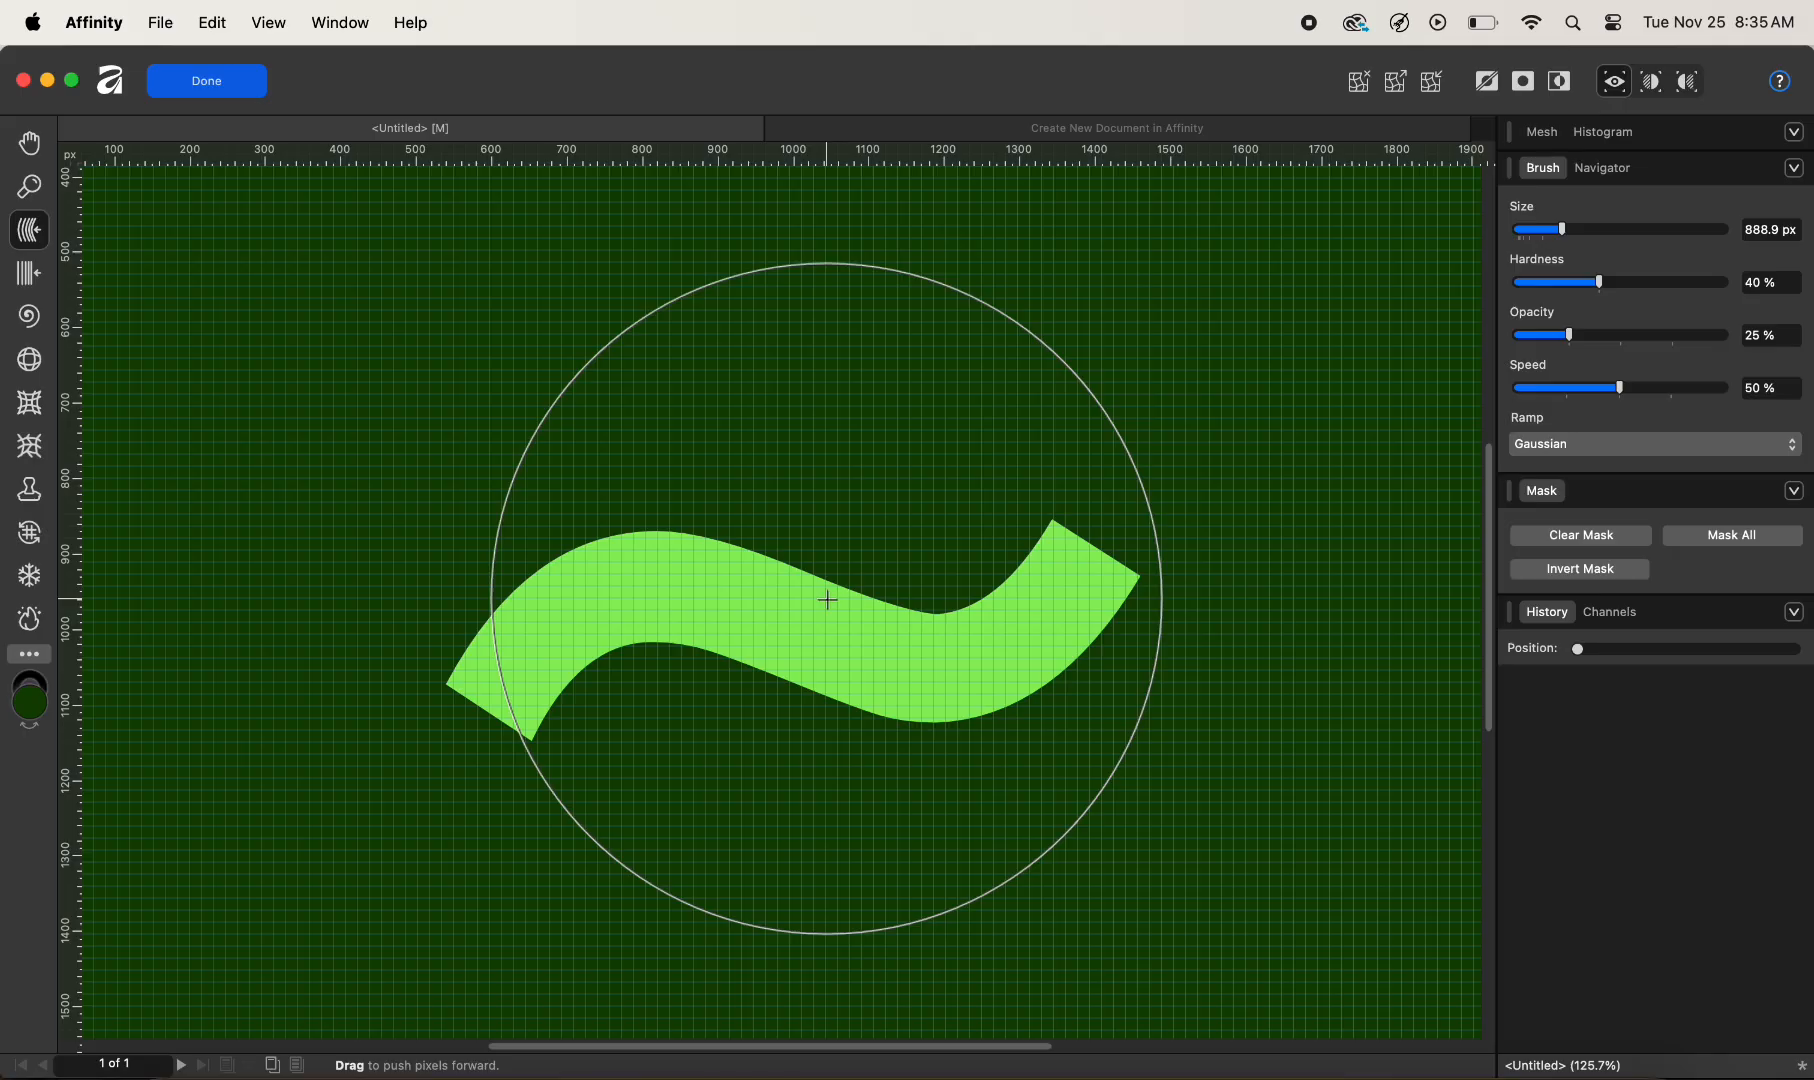
- Reduce the Liquify brush size to 335.2 px
{"action": "key", "text": "bracketleft"}
{"action": "key", "text": "bracketleft"}
{"action": "key", "text": "bracketleft"}
{"action": "key", "text": "bracketleft"}
{"action": "key", "text": "bracketleft"}
{"action": "key", "text": "bracketleft"}
{"action": "key", "text": "bracketleft"}
{"action": "key", "text": "bracketleft"}
{"action": "key", "text": "bracketleft"}
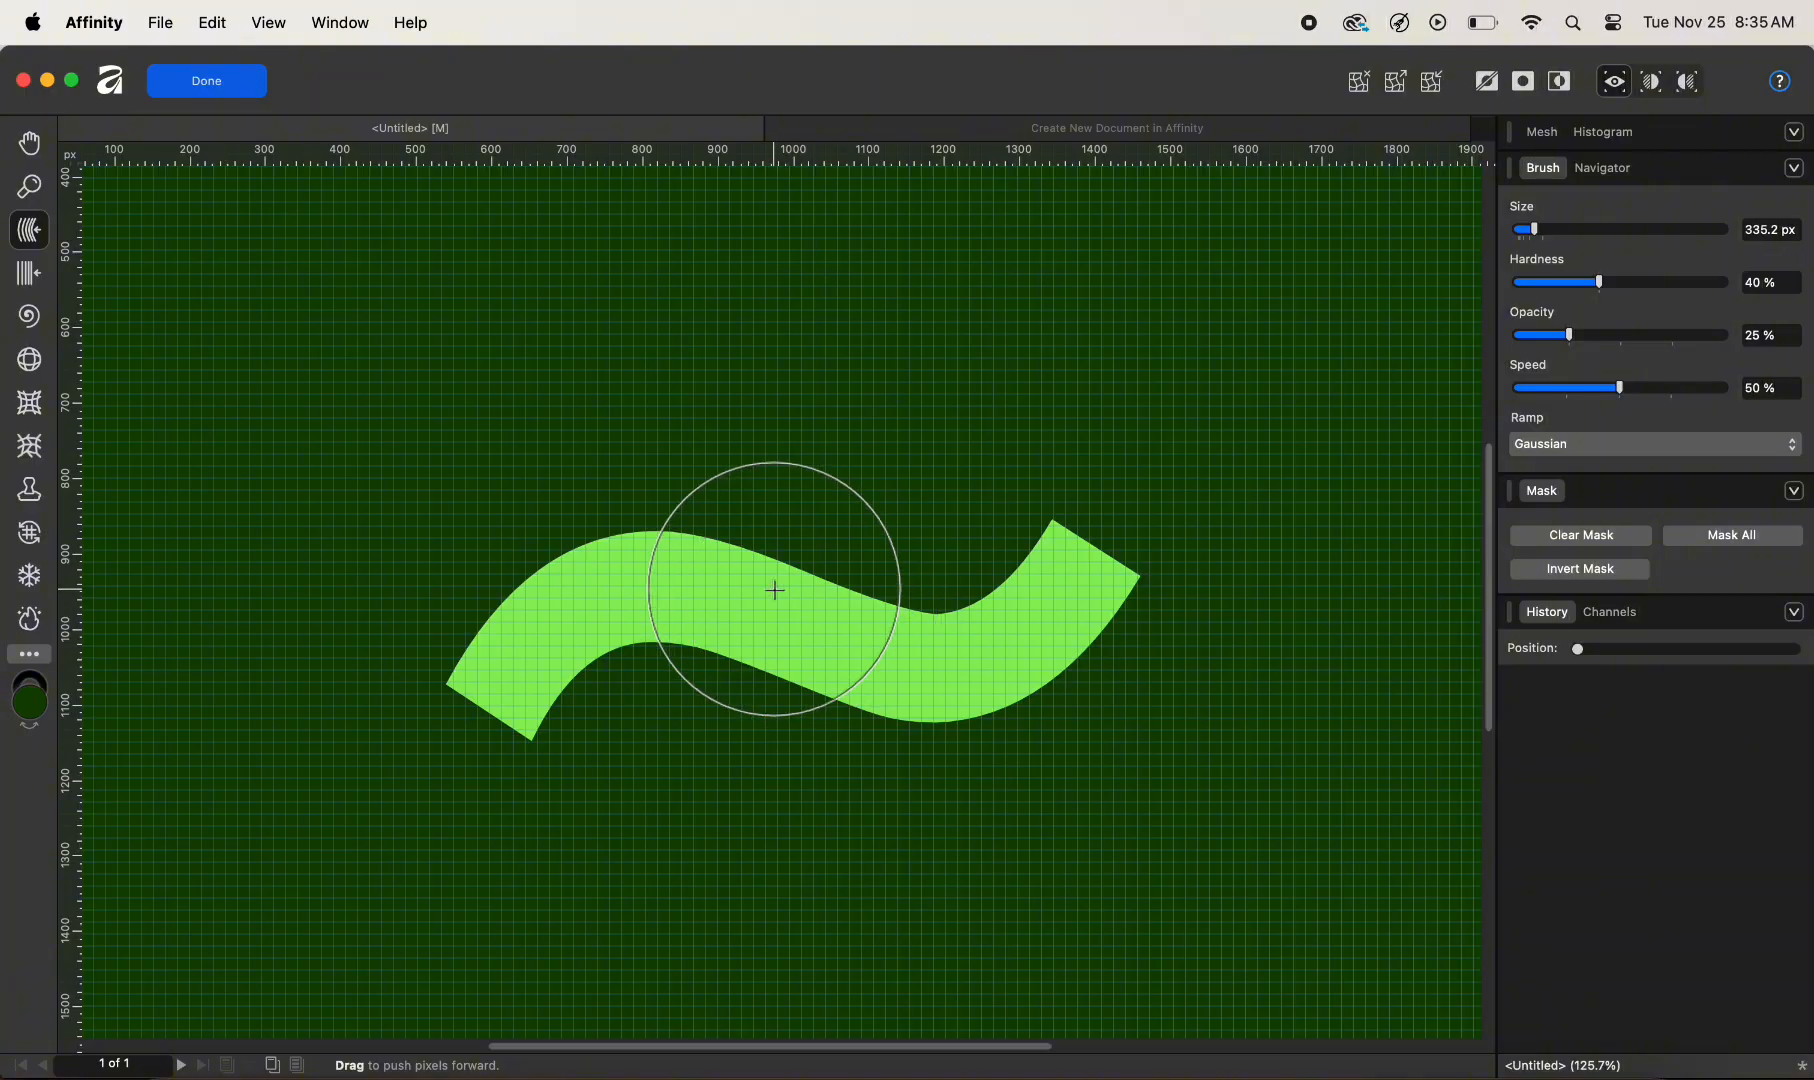
- Switch to the Liquify Turbulence tool and reduce its brush size to 148.7 px
{"action": "left_click", "coordinate": [38, 455]}
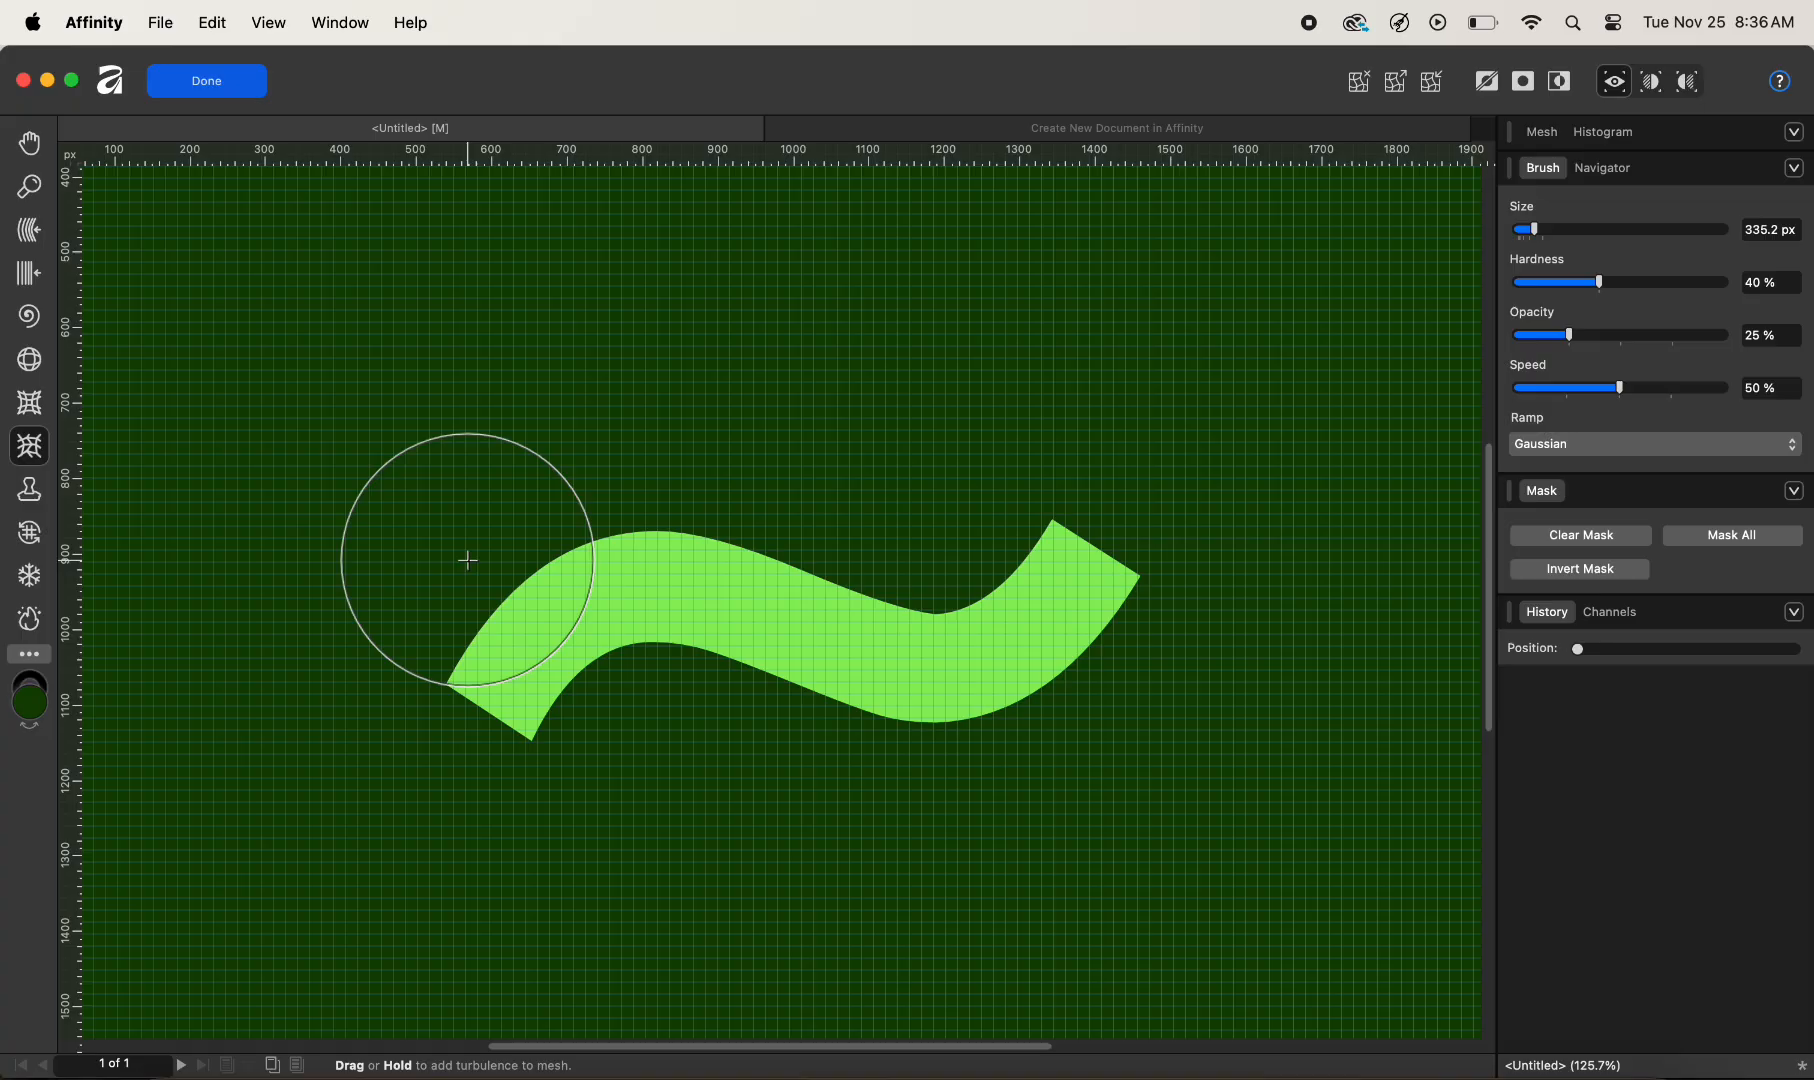
{"action": "key", "text": "["}
{"action": "key", "text": "["}
{"action": "key", "text": "["}
{"action": "key", "text": "["}
{"action": "key", "text": "["}
- Try roughening the shape's upper edge with turbulence, lowering the brush speed to 13% for the strokes toward the right end
{"action": "mouse_move", "coordinate": [502, 577]}
{"action": "left_mouse_down"}
{"action": "mouse_move", "coordinate": [600, 528]}
{"action": "mouse_move", "coordinate": [522, 576]}
{"action": "mouse_move", "coordinate": [573, 542]}
{"action": "mouse_move", "coordinate": [655, 532]}
{"action": "mouse_move", "coordinate": [798, 550]}
{"action": "left_mouse_up"}
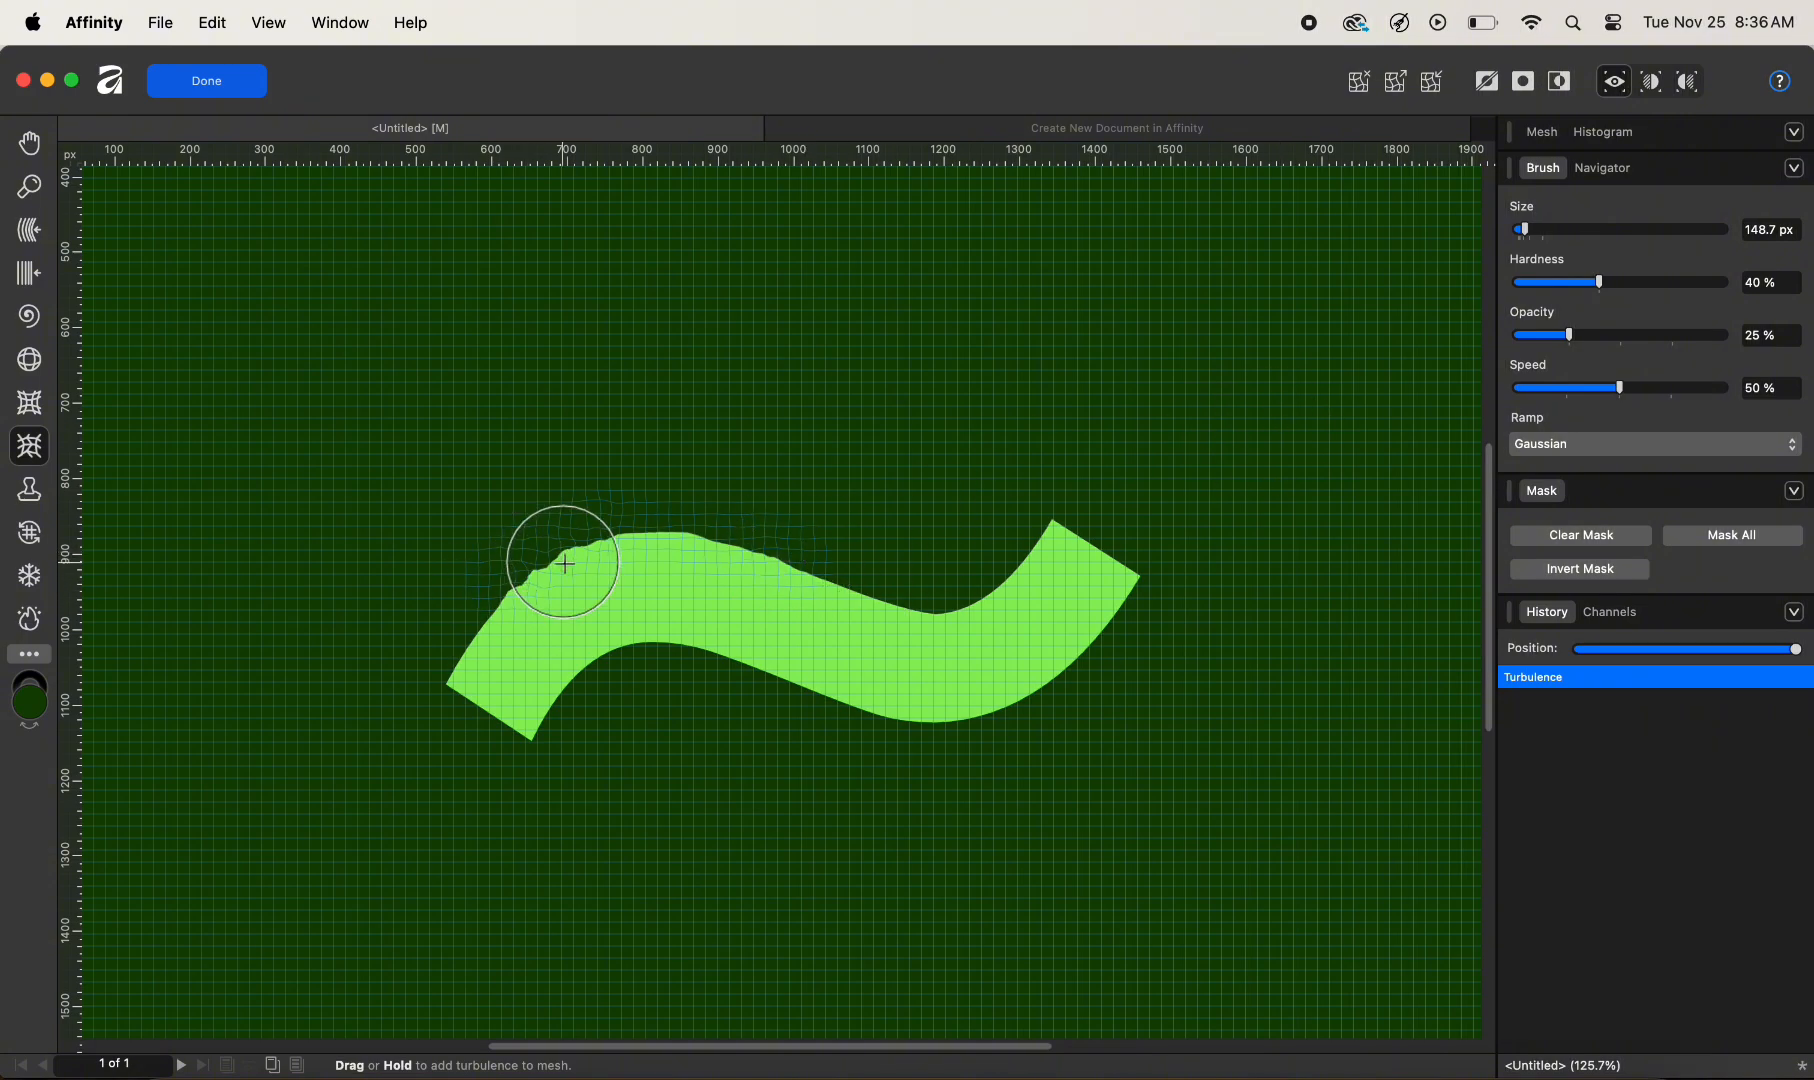
{"action": "mouse_move", "coordinate": [592, 548]}
{"action": "left_mouse_down"}
{"action": "mouse_move", "coordinate": [640, 530]}
{"action": "mouse_move", "coordinate": [761, 583]}
{"action": "left_mouse_up"}
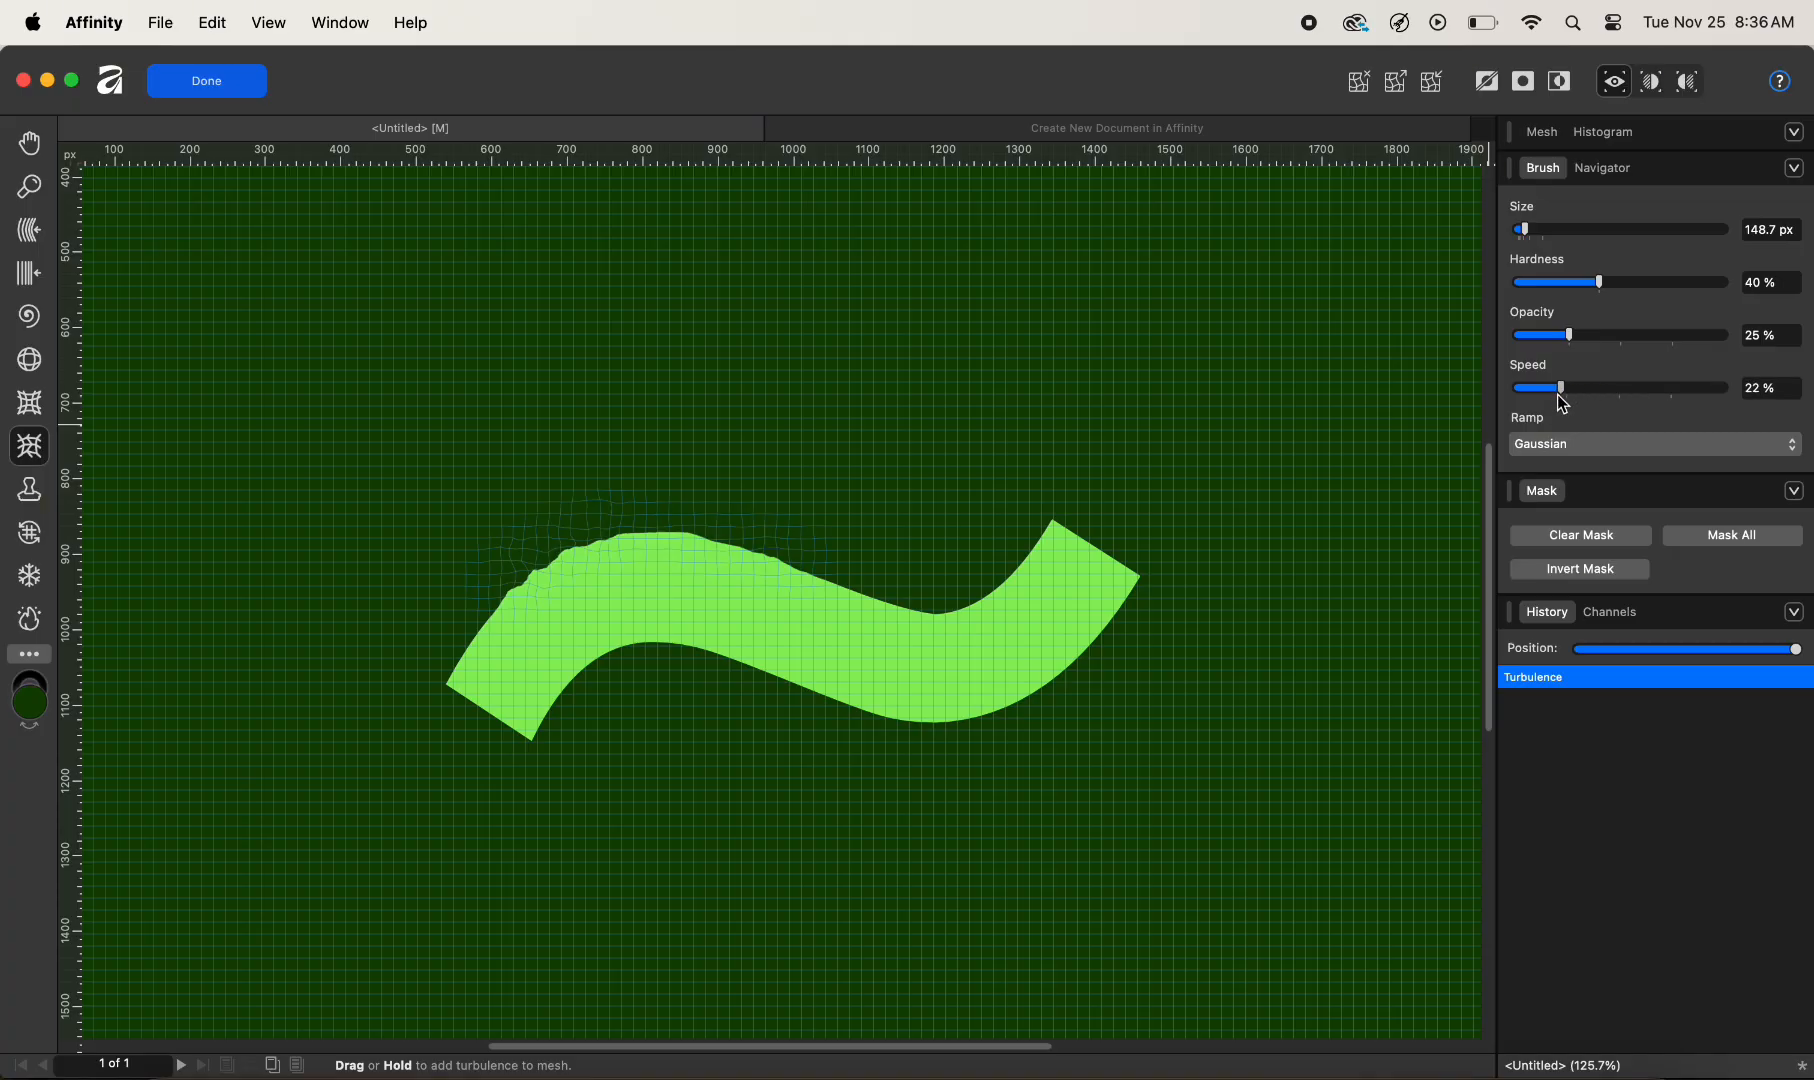
{"action": "left_click_drag", "start_coordinate": [1543, 401], "coordinate": [1539, 400]}
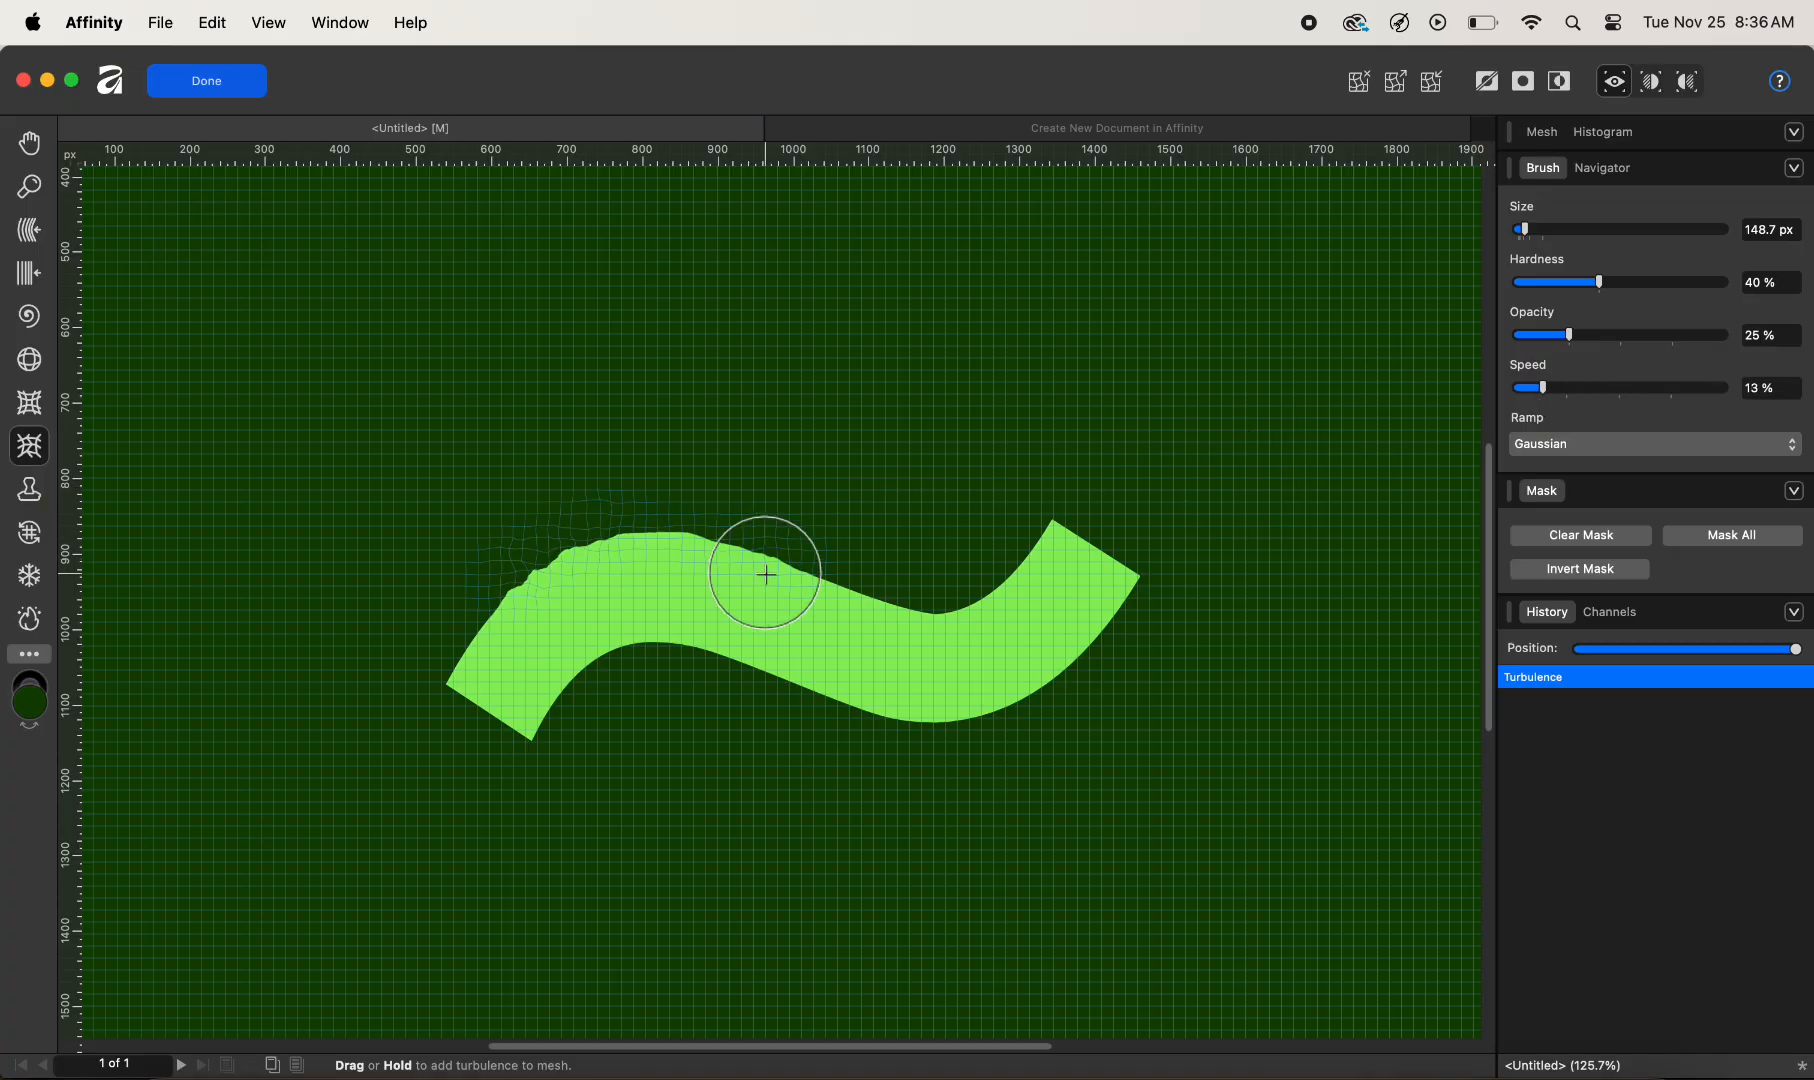
{"action": "mouse_move", "coordinate": [765, 571]}
{"action": "left_mouse_down"}
{"action": "mouse_move", "coordinate": [895, 599]}
{"action": "mouse_move", "coordinate": [790, 559]}
{"action": "mouse_move", "coordinate": [921, 613]}
{"action": "mouse_move", "coordinate": [972, 592]}
{"action": "mouse_move", "coordinate": [960, 579]}
{"action": "left_mouse_up"}
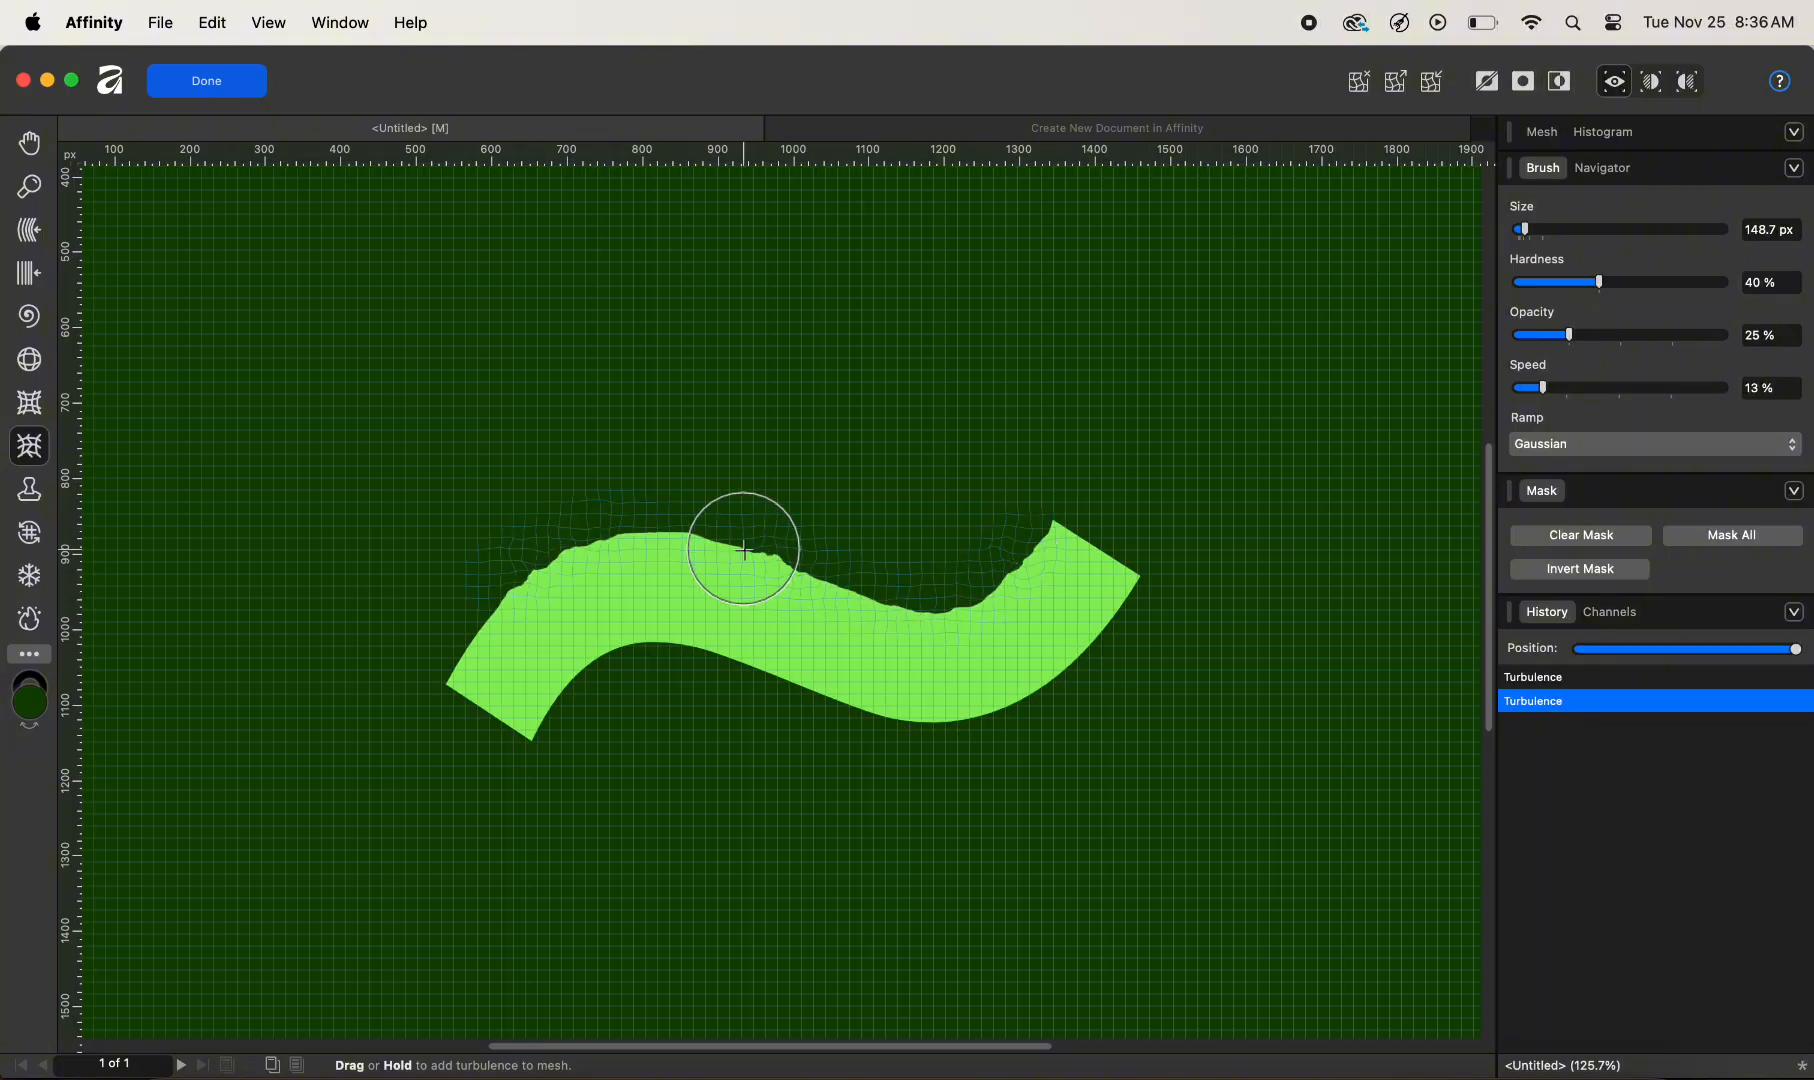
{"action": "left_click_drag", "start_coordinate": [721, 537], "coordinate": [632, 532]}
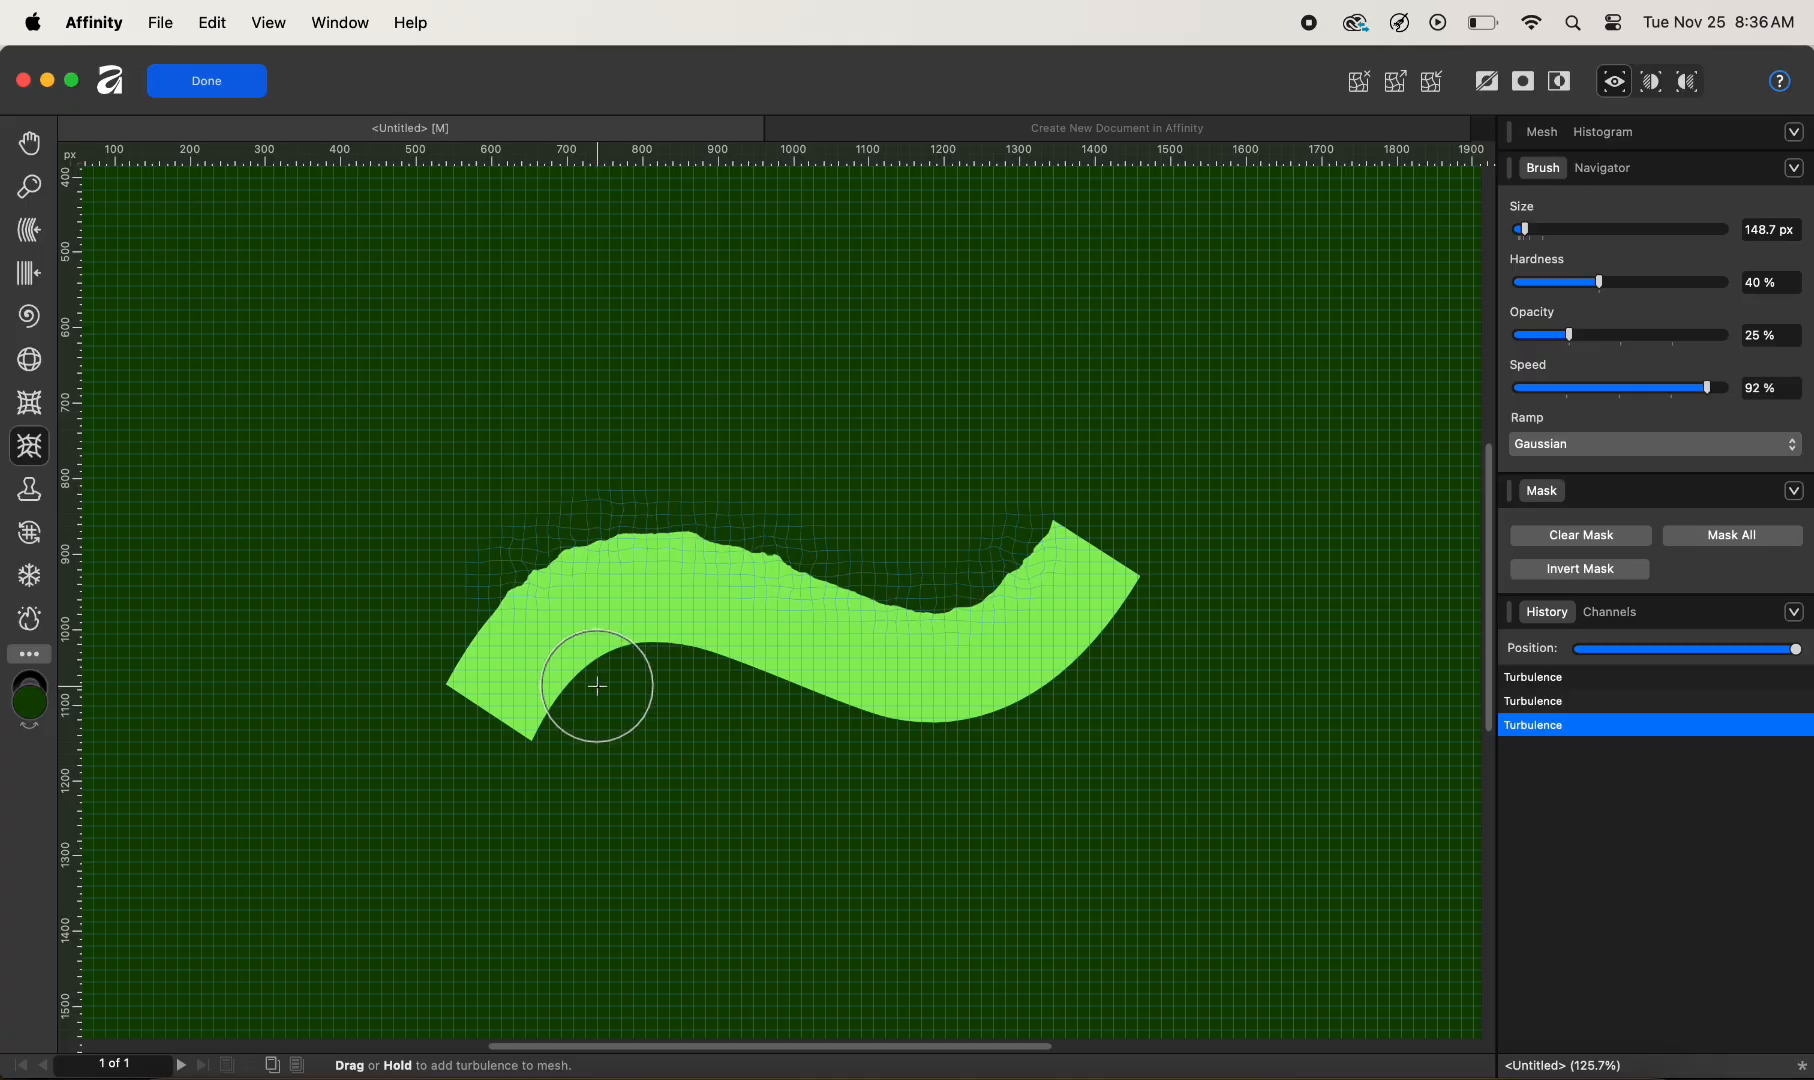
- Try turbulence along the shape's lower edge at 92% speed and undo the turbulence strokes on both edges
{"action": "mouse_move", "coordinate": [599, 680]}
{"action": "left_mouse_down"}
{"action": "mouse_move", "coordinate": [711, 663]}
{"action": "mouse_move", "coordinate": [932, 703]}
{"action": "mouse_move", "coordinate": [1052, 678]}
{"action": "mouse_move", "coordinate": [1100, 625]}
{"action": "left_mouse_up"}
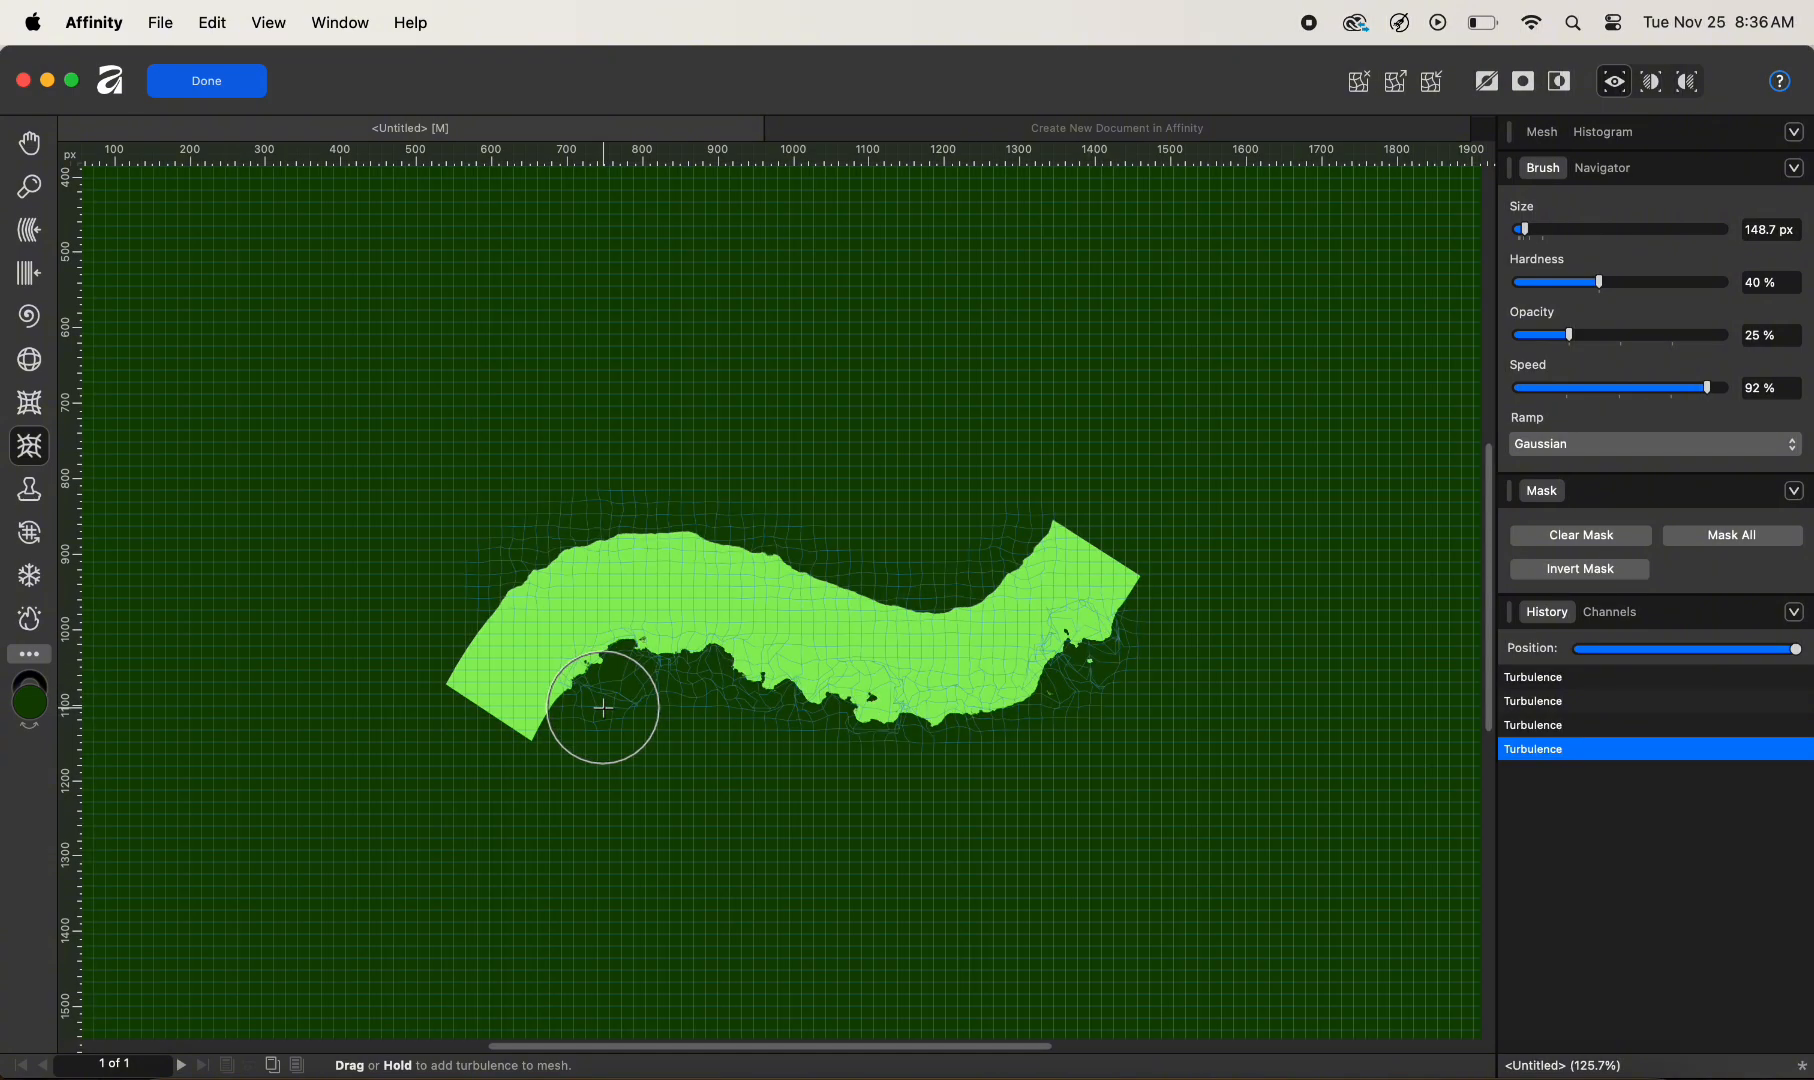
{"action": "key", "text": "super+z"}
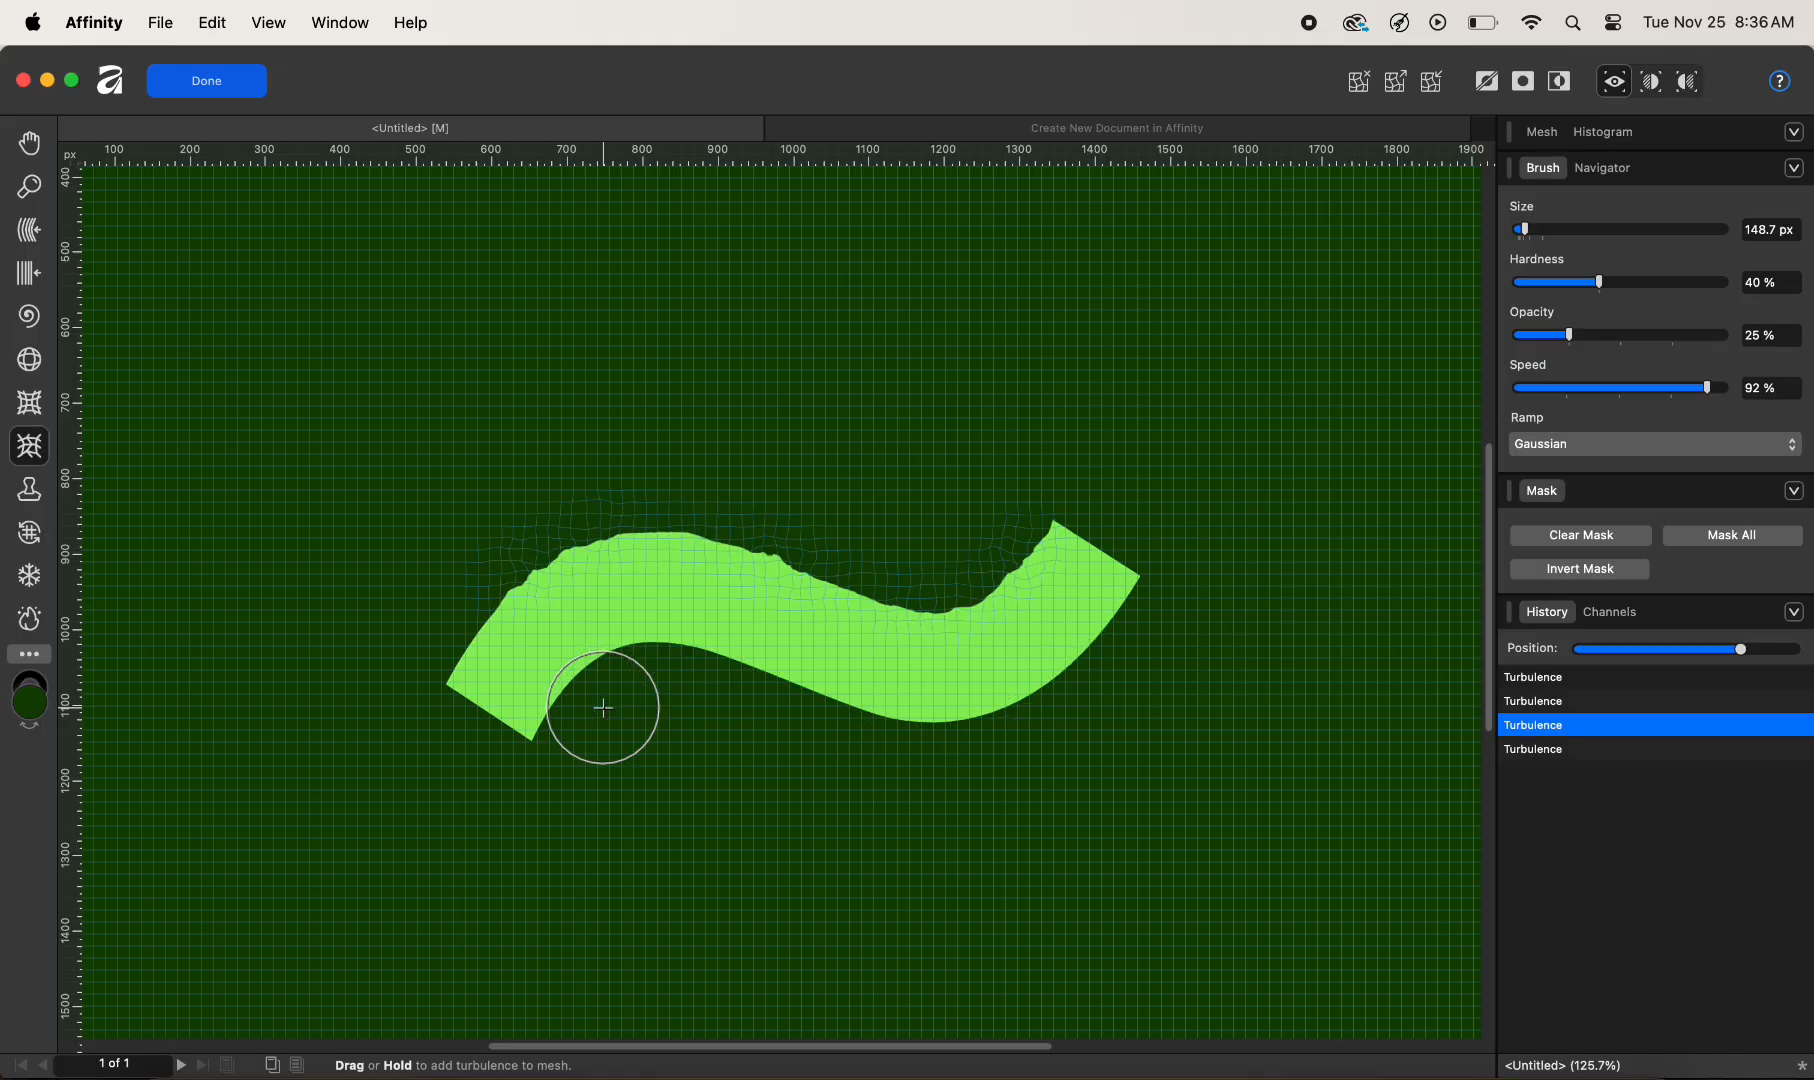
{"action": "key", "text": "super+z"}
{"action": "key", "text": "super+z"}
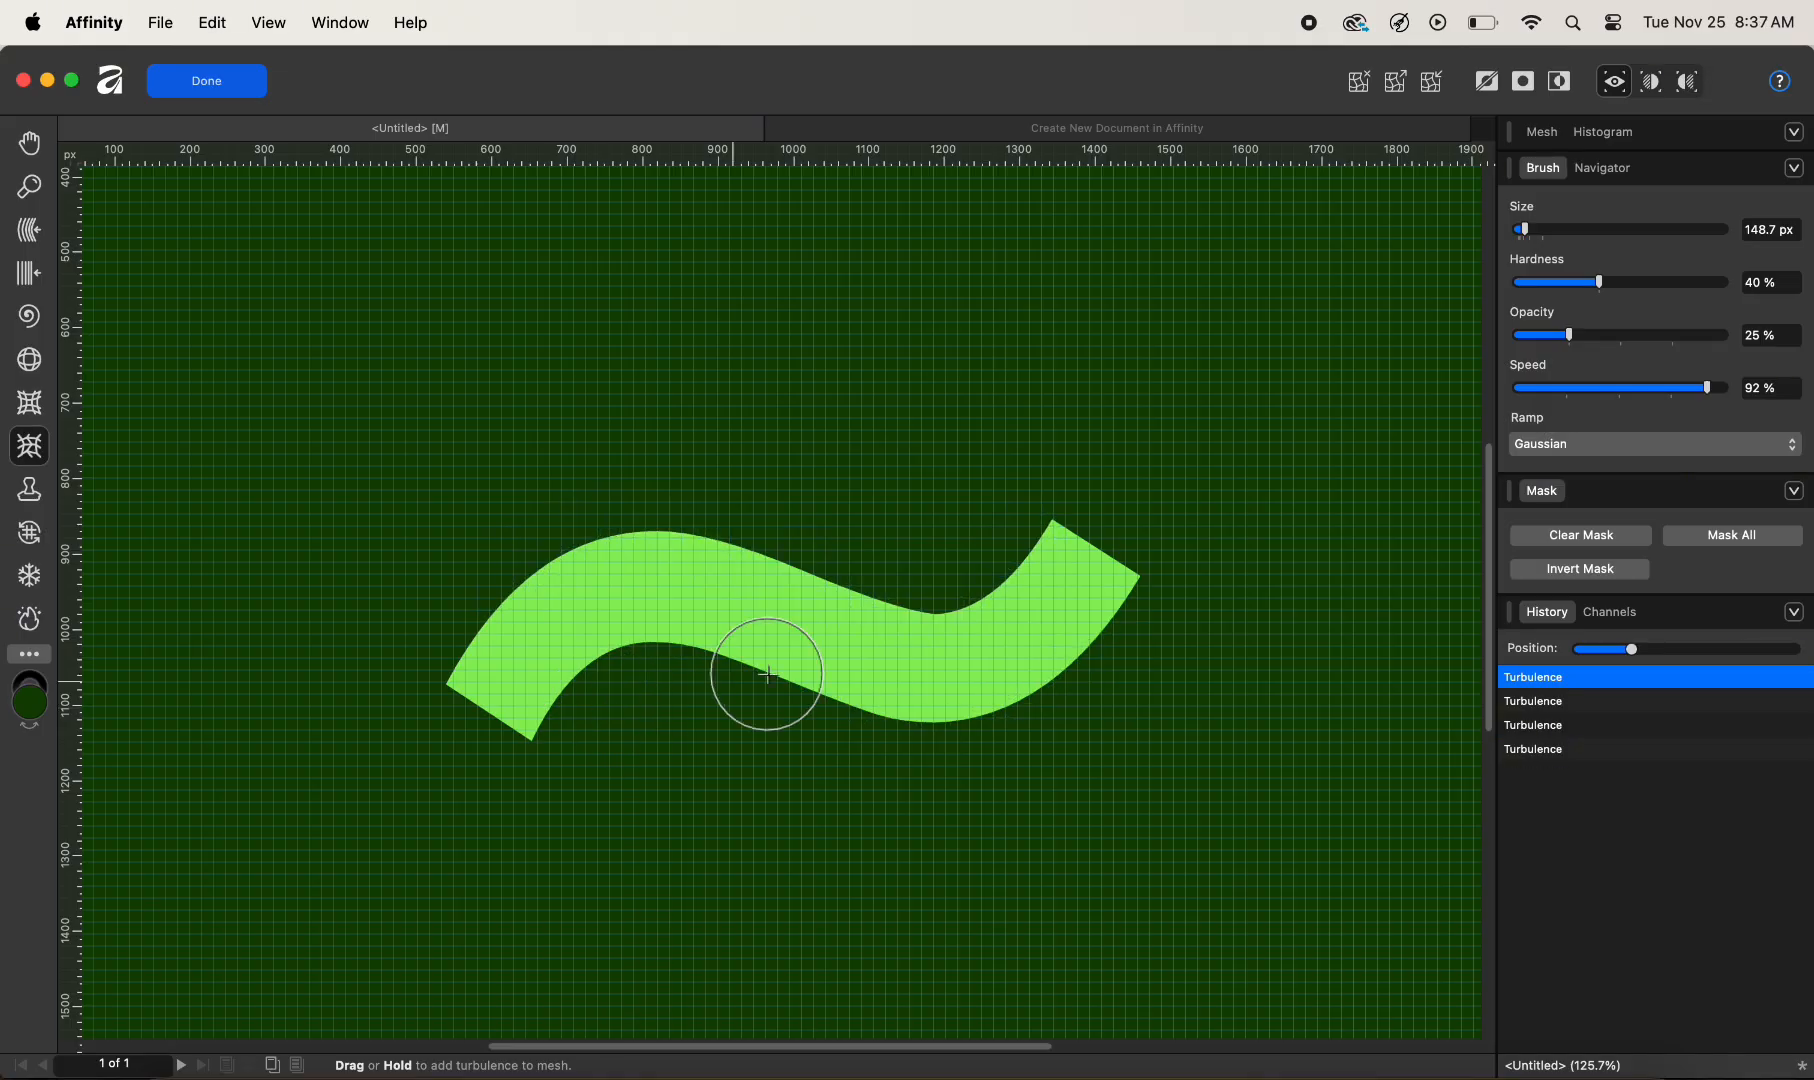
- Set the turbulence speed to 52% and roughen the shape's upper edge, lower edge and both ends
{"action": "left_click", "coordinate": [1630, 388]}
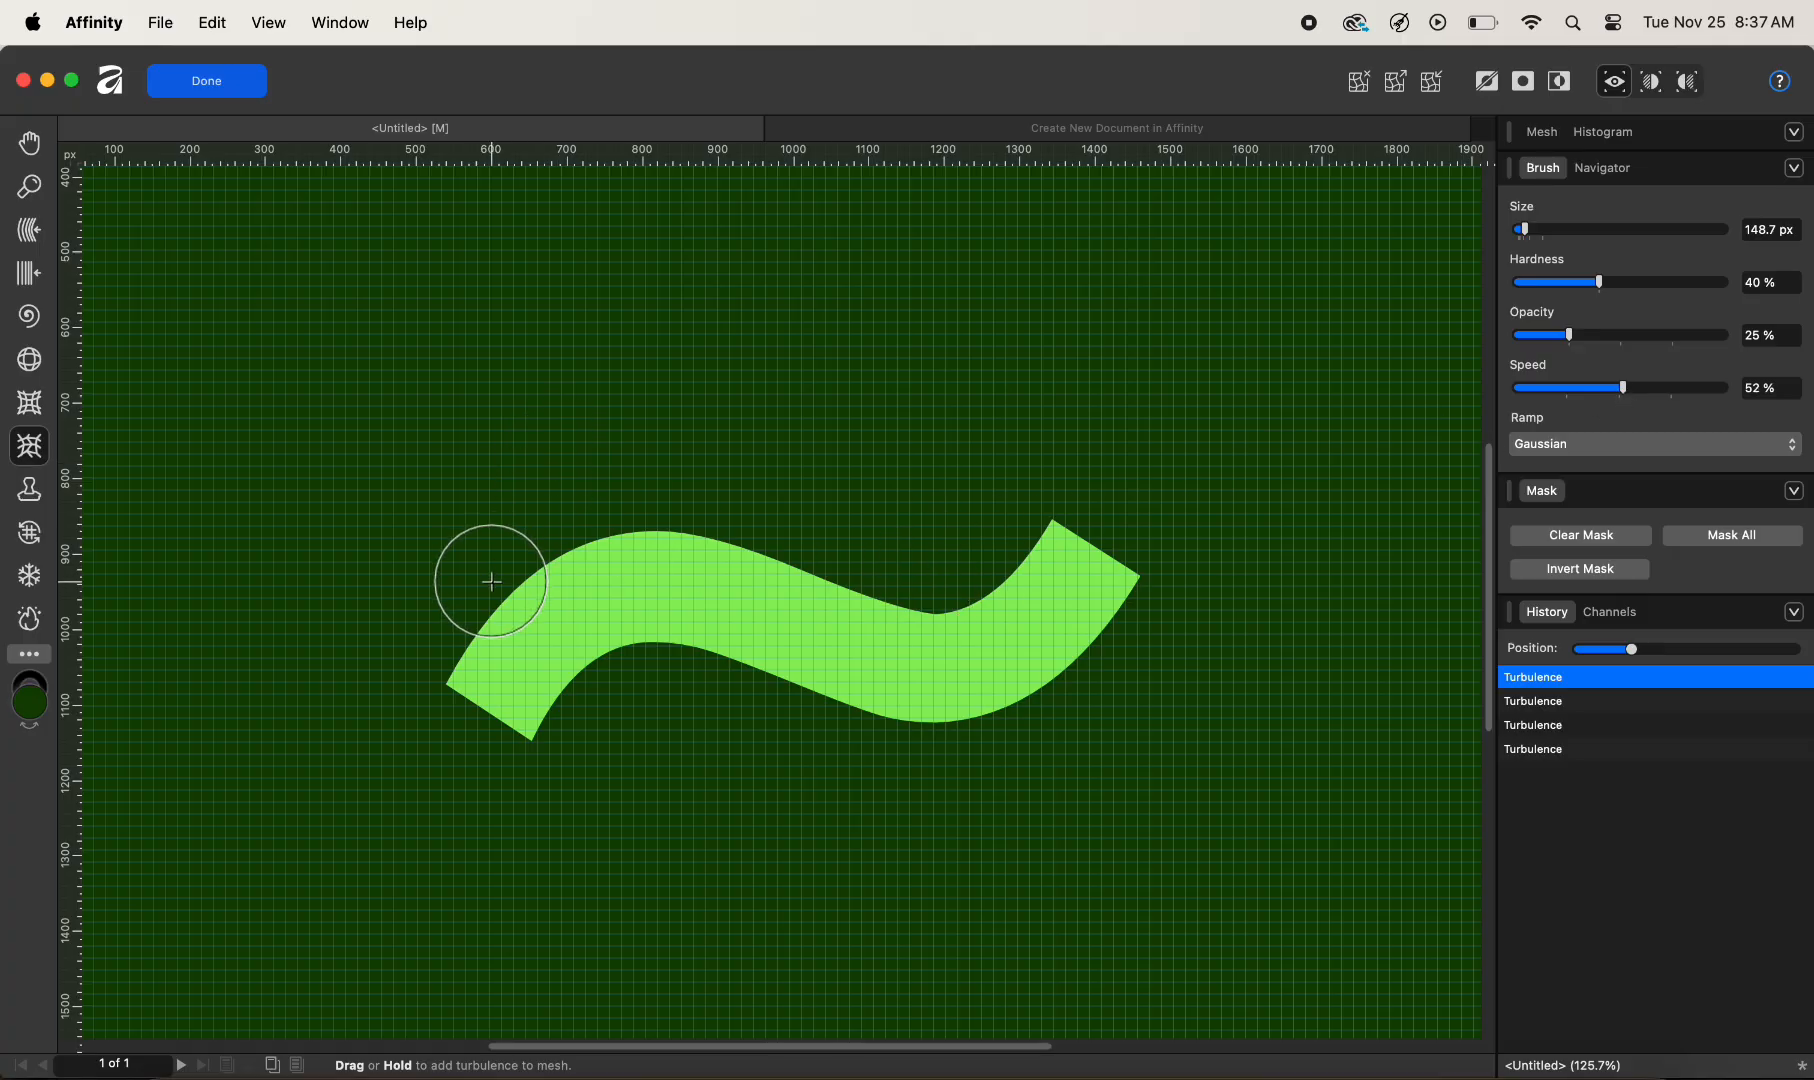
{"action": "mouse_move", "coordinate": [489, 614]}
{"action": "left_mouse_down"}
{"action": "mouse_move", "coordinate": [526, 566]}
{"action": "mouse_move", "coordinate": [632, 534]}
{"action": "mouse_move", "coordinate": [879, 587]}
{"action": "mouse_move", "coordinate": [944, 590]}
{"action": "mouse_move", "coordinate": [1014, 560]}
{"action": "mouse_move", "coordinate": [889, 599]}
{"action": "mouse_move", "coordinate": [680, 545]}
{"action": "mouse_move", "coordinate": [513, 590]}
{"action": "mouse_move", "coordinate": [459, 702]}
{"action": "mouse_move", "coordinate": [447, 687]}
{"action": "mouse_move", "coordinate": [548, 716]}
{"action": "left_mouse_up"}
{"action": "mouse_move", "coordinate": [626, 653]}
{"action": "left_mouse_down"}
{"action": "mouse_move", "coordinate": [899, 712]}
{"action": "mouse_move", "coordinate": [982, 709]}
{"action": "mouse_move", "coordinate": [1049, 672]}
{"action": "mouse_move", "coordinate": [1130, 575]}
{"action": "mouse_move", "coordinate": [1095, 627]}
{"action": "mouse_move", "coordinate": [1122, 567]}
{"action": "left_mouse_up"}
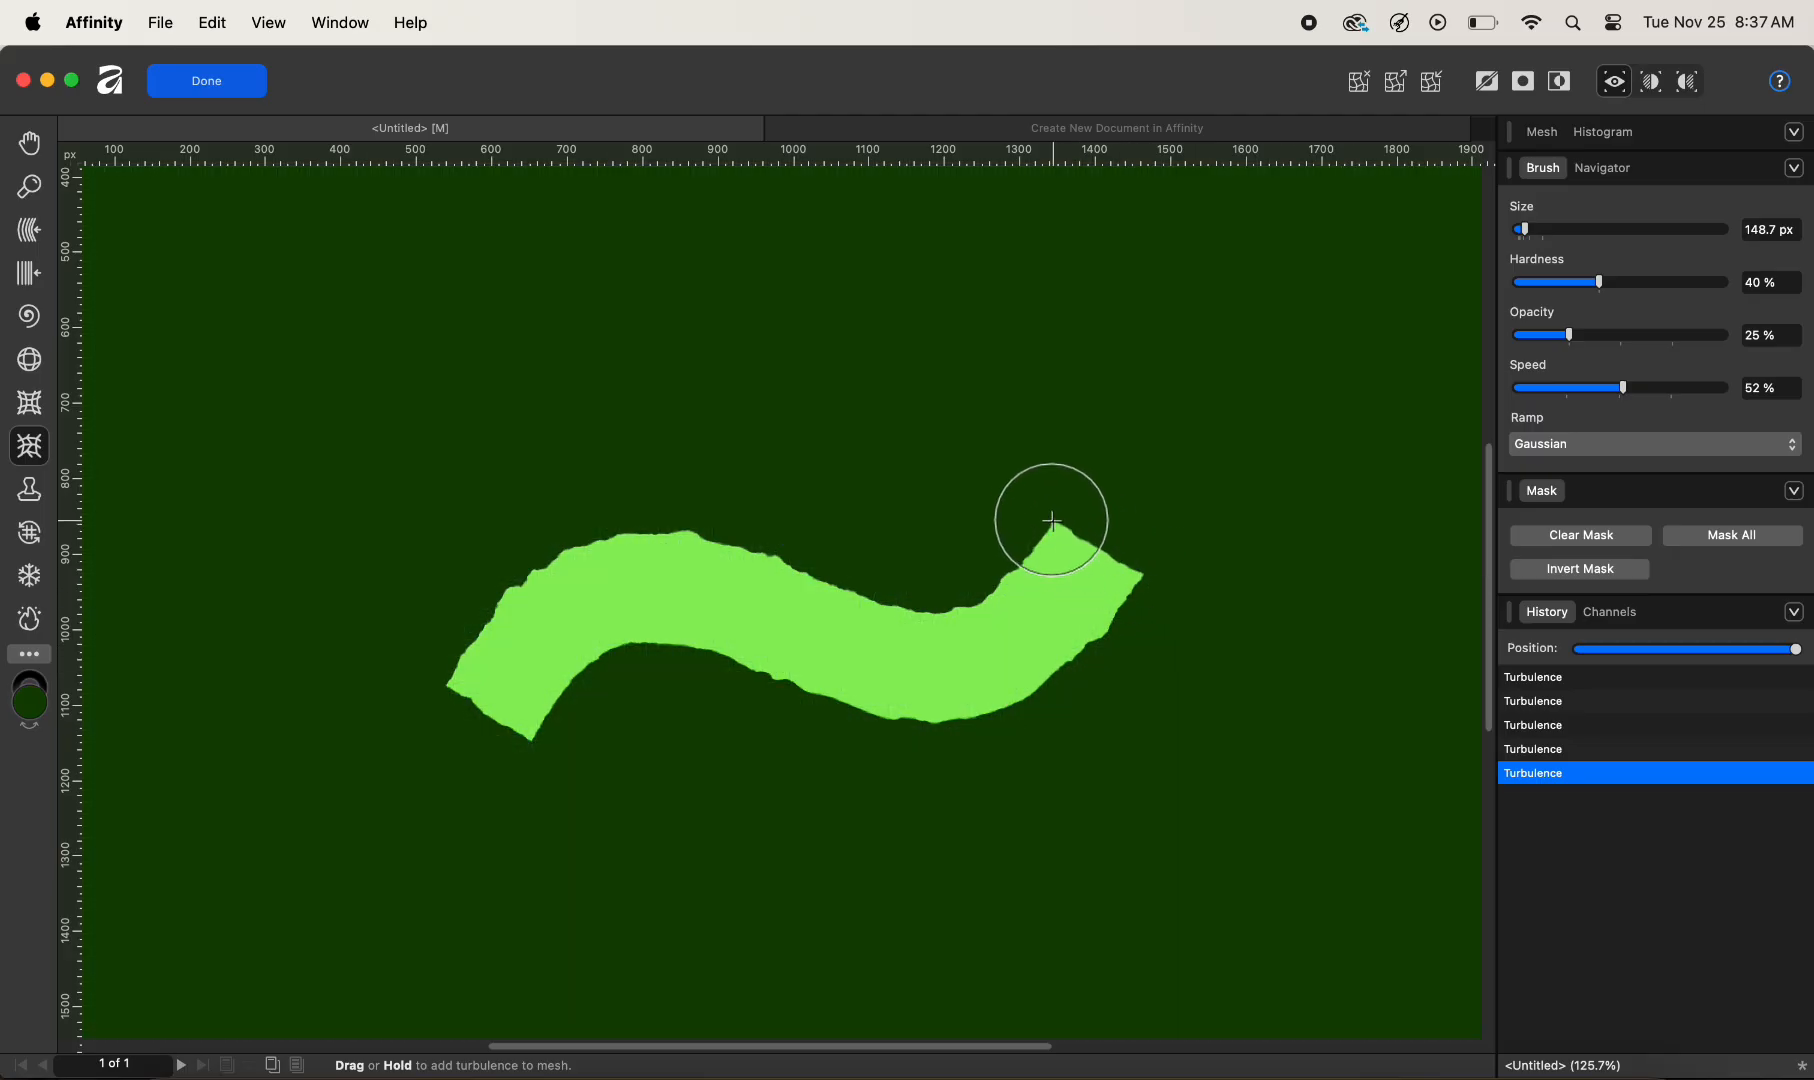
{"action": "mouse_move", "coordinate": [609, 729]}
{"action": "left_mouse_down"}
{"action": "mouse_move", "coordinate": [458, 696]}
{"action": "mouse_move", "coordinate": [478, 717]}
{"action": "left_mouse_up"}
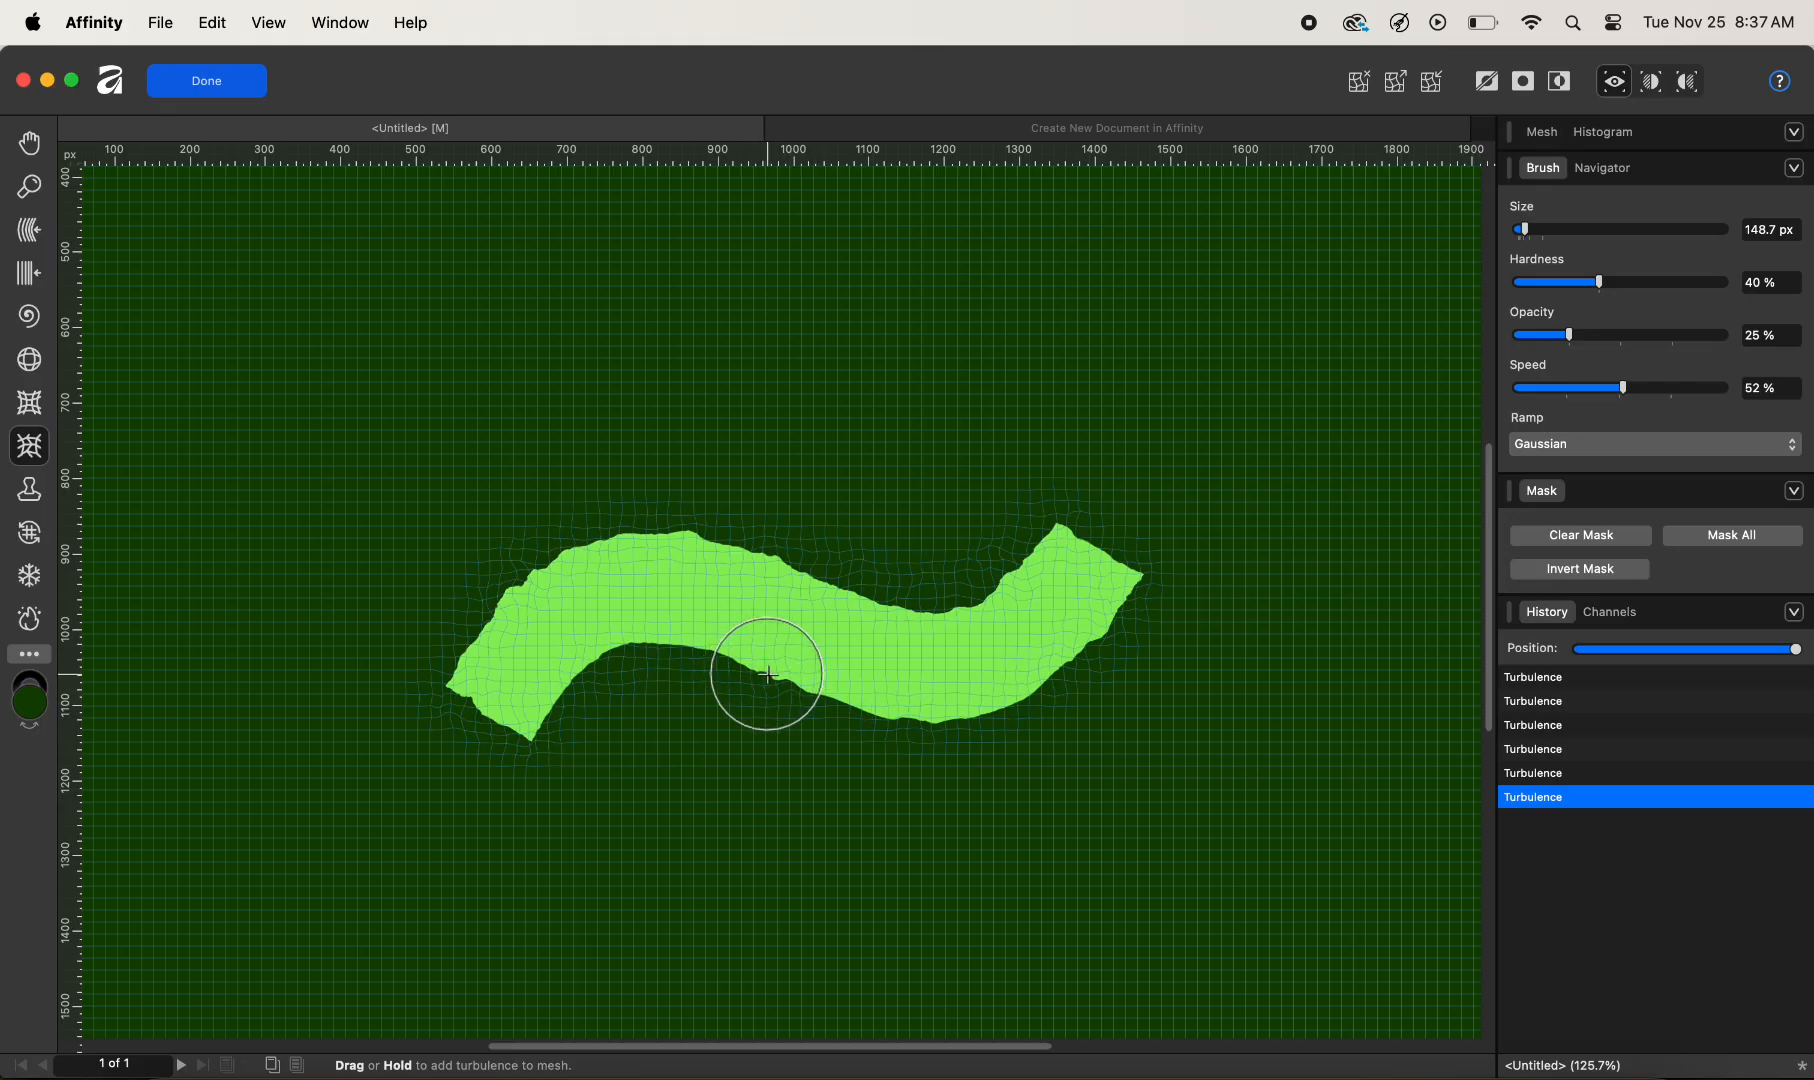
- Try the Reconstruct tool along the shape's lower edge and undo that stroke
{"action": "left_click", "coordinate": [30, 535]}
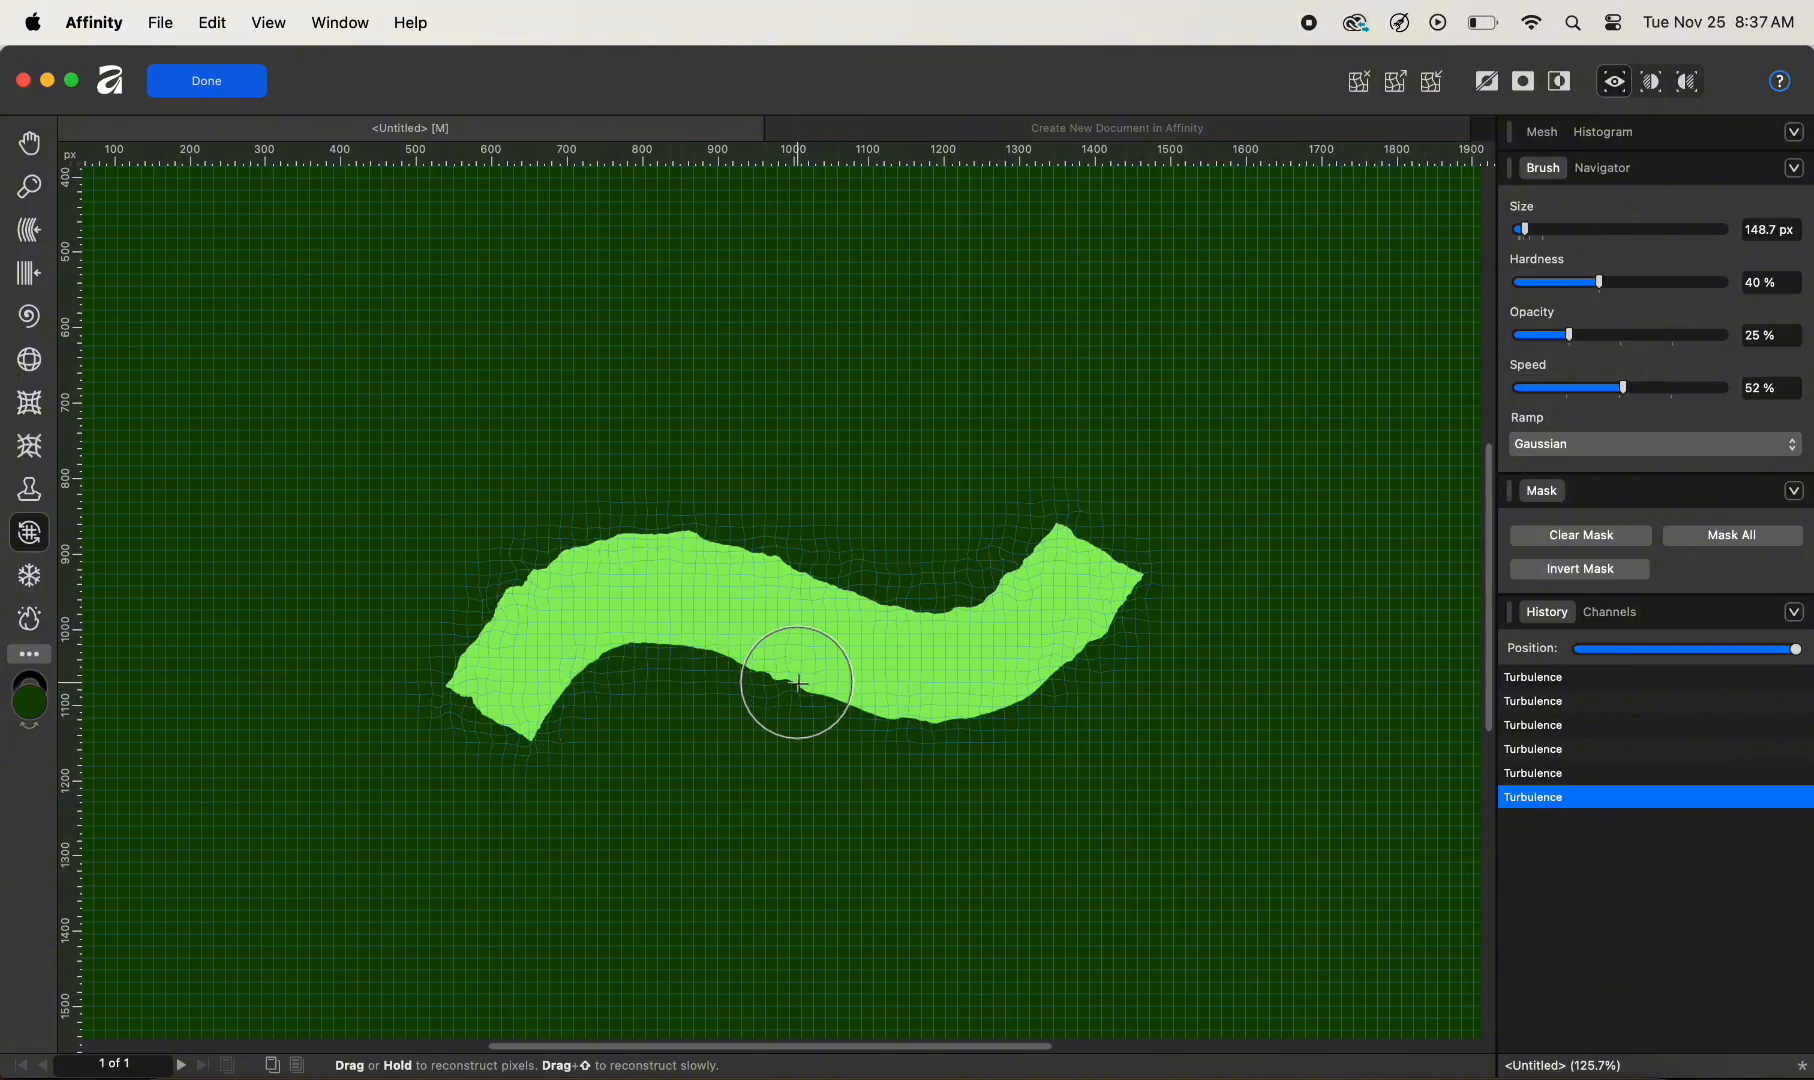
{"action": "mouse_move", "coordinate": [797, 684]}
{"action": "left_mouse_down"}
{"action": "mouse_move", "coordinate": [649, 644]}
{"action": "mouse_move", "coordinate": [607, 659]}
{"action": "mouse_move", "coordinate": [697, 647]}
{"action": "mouse_move", "coordinate": [918, 711]}
{"action": "mouse_move", "coordinate": [980, 704]}
{"action": "left_mouse_up"}
{"action": "key", "text": "super+z"}
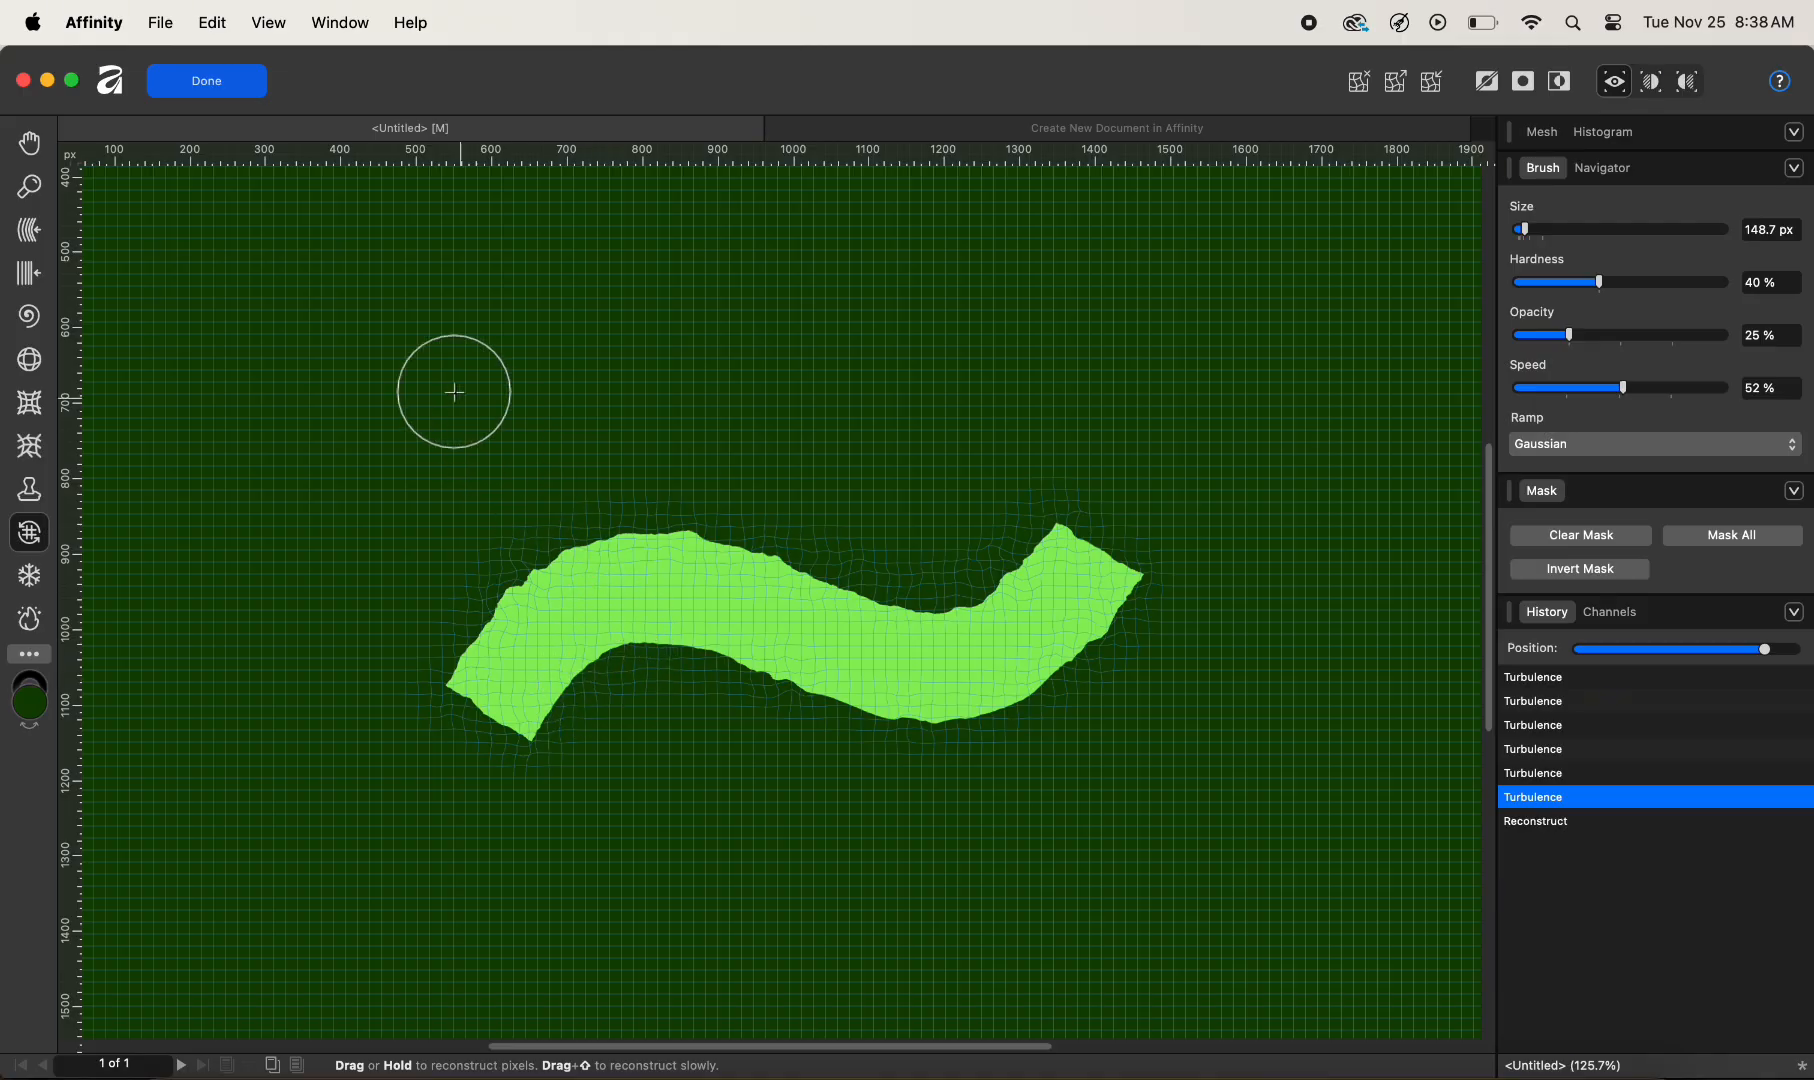
- Apply the Liquify edits, reopening the live filter to push part of the shape's lower edge with the Push Forward tool
{"action": "left_click", "coordinate": [210, 81]}
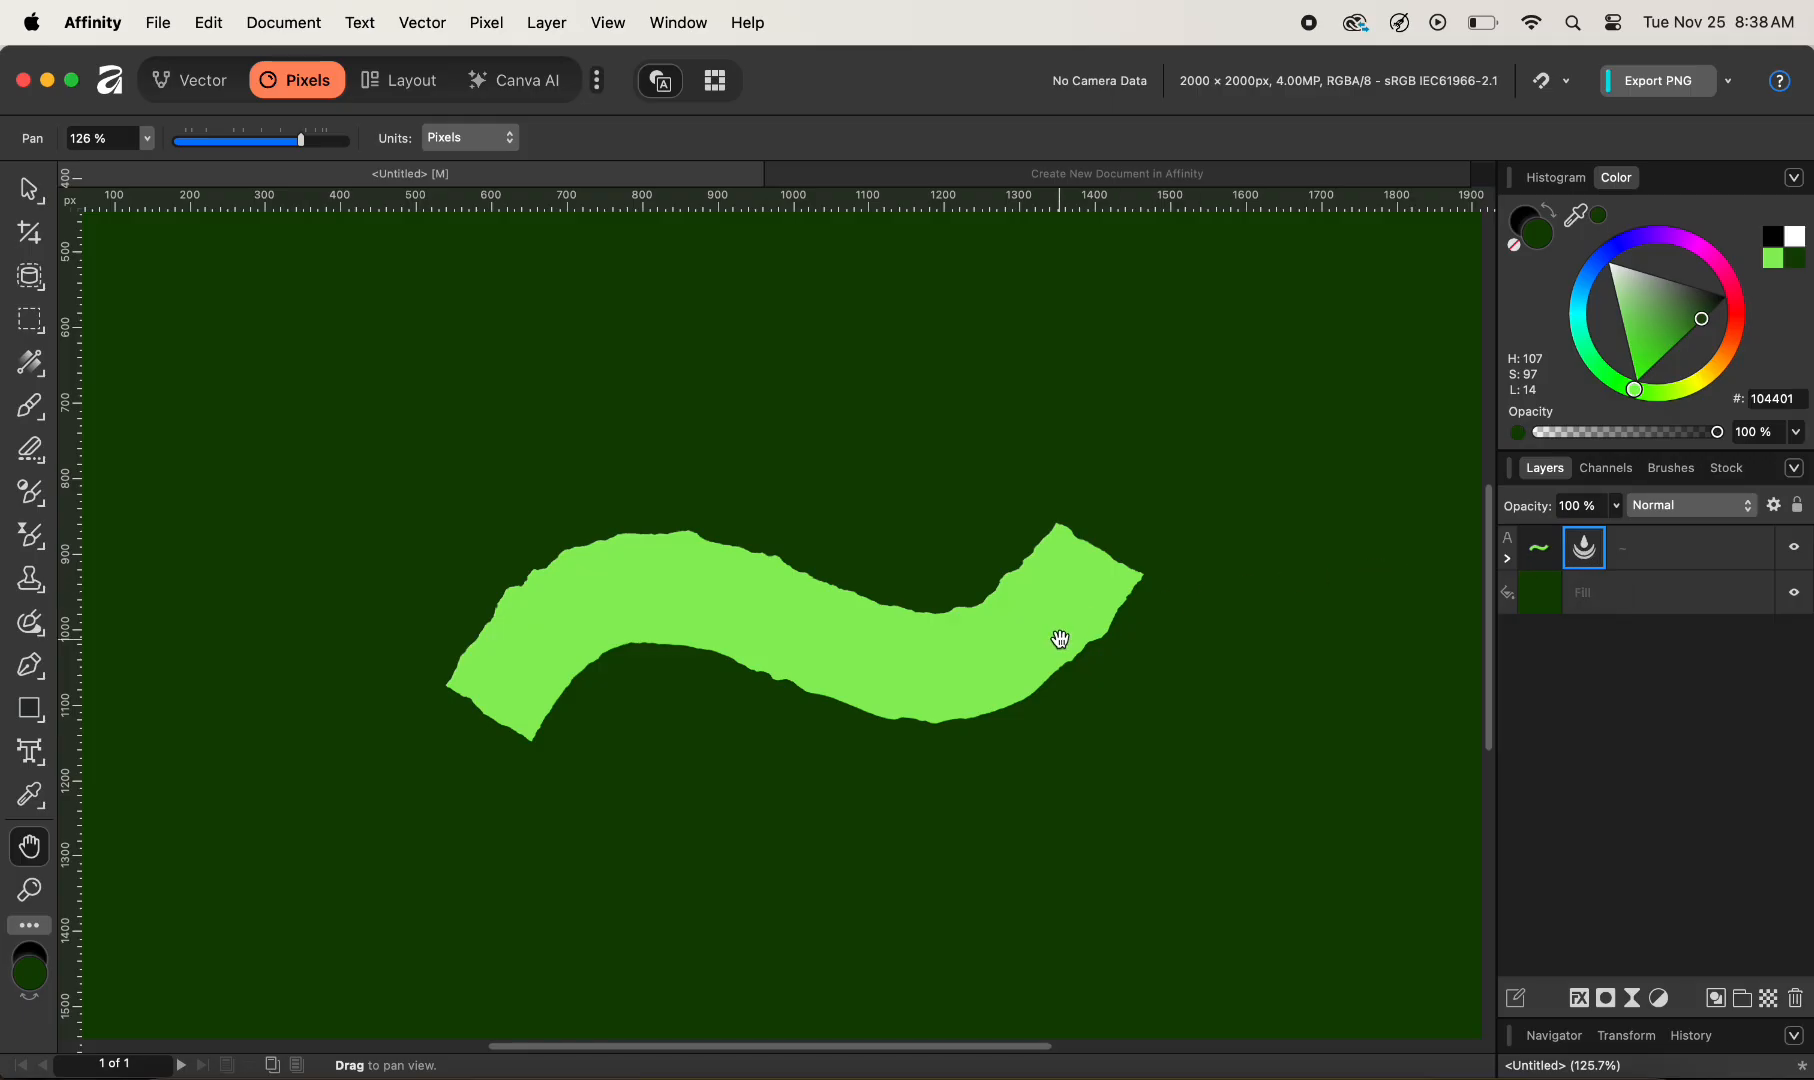
{"action": "double_click", "coordinate": [1585, 552]}
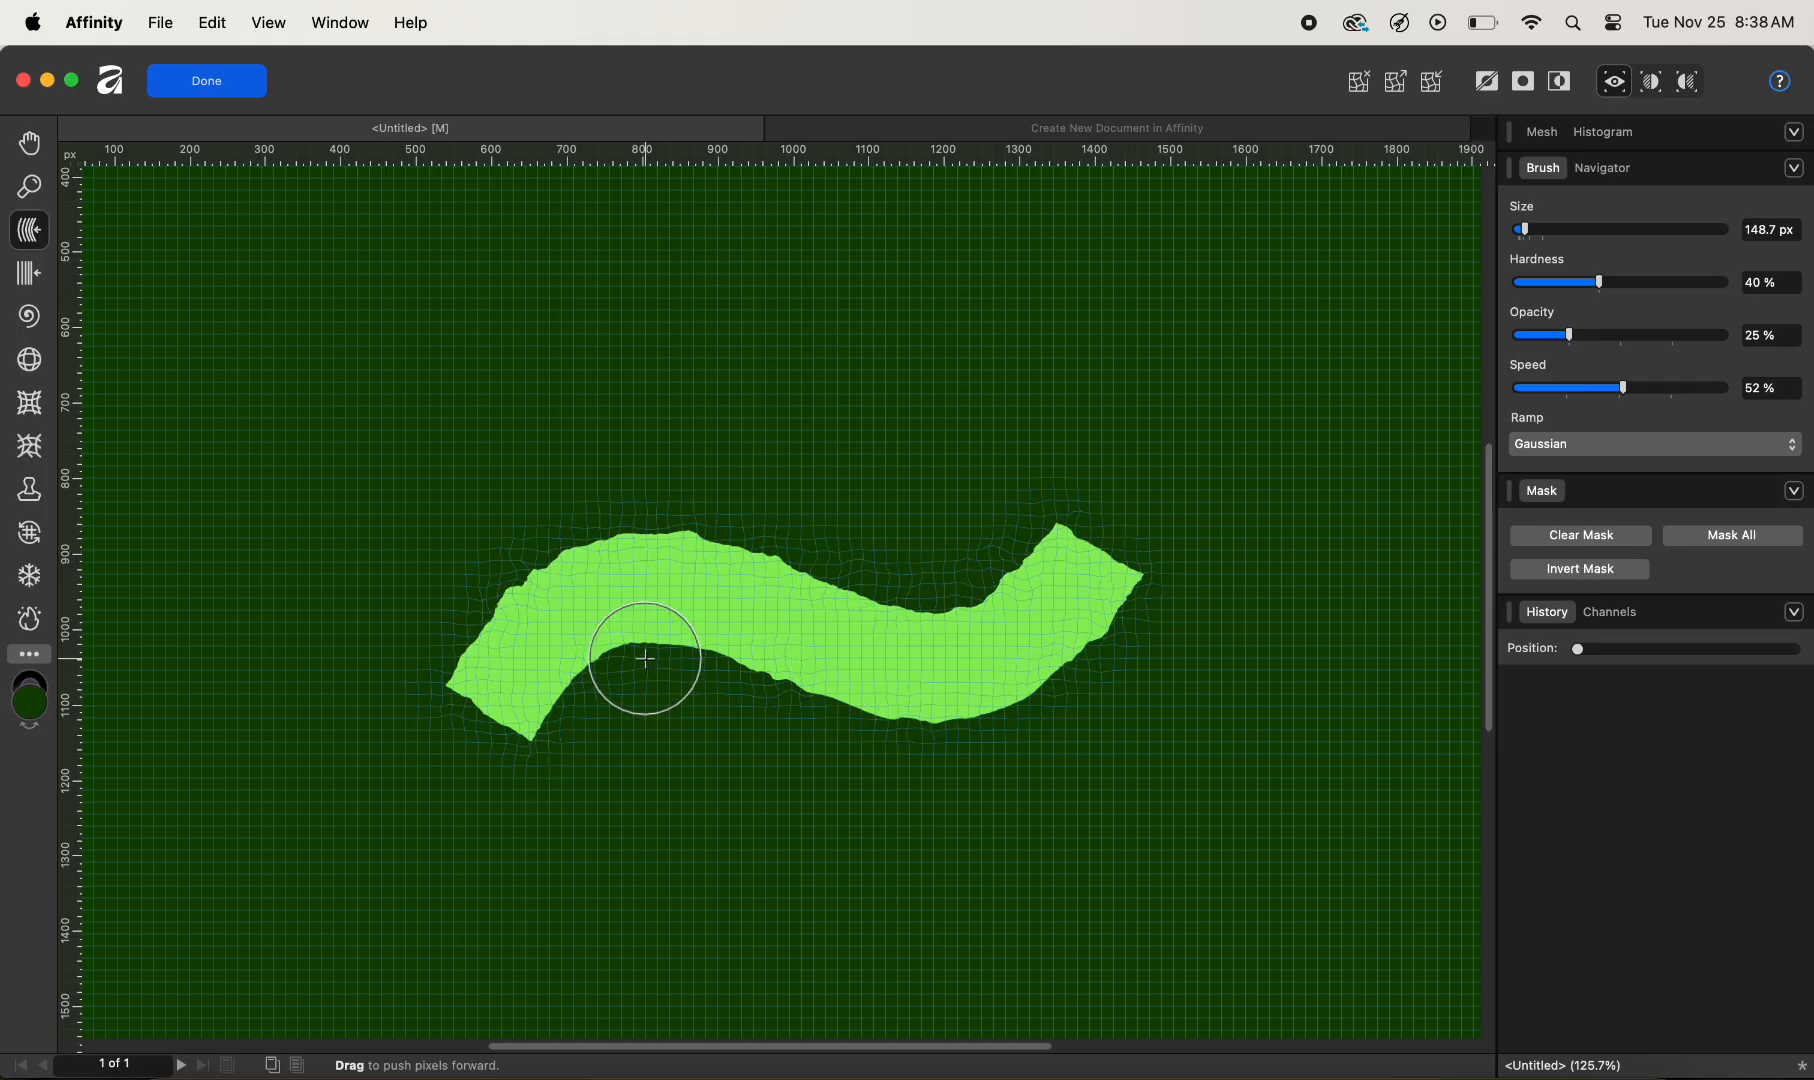
{"action": "mouse_move", "coordinate": [645, 658]}
{"action": "left_mouse_down"}
{"action": "mouse_move", "coordinate": [574, 683]}
{"action": "mouse_move", "coordinate": [612, 650]}
{"action": "mouse_move", "coordinate": [755, 670]}
{"action": "left_mouse_up"}
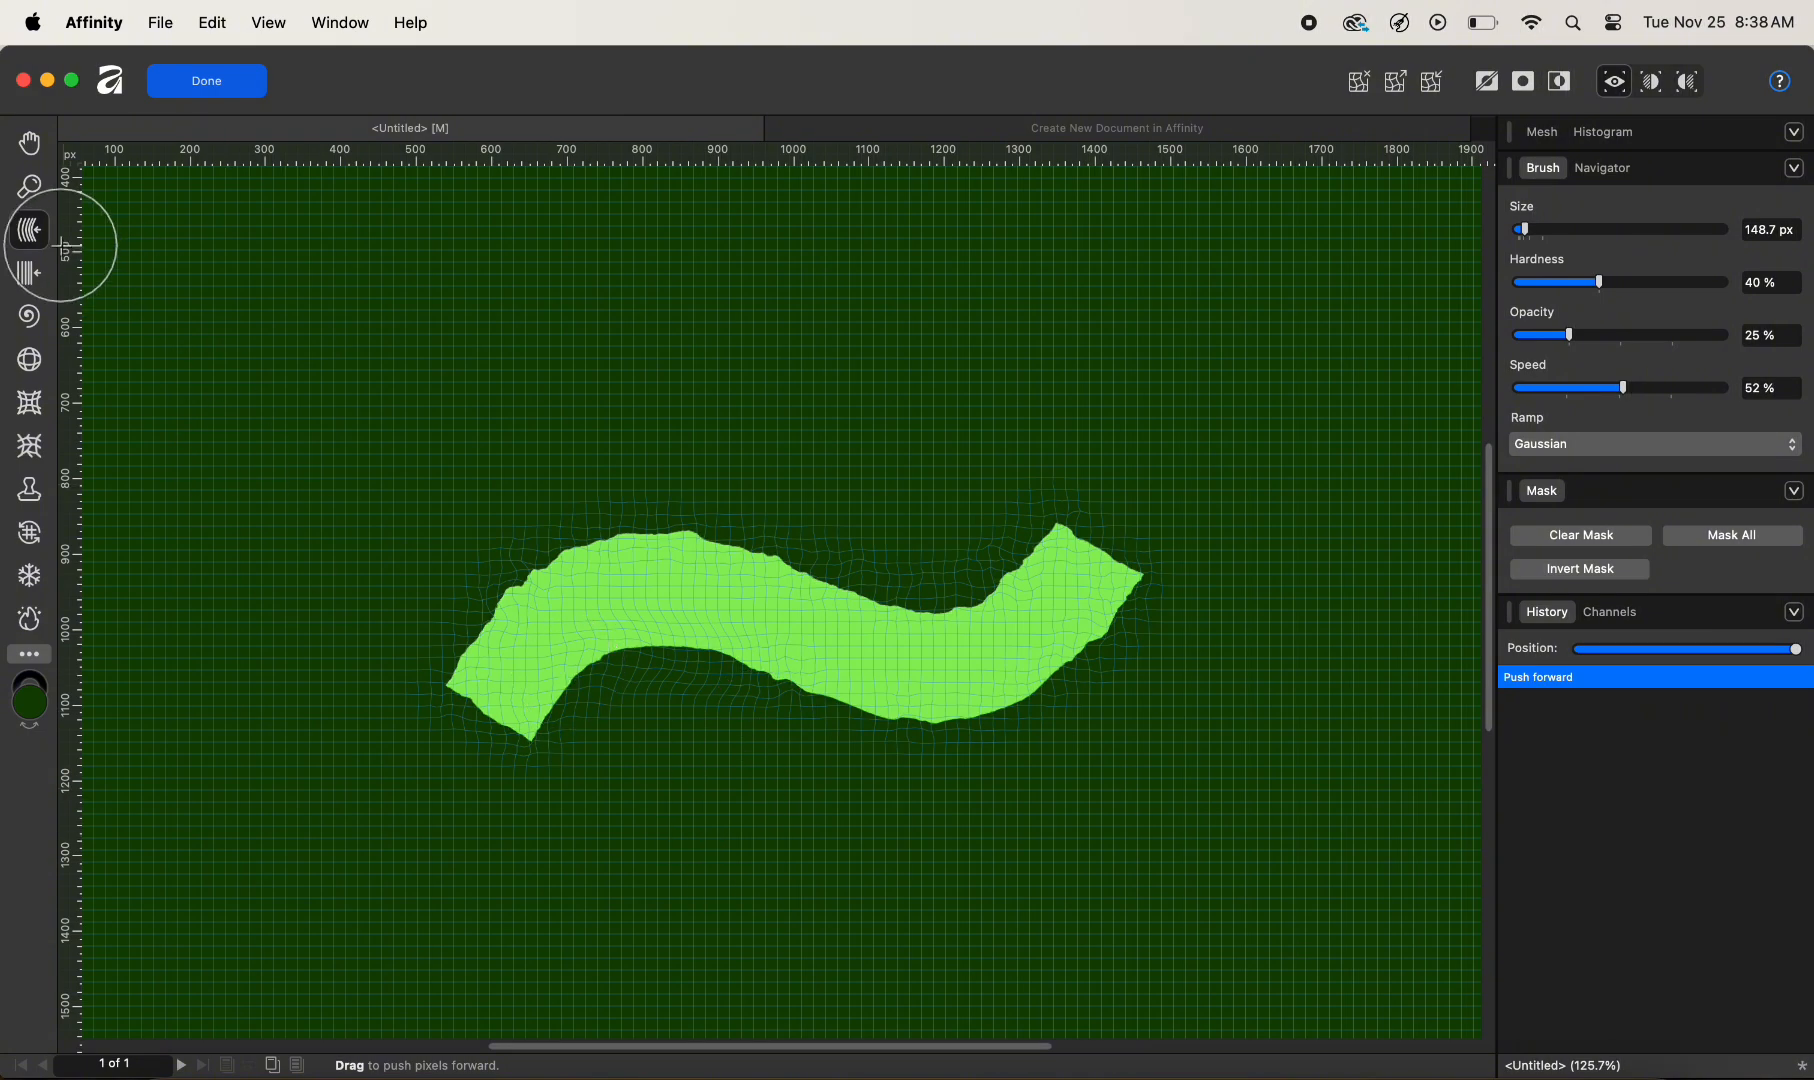
- Roughen the inner curve of the shape's lower edge with the Turbulence tool and apply the Liquify changes
{"action": "left_click", "coordinate": [36, 463]}
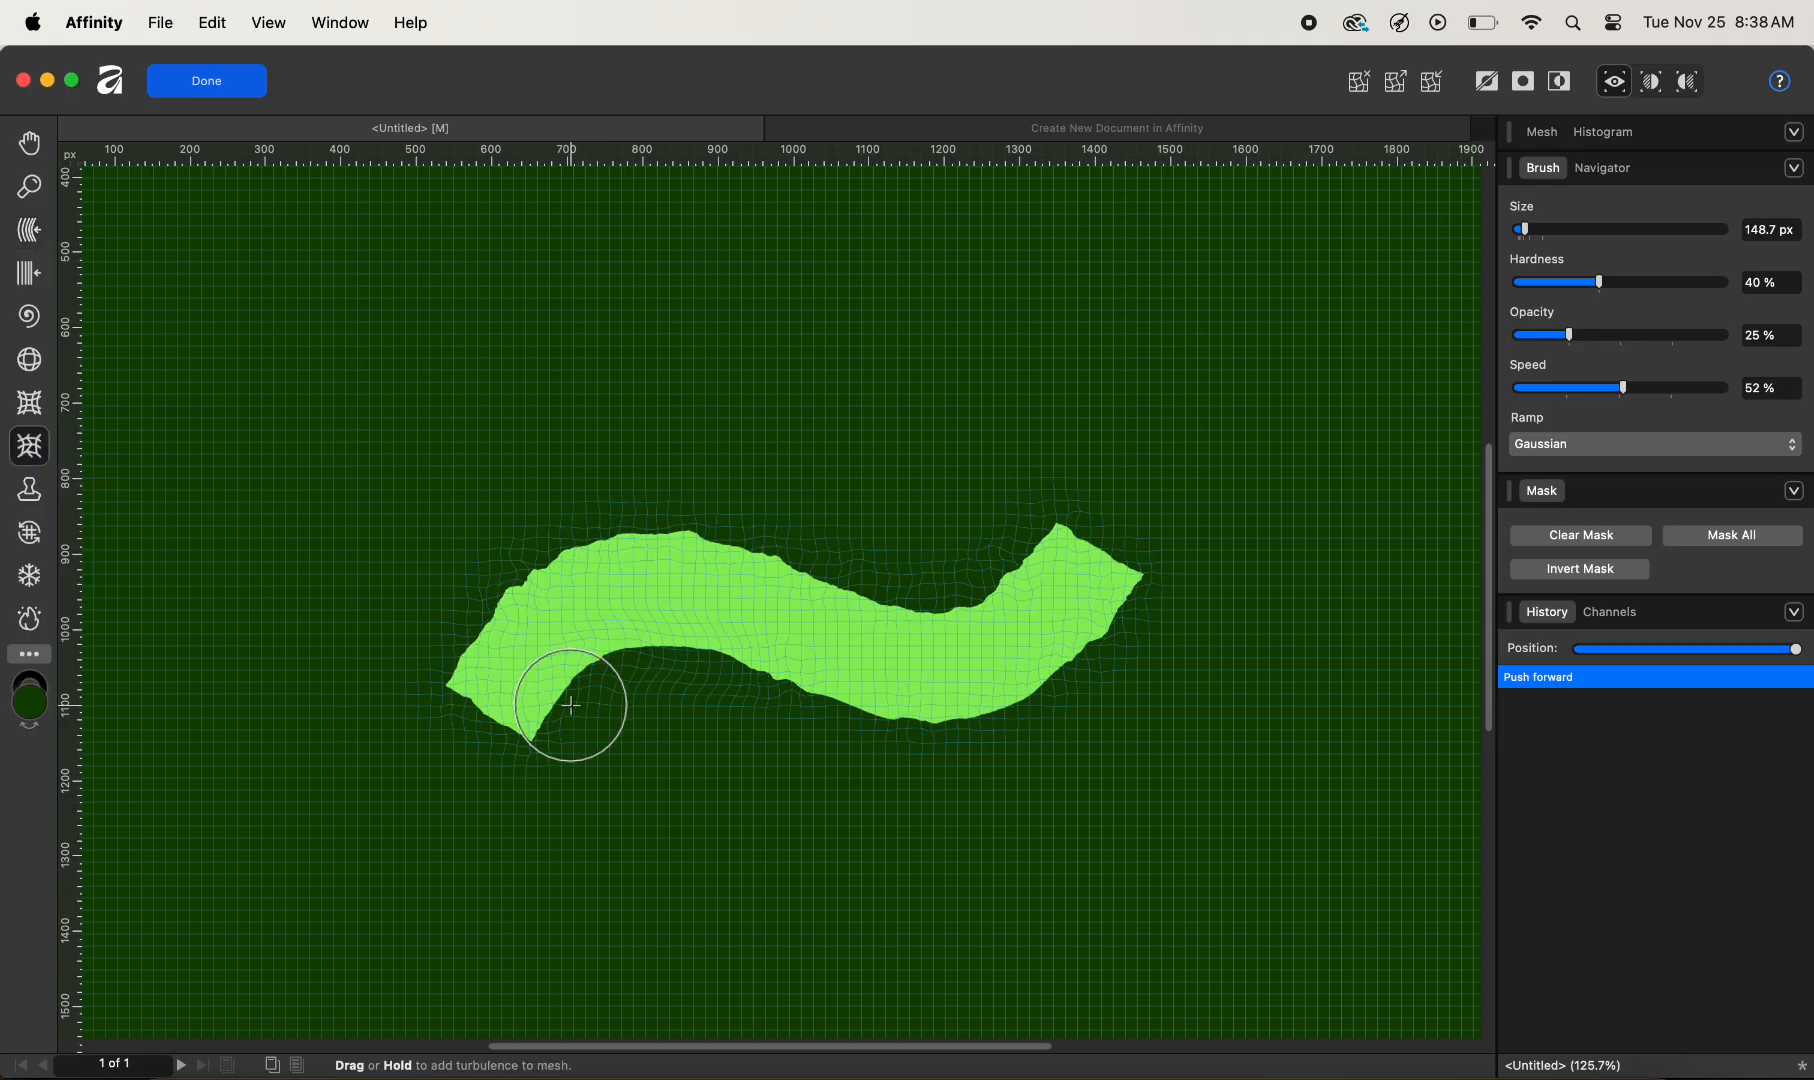
{"action": "mouse_move", "coordinate": [570, 705]}
{"action": "left_mouse_down"}
{"action": "mouse_move", "coordinate": [606, 649]}
{"action": "mouse_move", "coordinate": [708, 641]}
{"action": "mouse_move", "coordinate": [897, 705]}
{"action": "mouse_move", "coordinate": [665, 650]}
{"action": "mouse_move", "coordinate": [575, 677]}
{"action": "left_mouse_up"}
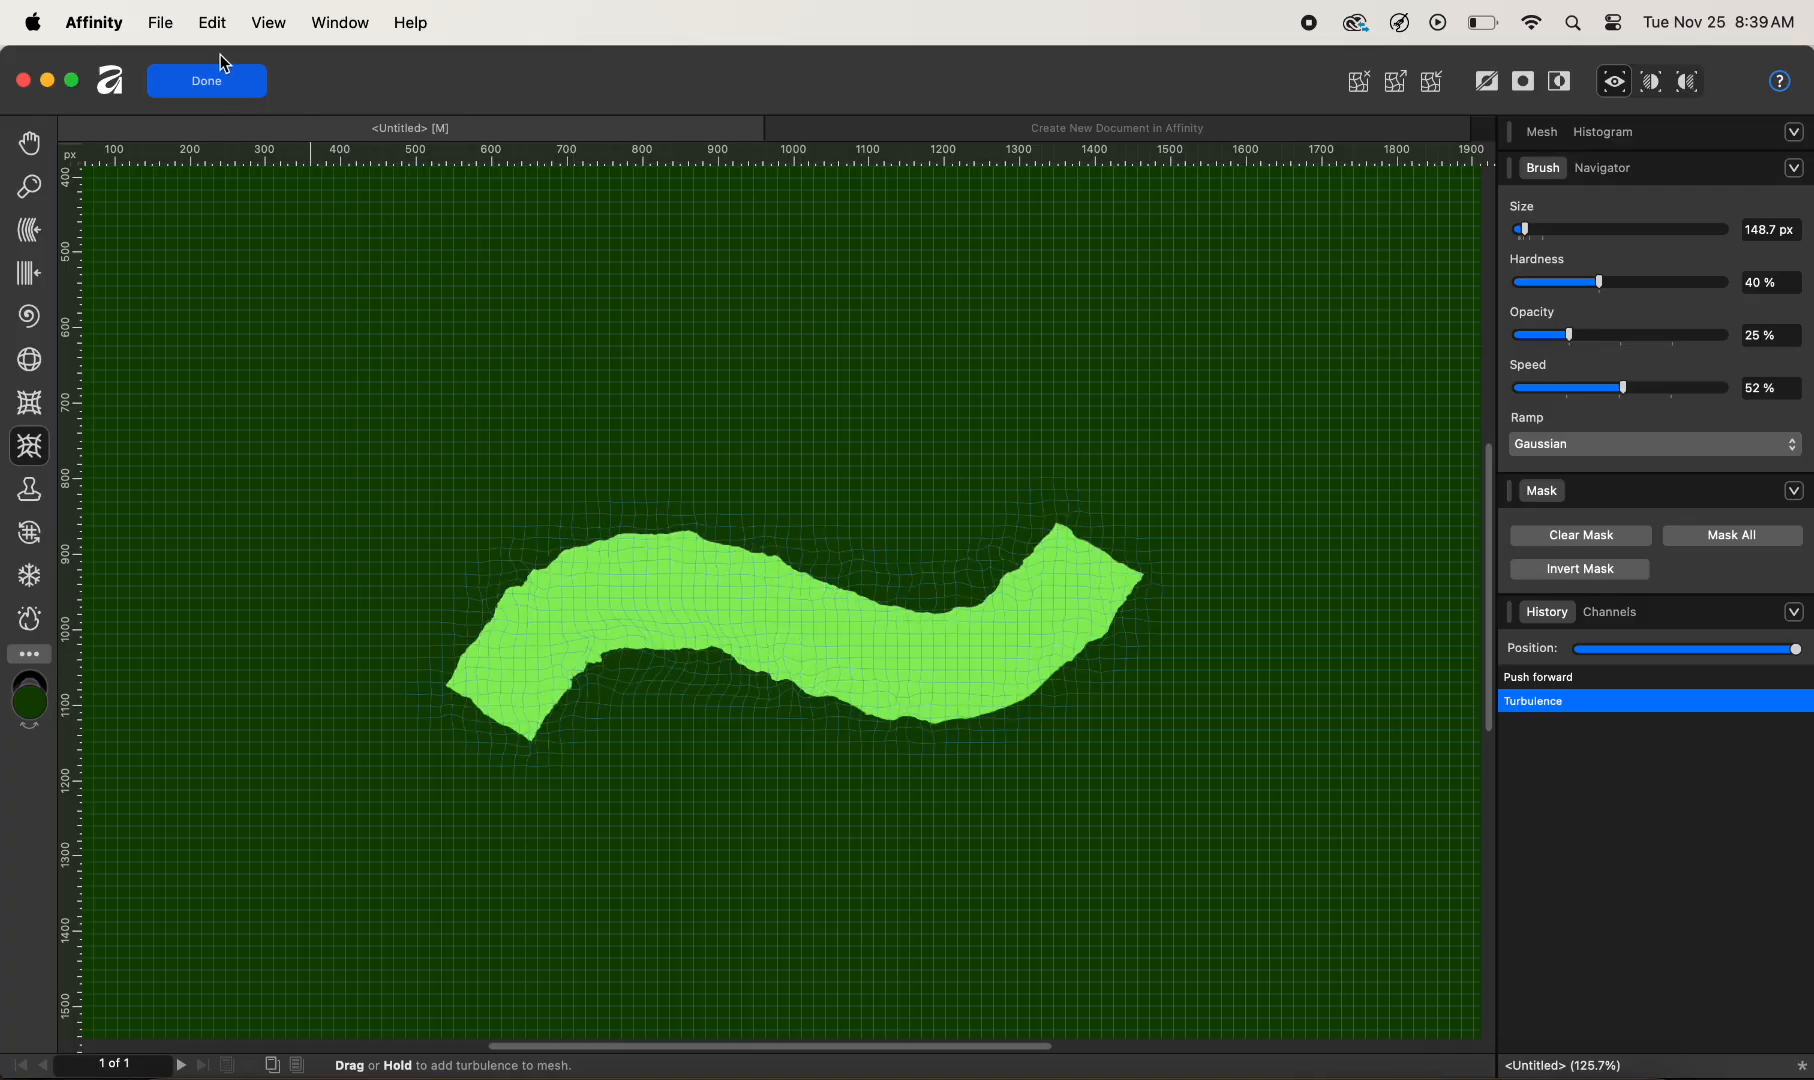
{"action": "left_click", "coordinate": [207, 82]}
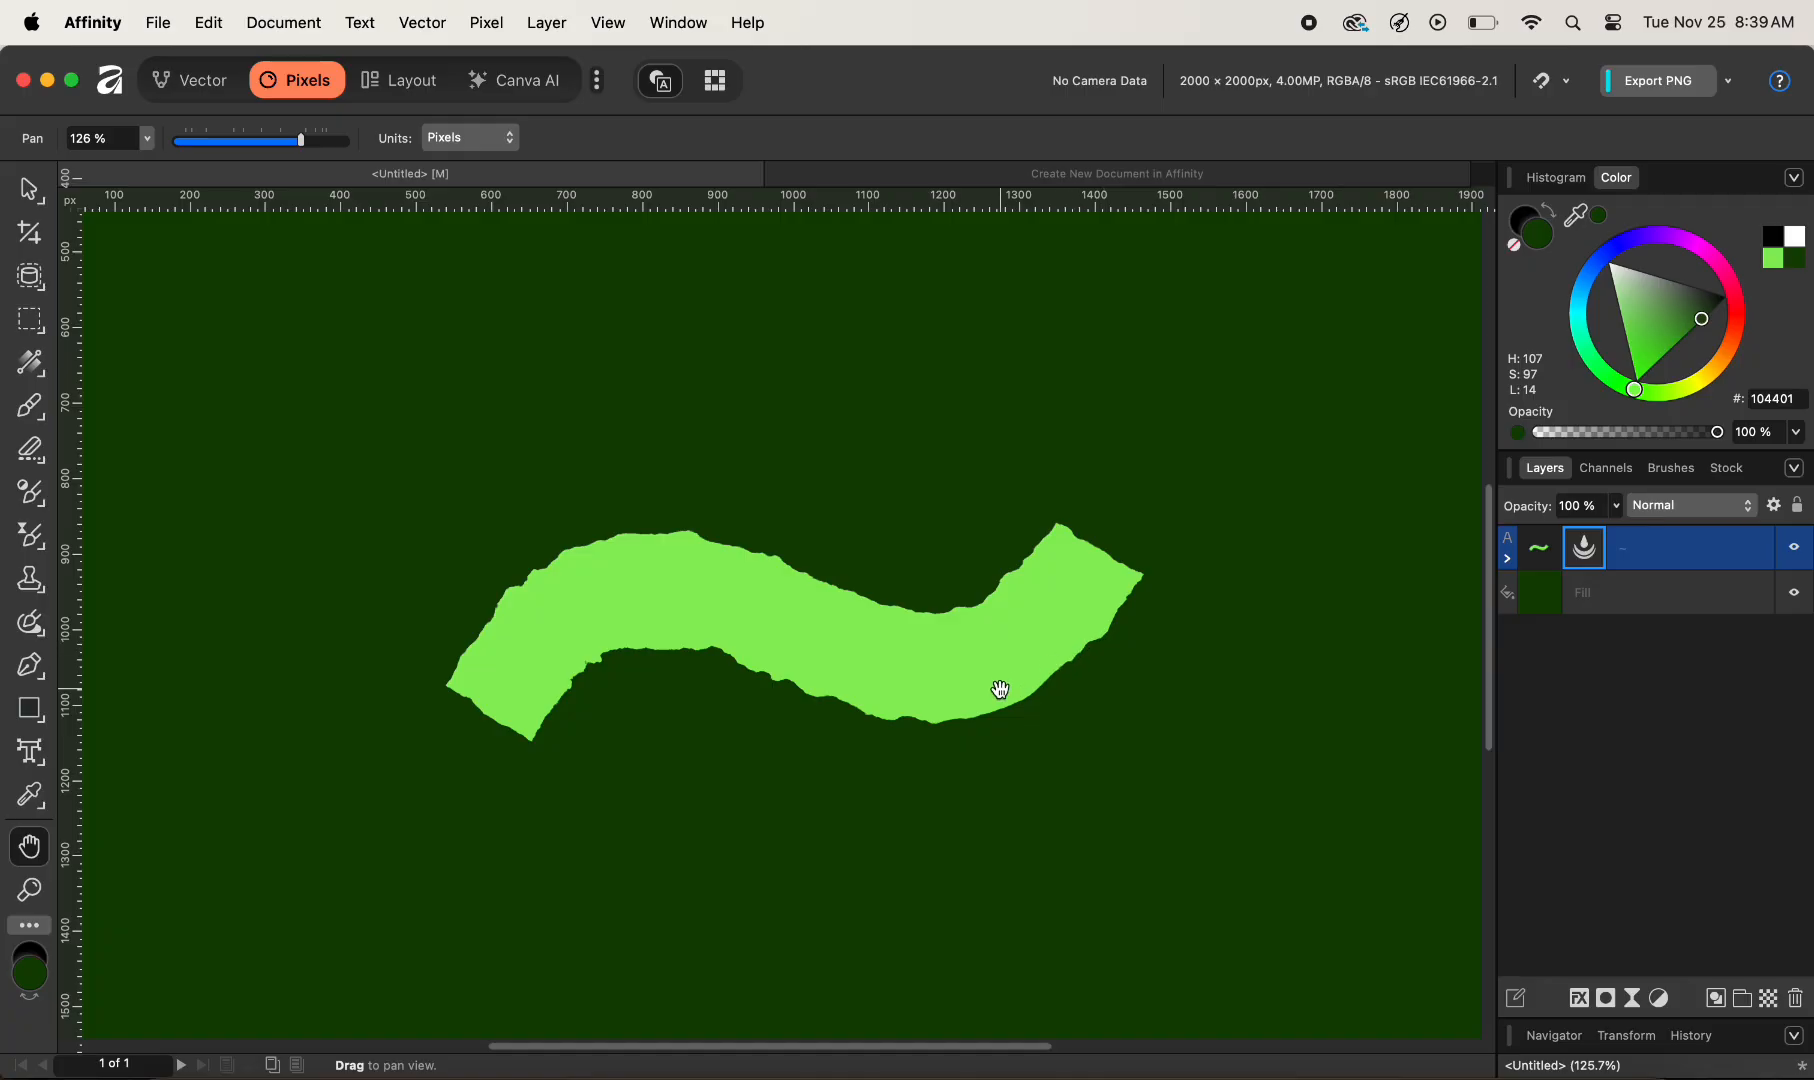
- Add a mask layer and nest it inside the wave shape's layer, above its Liquify filter
{"action": "key", "text": "v"}
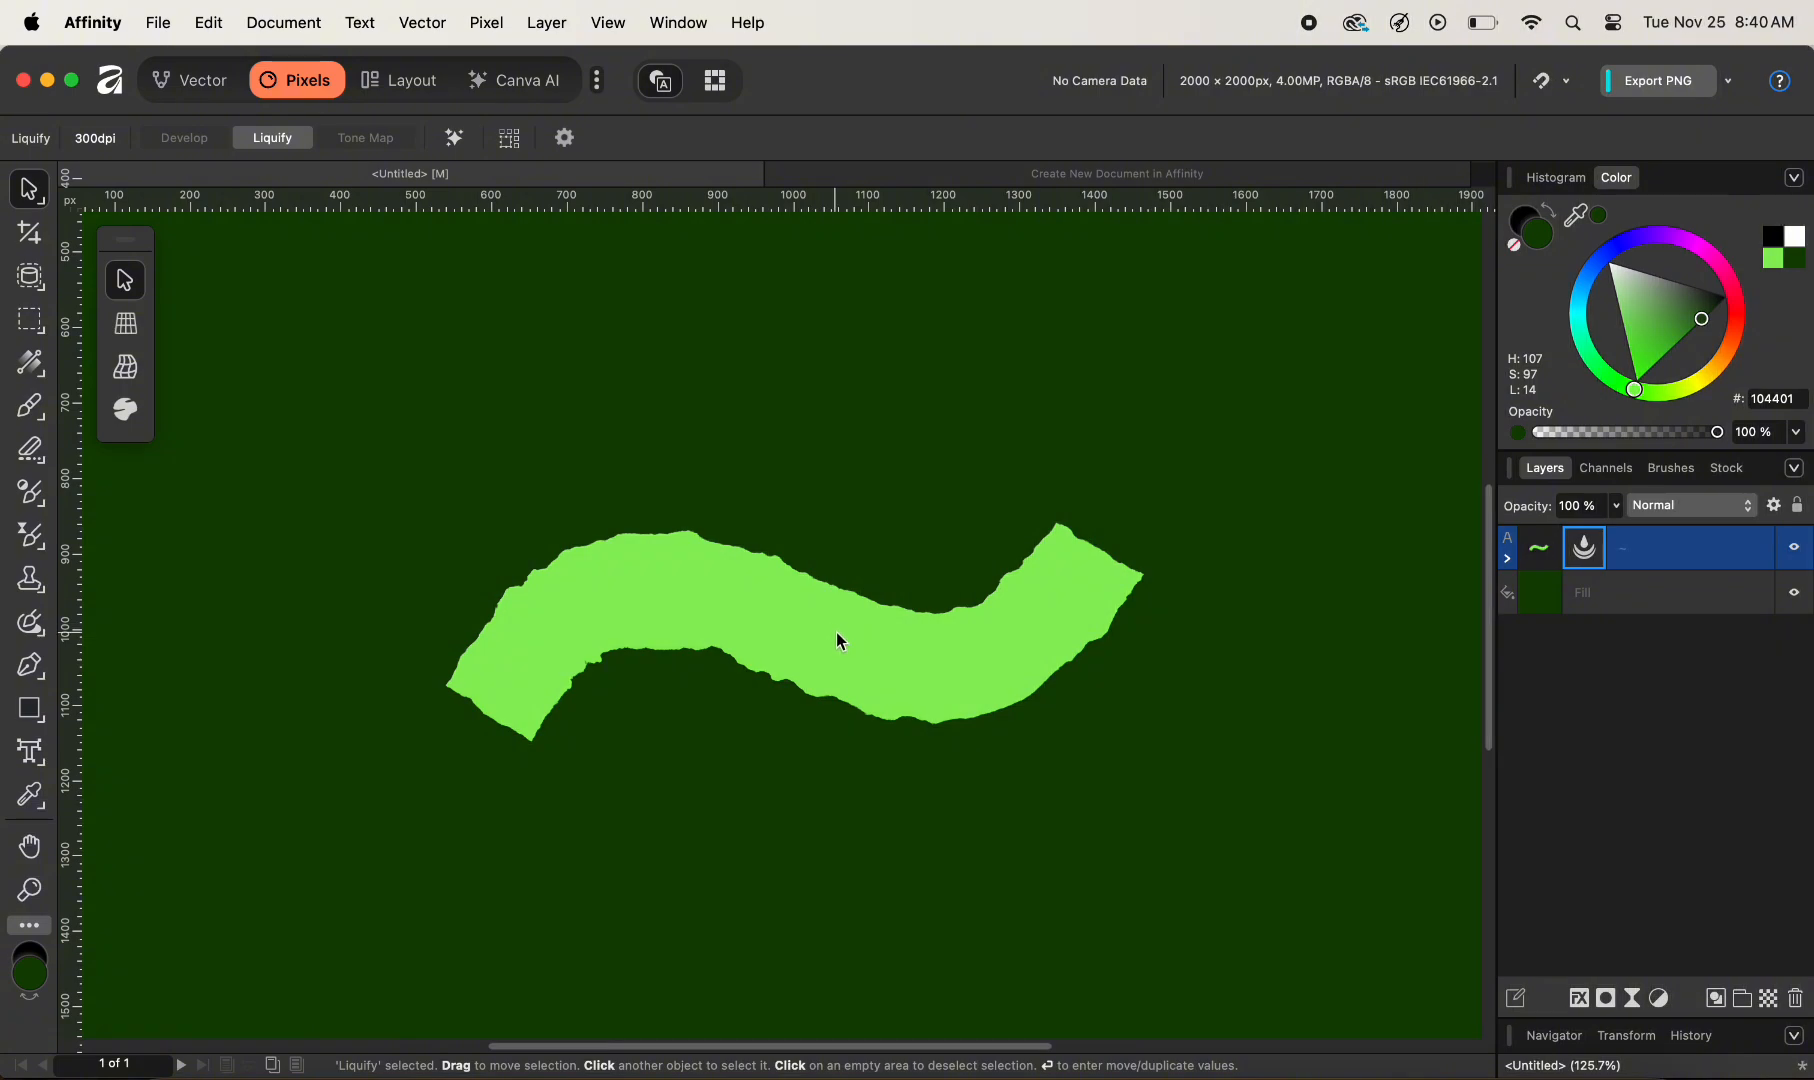
{"action": "left_click", "coordinate": [1508, 560]}
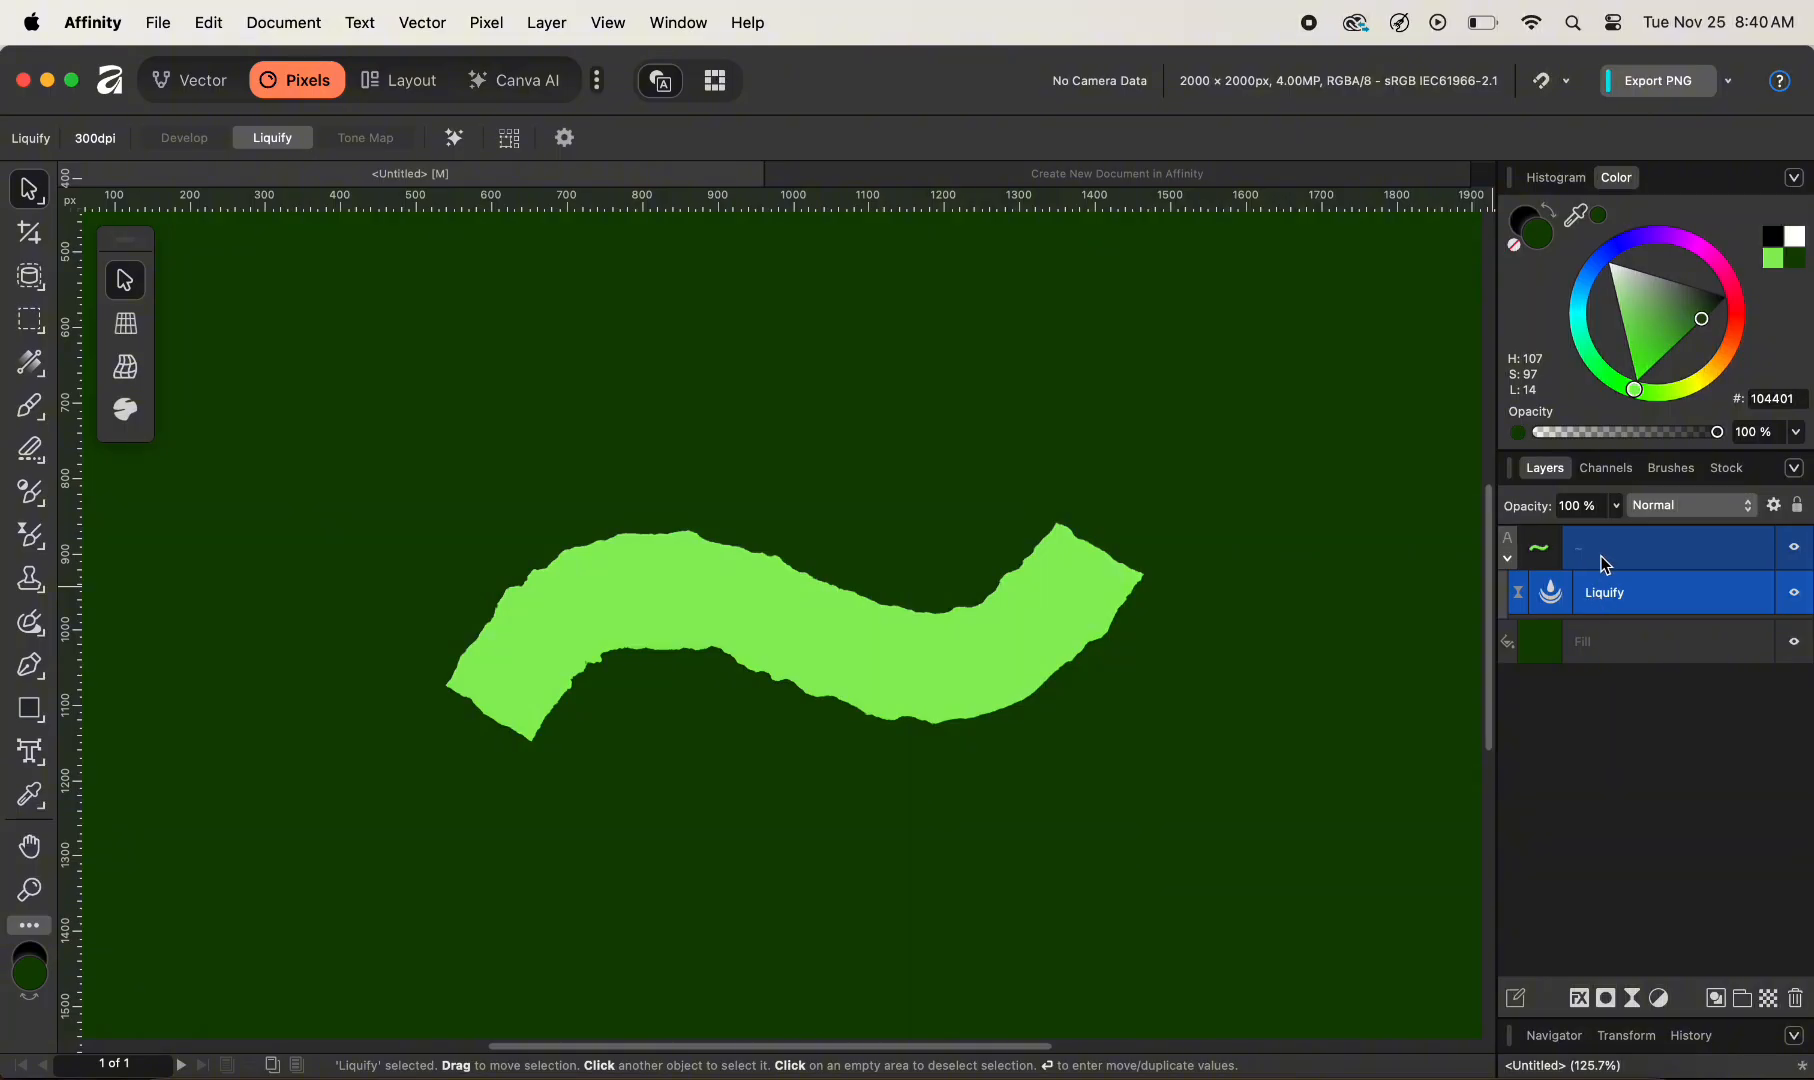
{"action": "left_click", "coordinate": [1607, 998]}
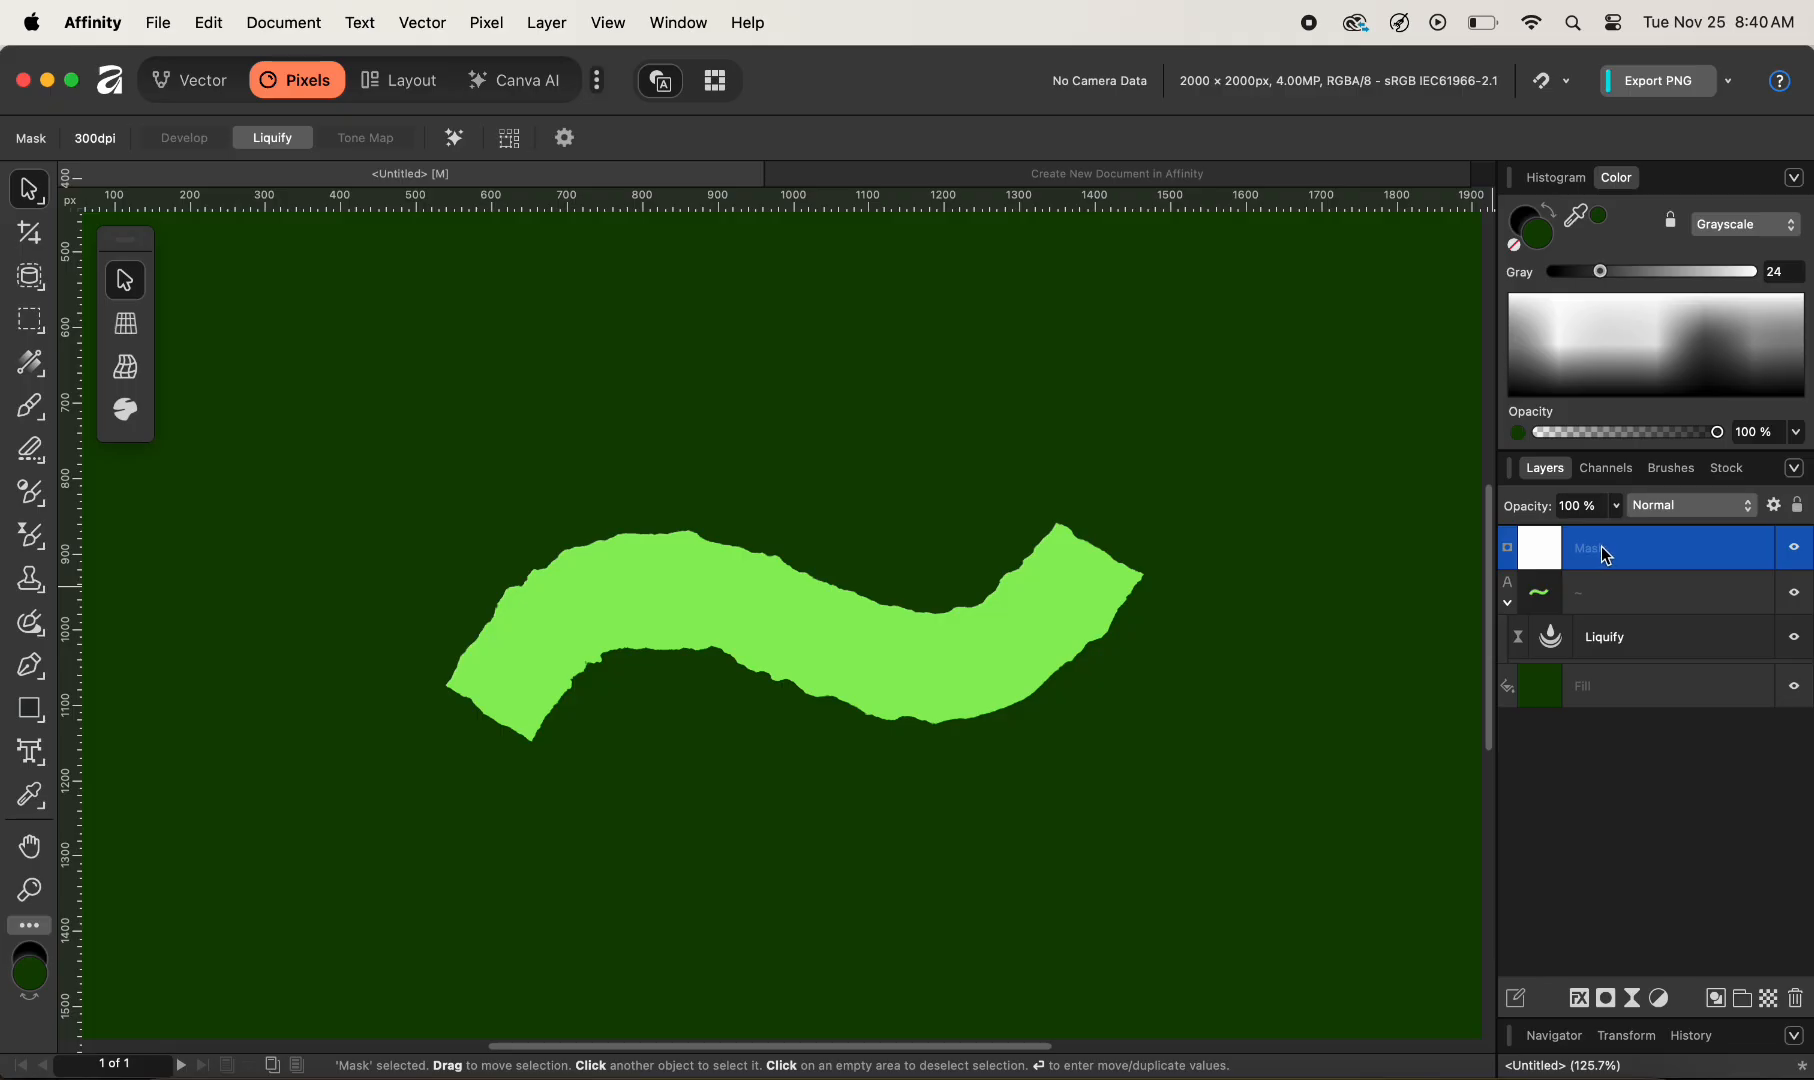
{"action": "left_click_drag", "start_coordinate": [1658, 557], "coordinate": [1652, 619]}
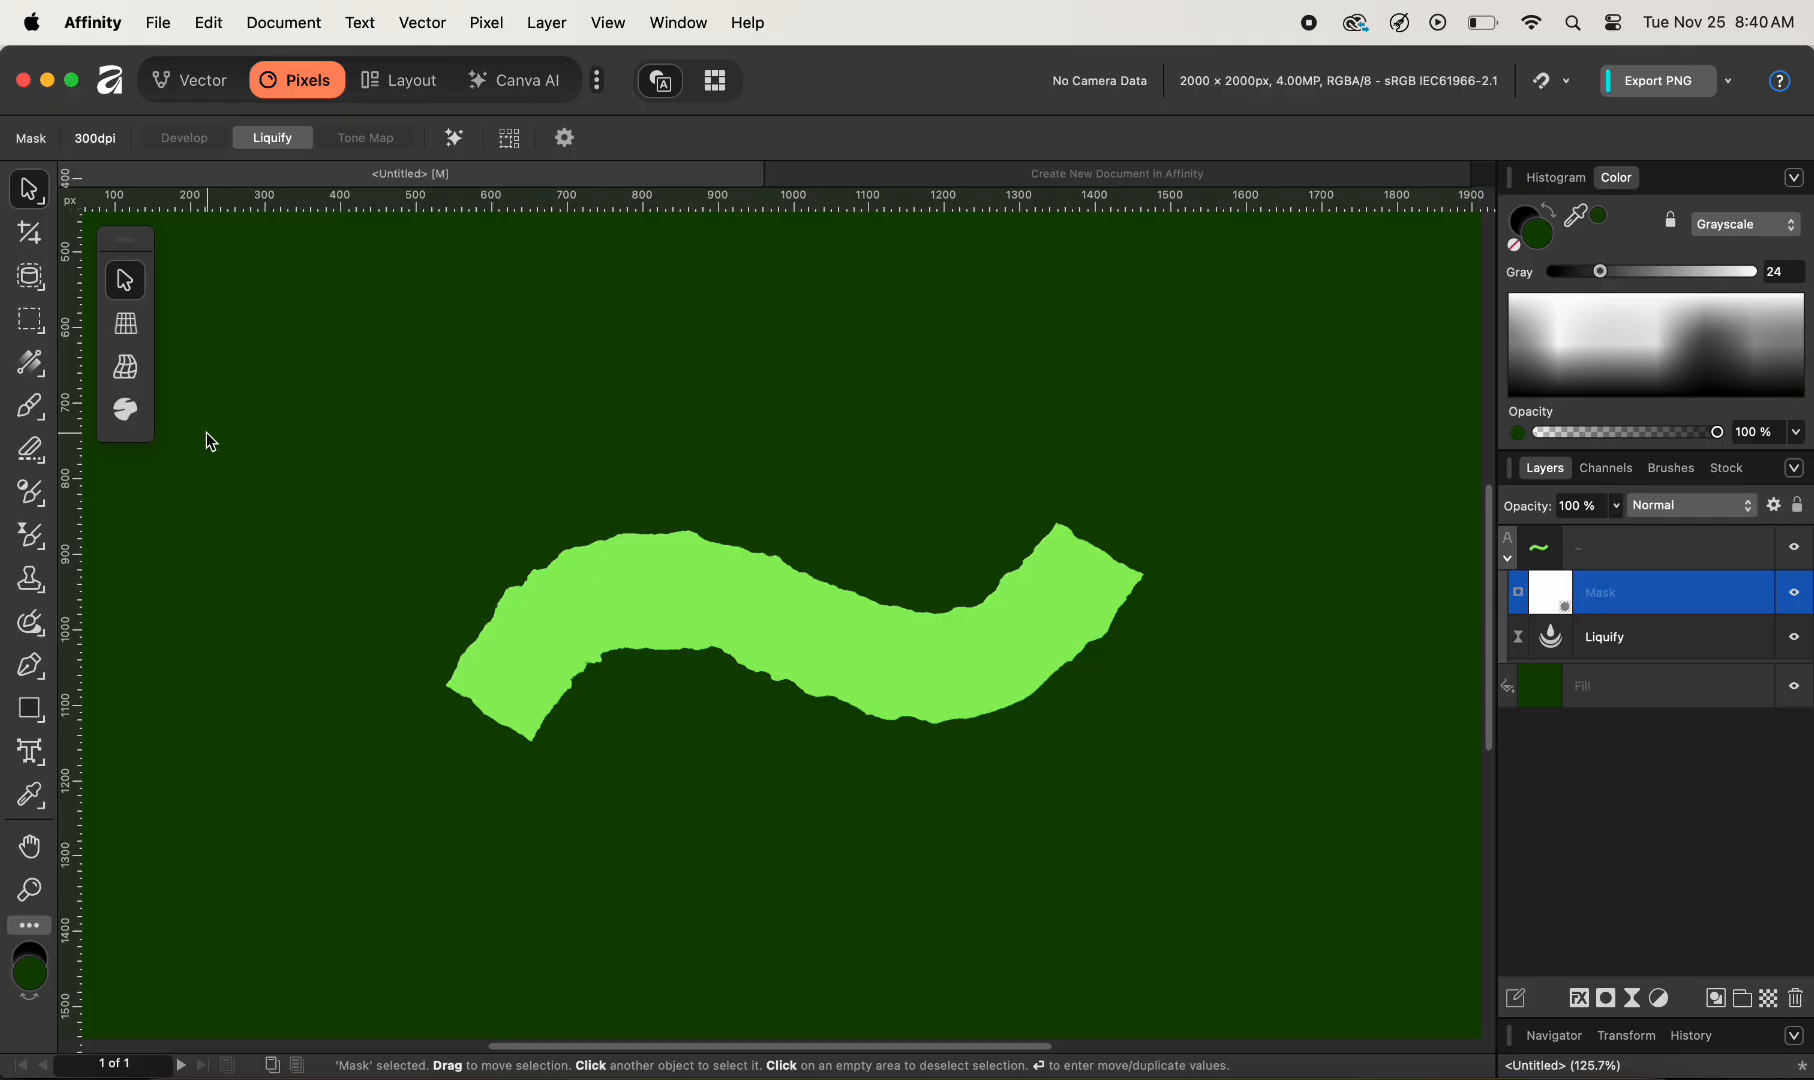
- Activate the Paint Brush tool and show the Textures category of the brush library
{"action": "left_click", "coordinate": [28, 410]}
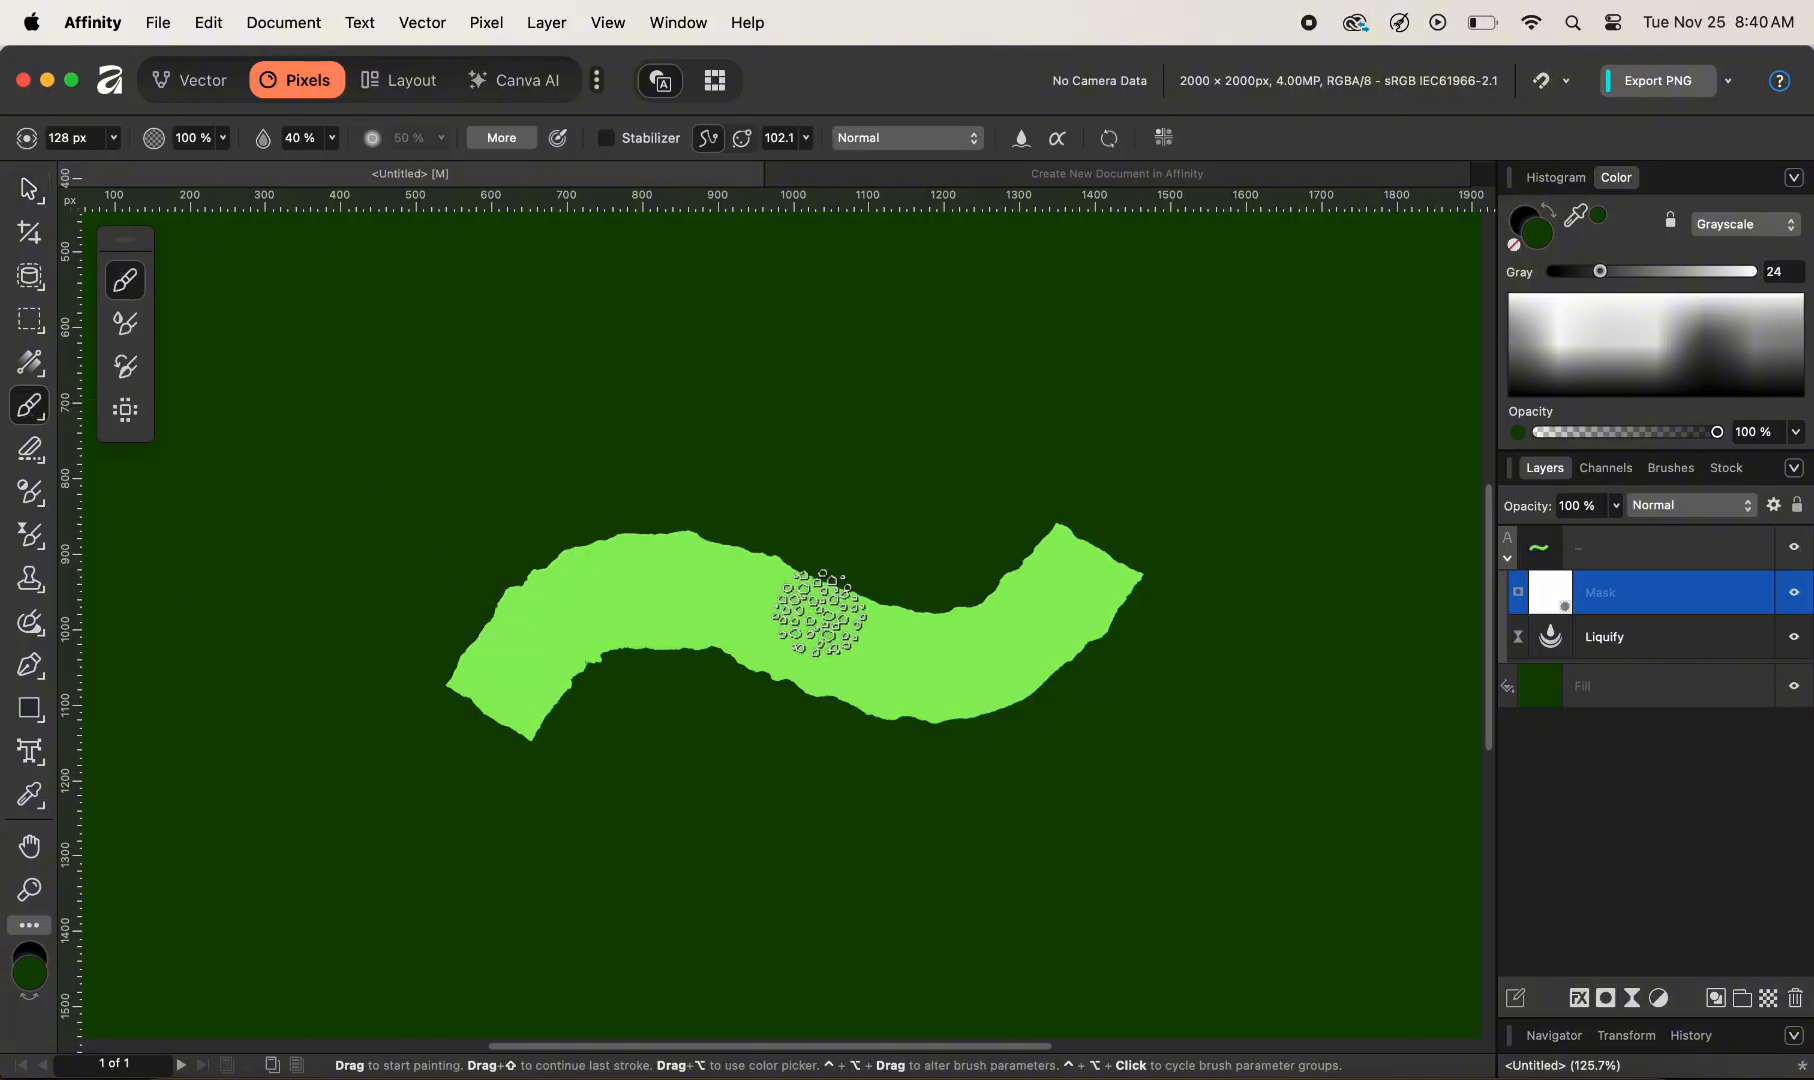
{"action": "left_click", "coordinate": [1678, 478]}
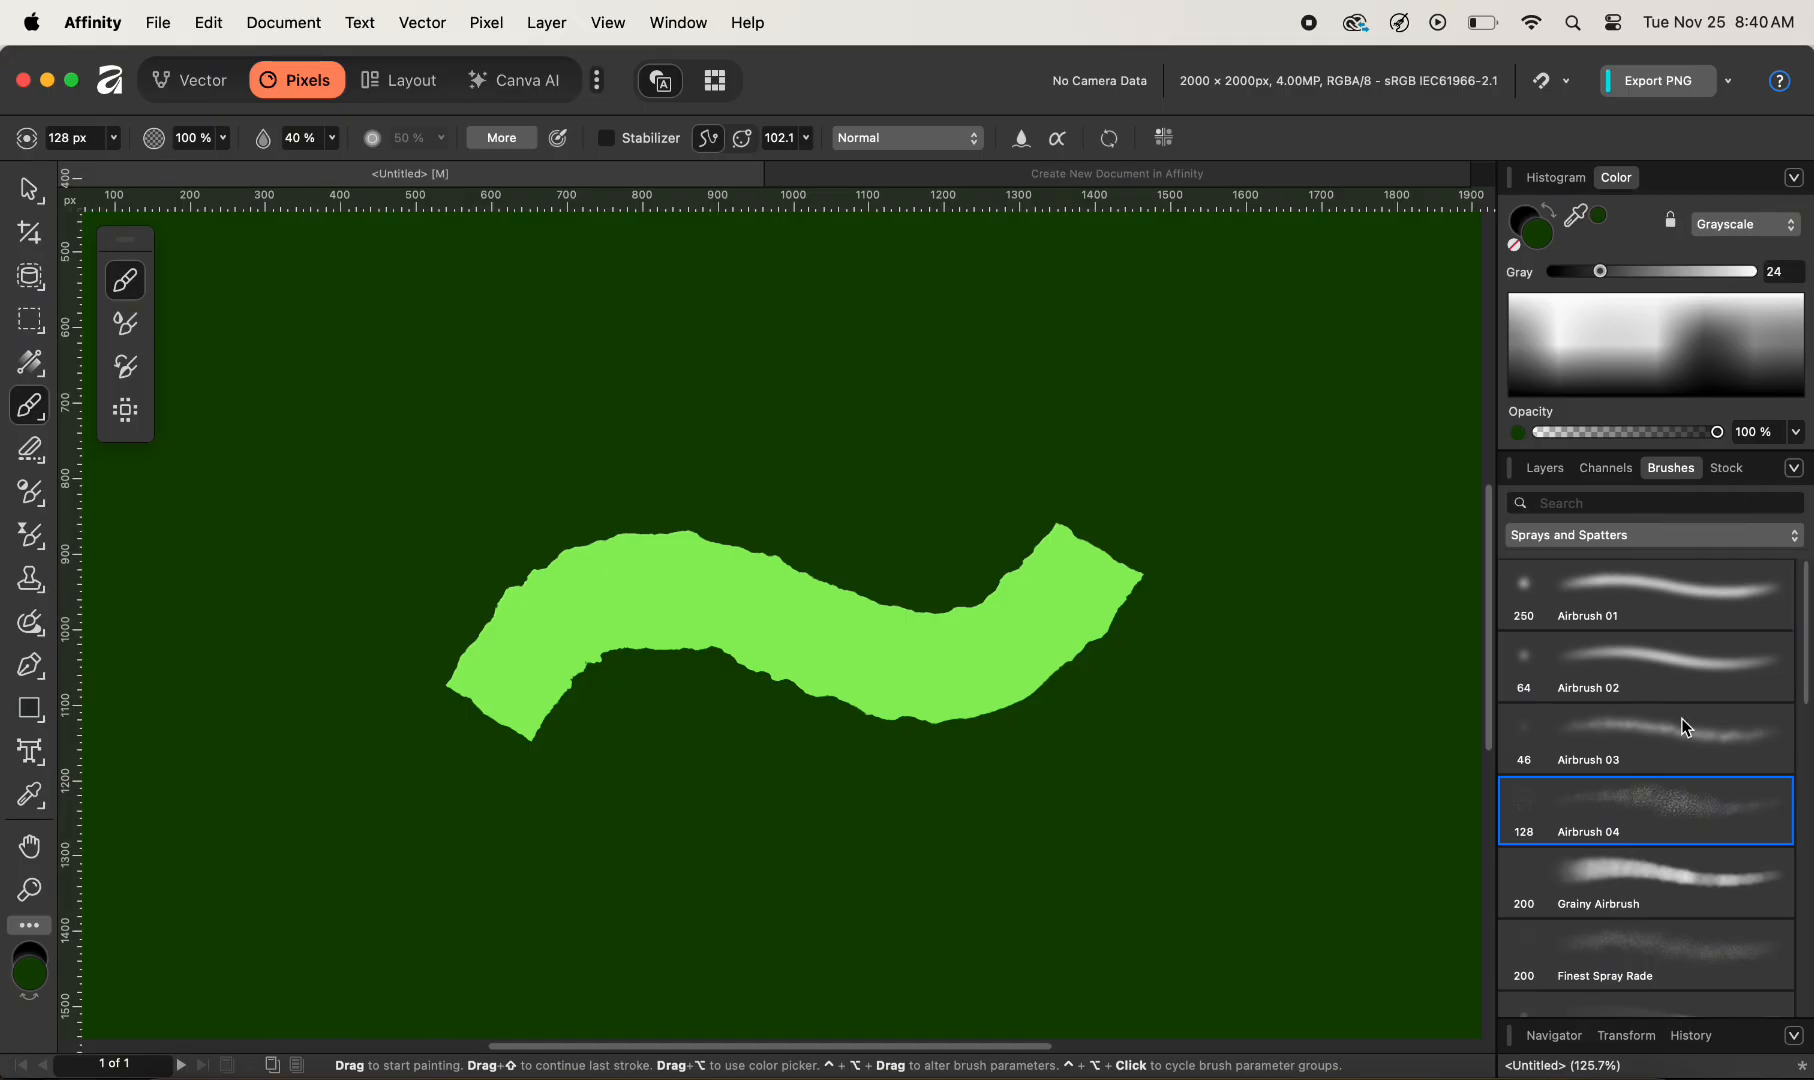
{"action": "scroll", "coordinate": [1686, 727], "scroll_direction": "down", "scroll_amount": 2}
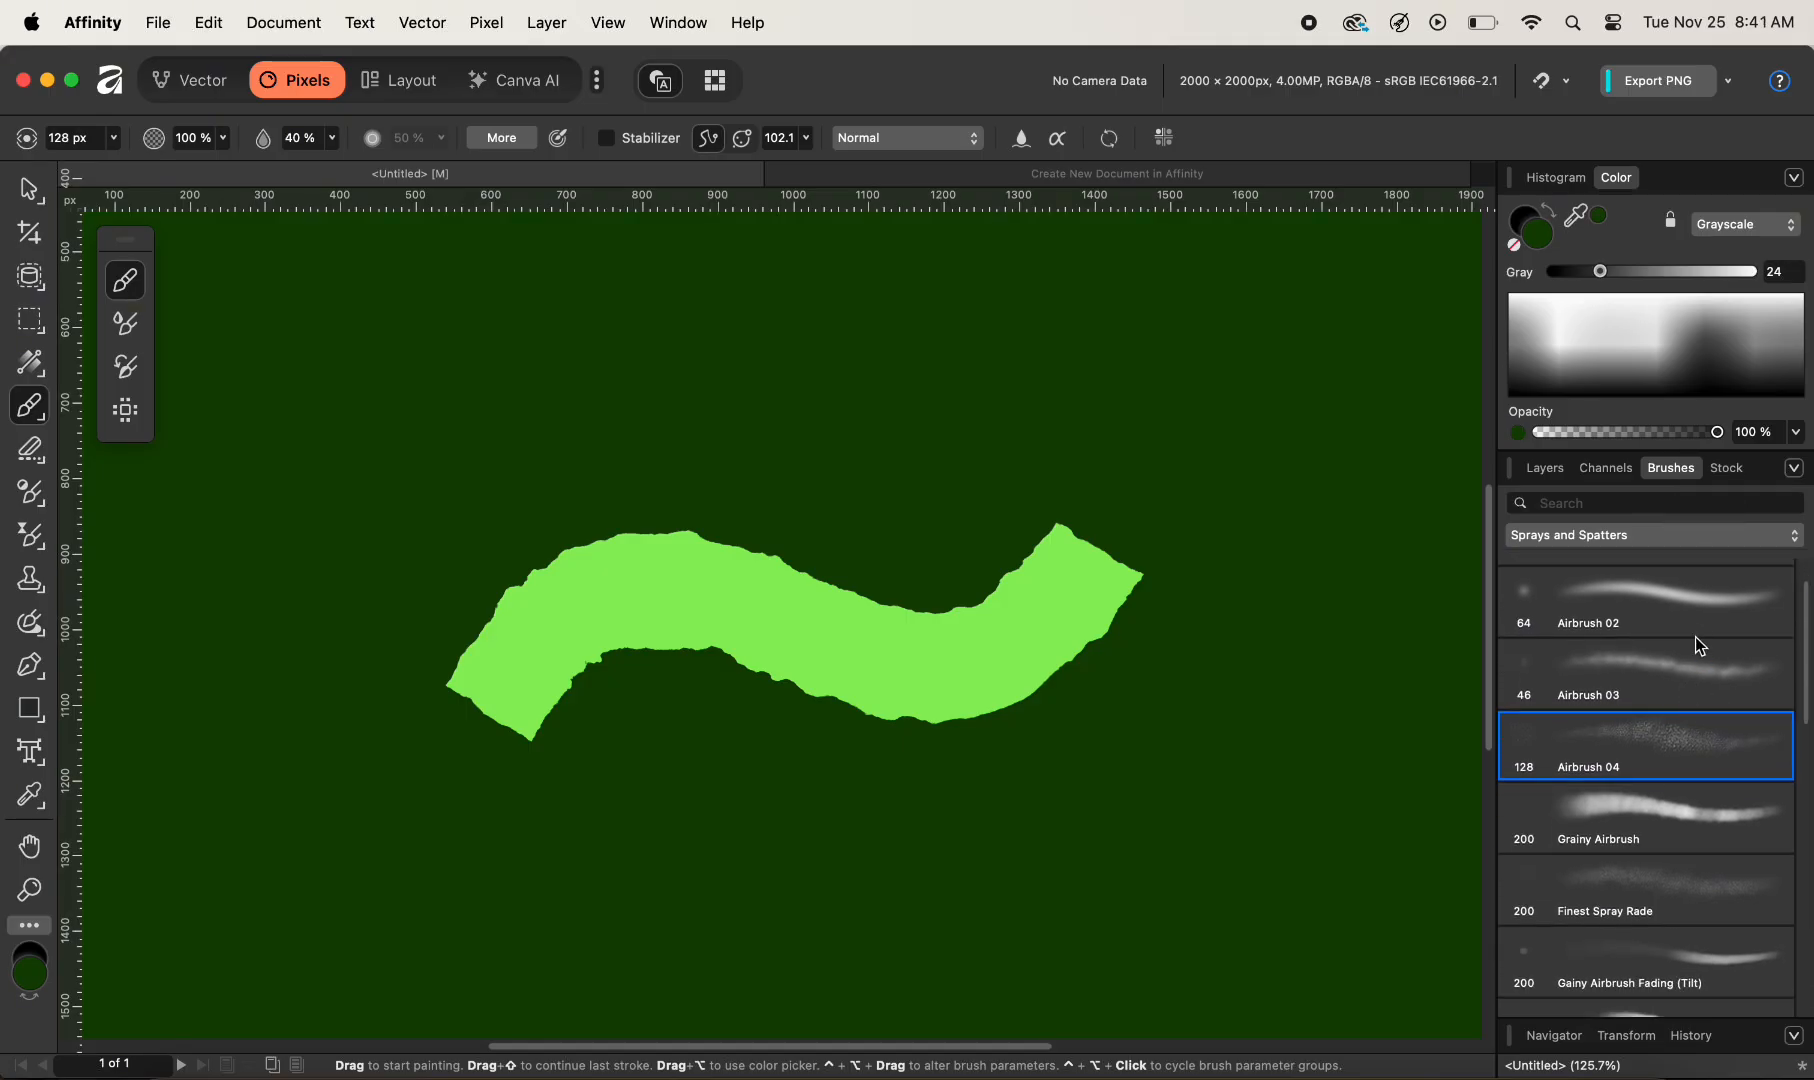
{"action": "left_click", "coordinate": [1686, 539]}
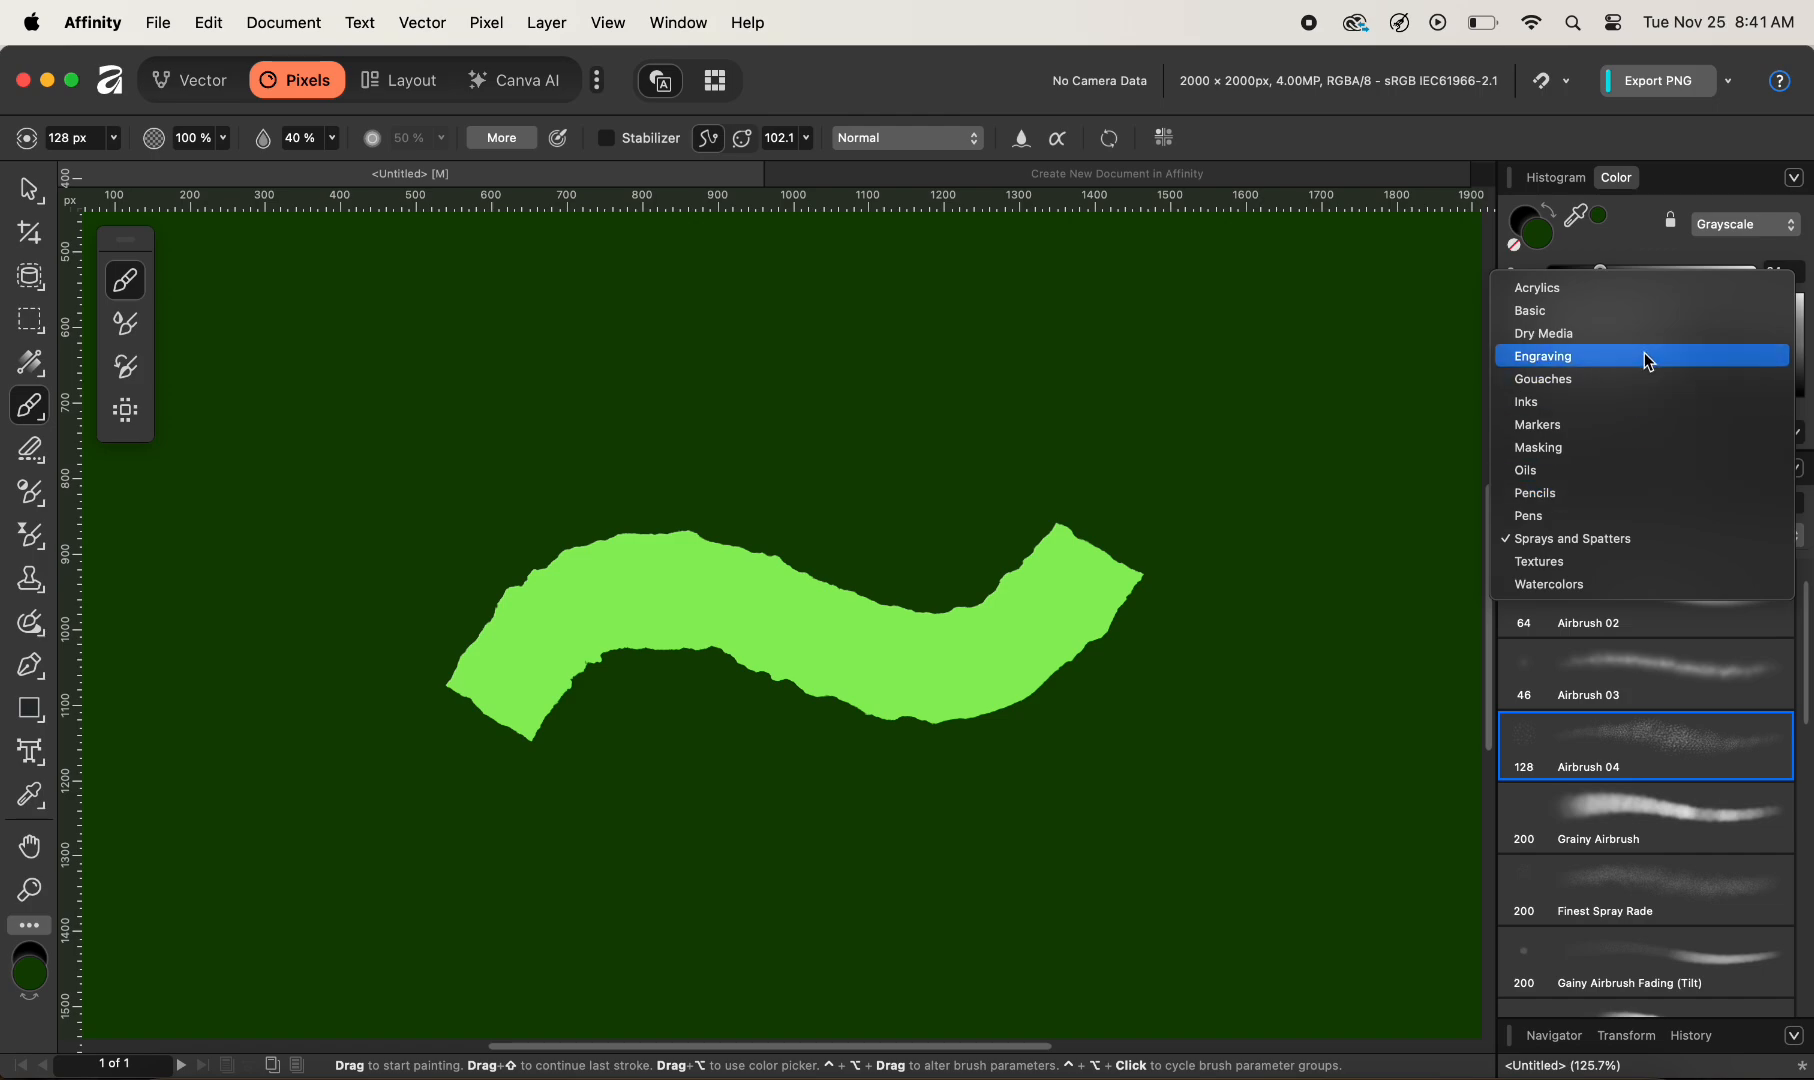
{"action": "left_click", "coordinate": [1645, 568]}
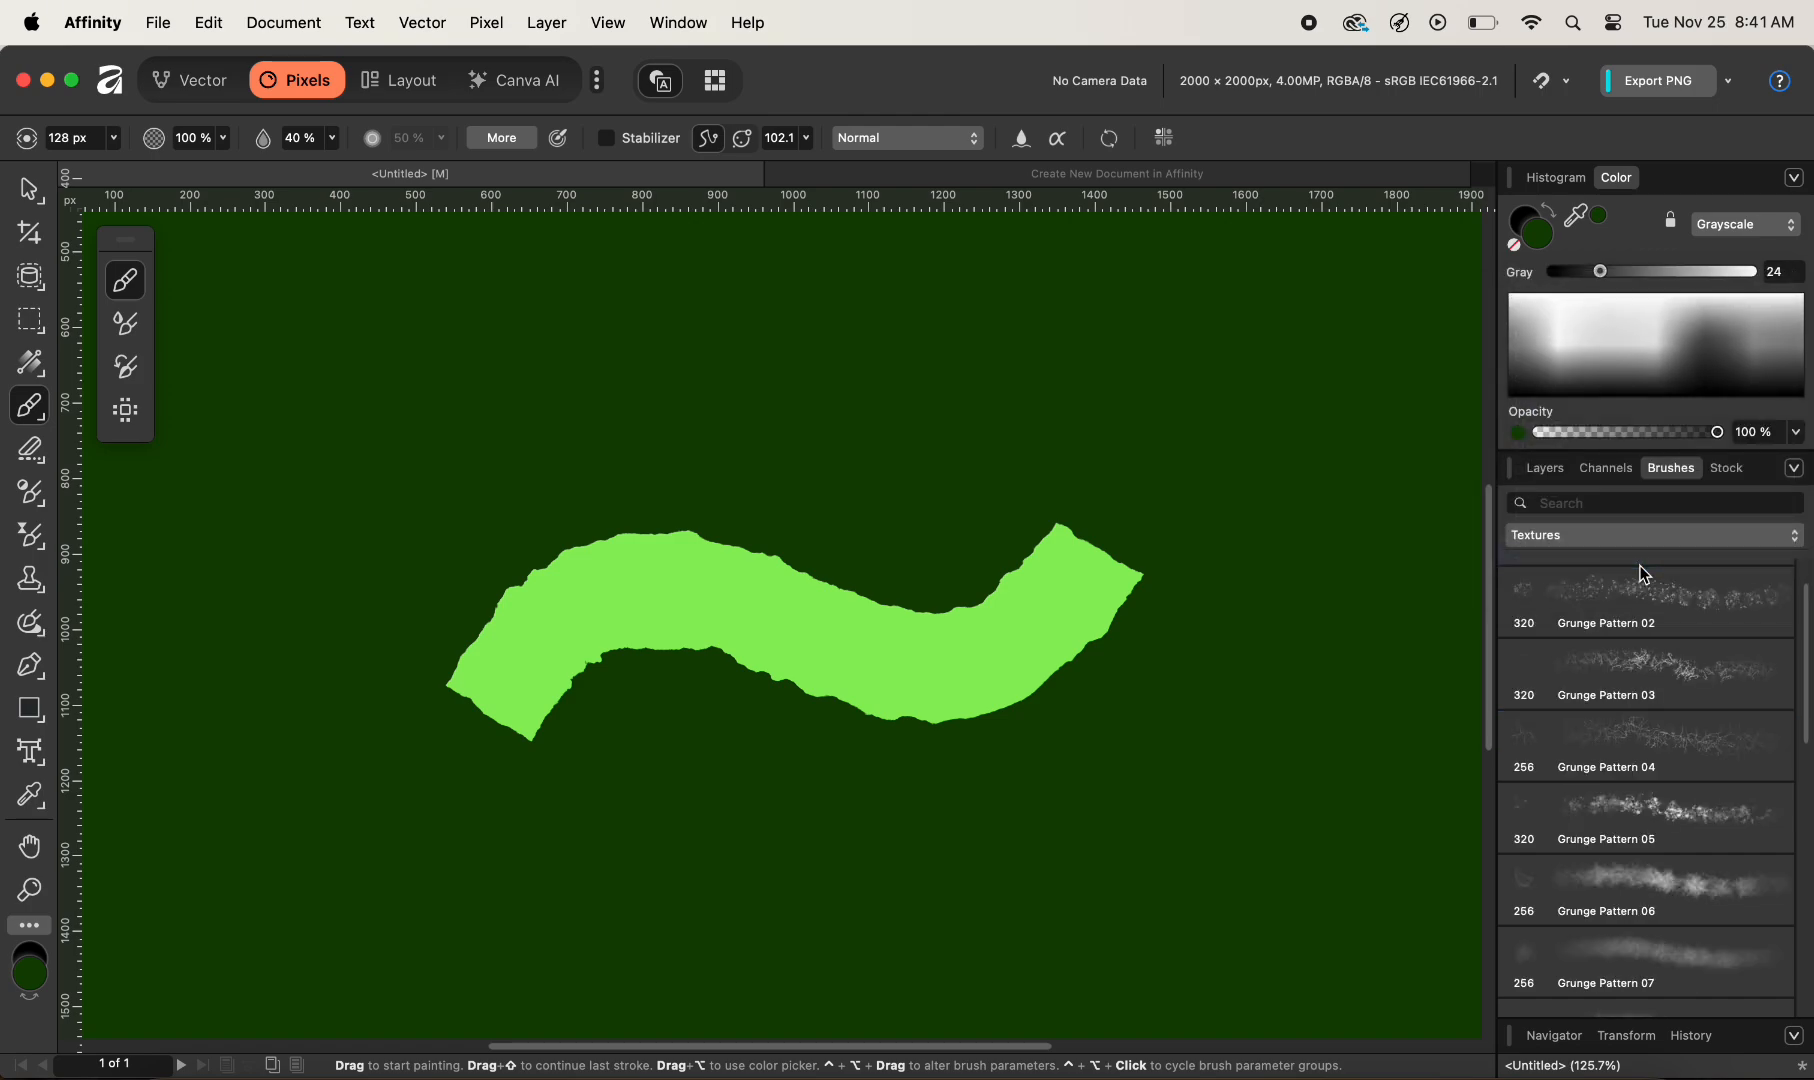
- Browse the texture brushes, choose Grunge Pattern 05 and return to the selected mask layer
{"action": "scroll", "coordinate": [1660, 723], "scroll_direction": "up", "scroll_amount": 2}
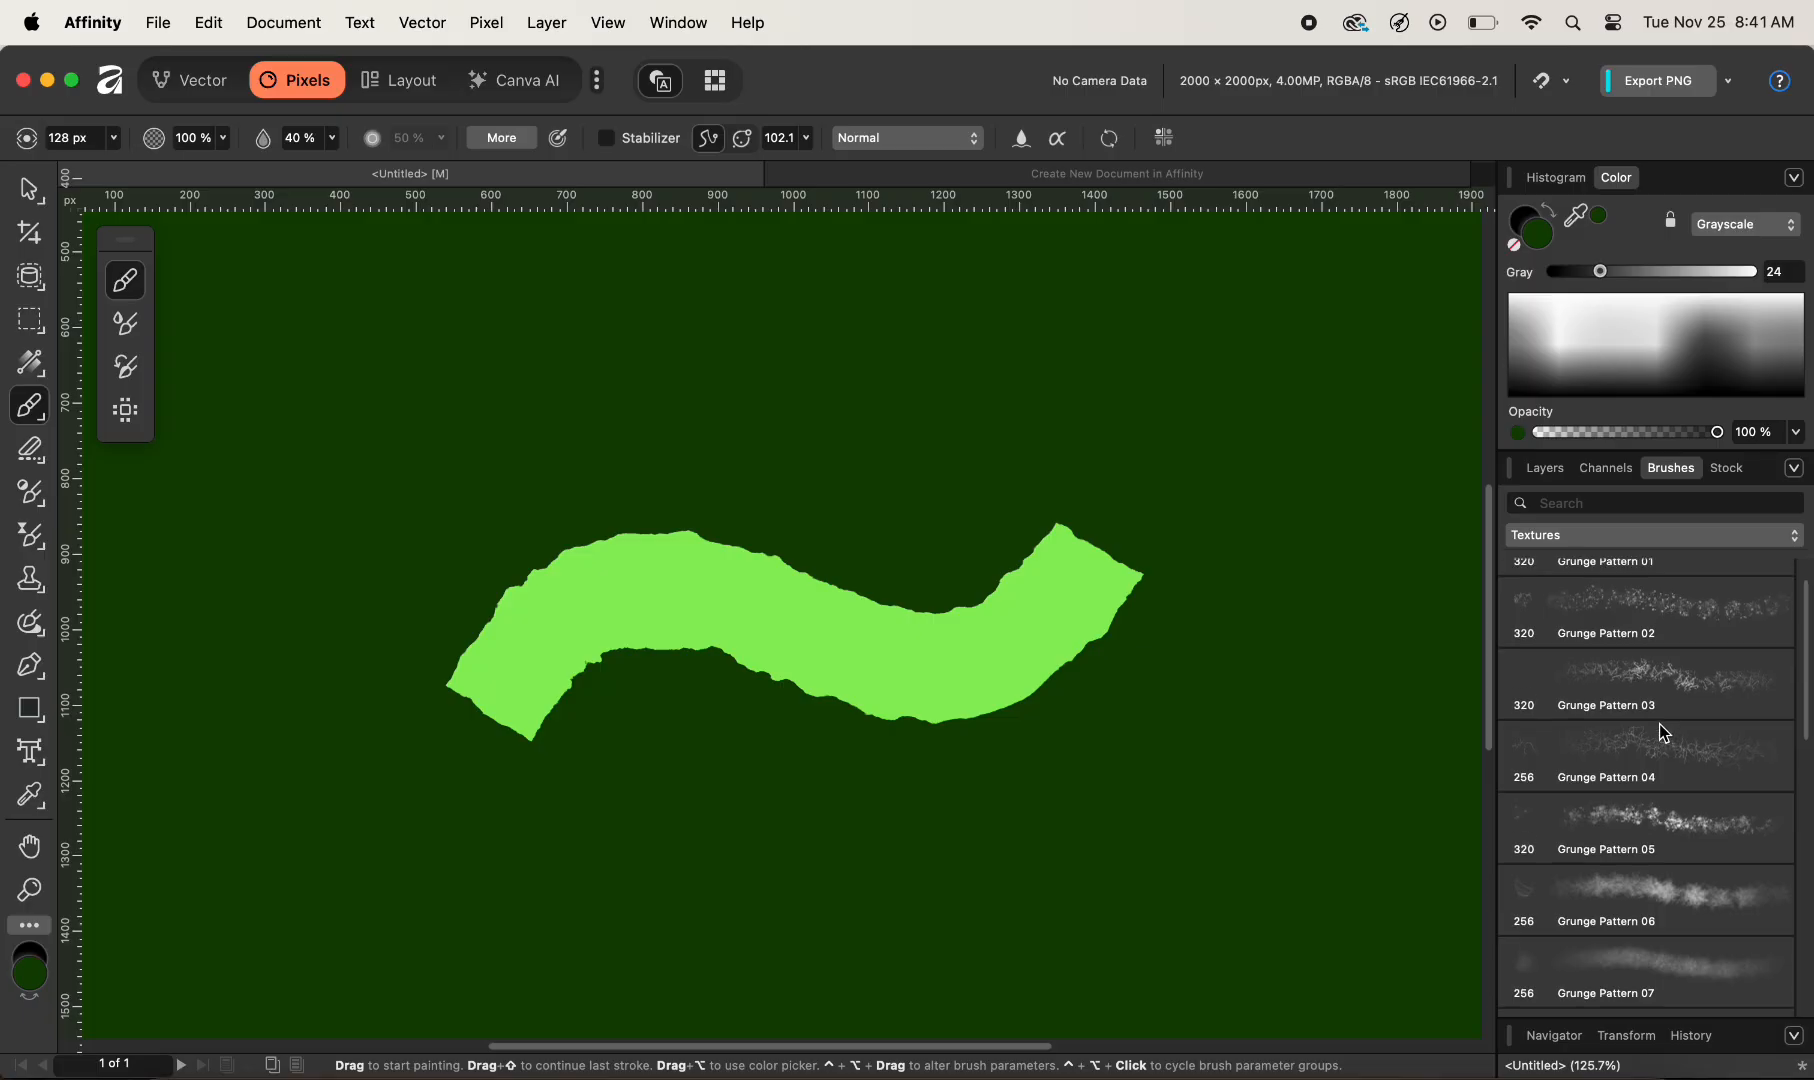
{"action": "scroll", "coordinate": [1660, 708], "scroll_direction": "down", "scroll_amount": 5}
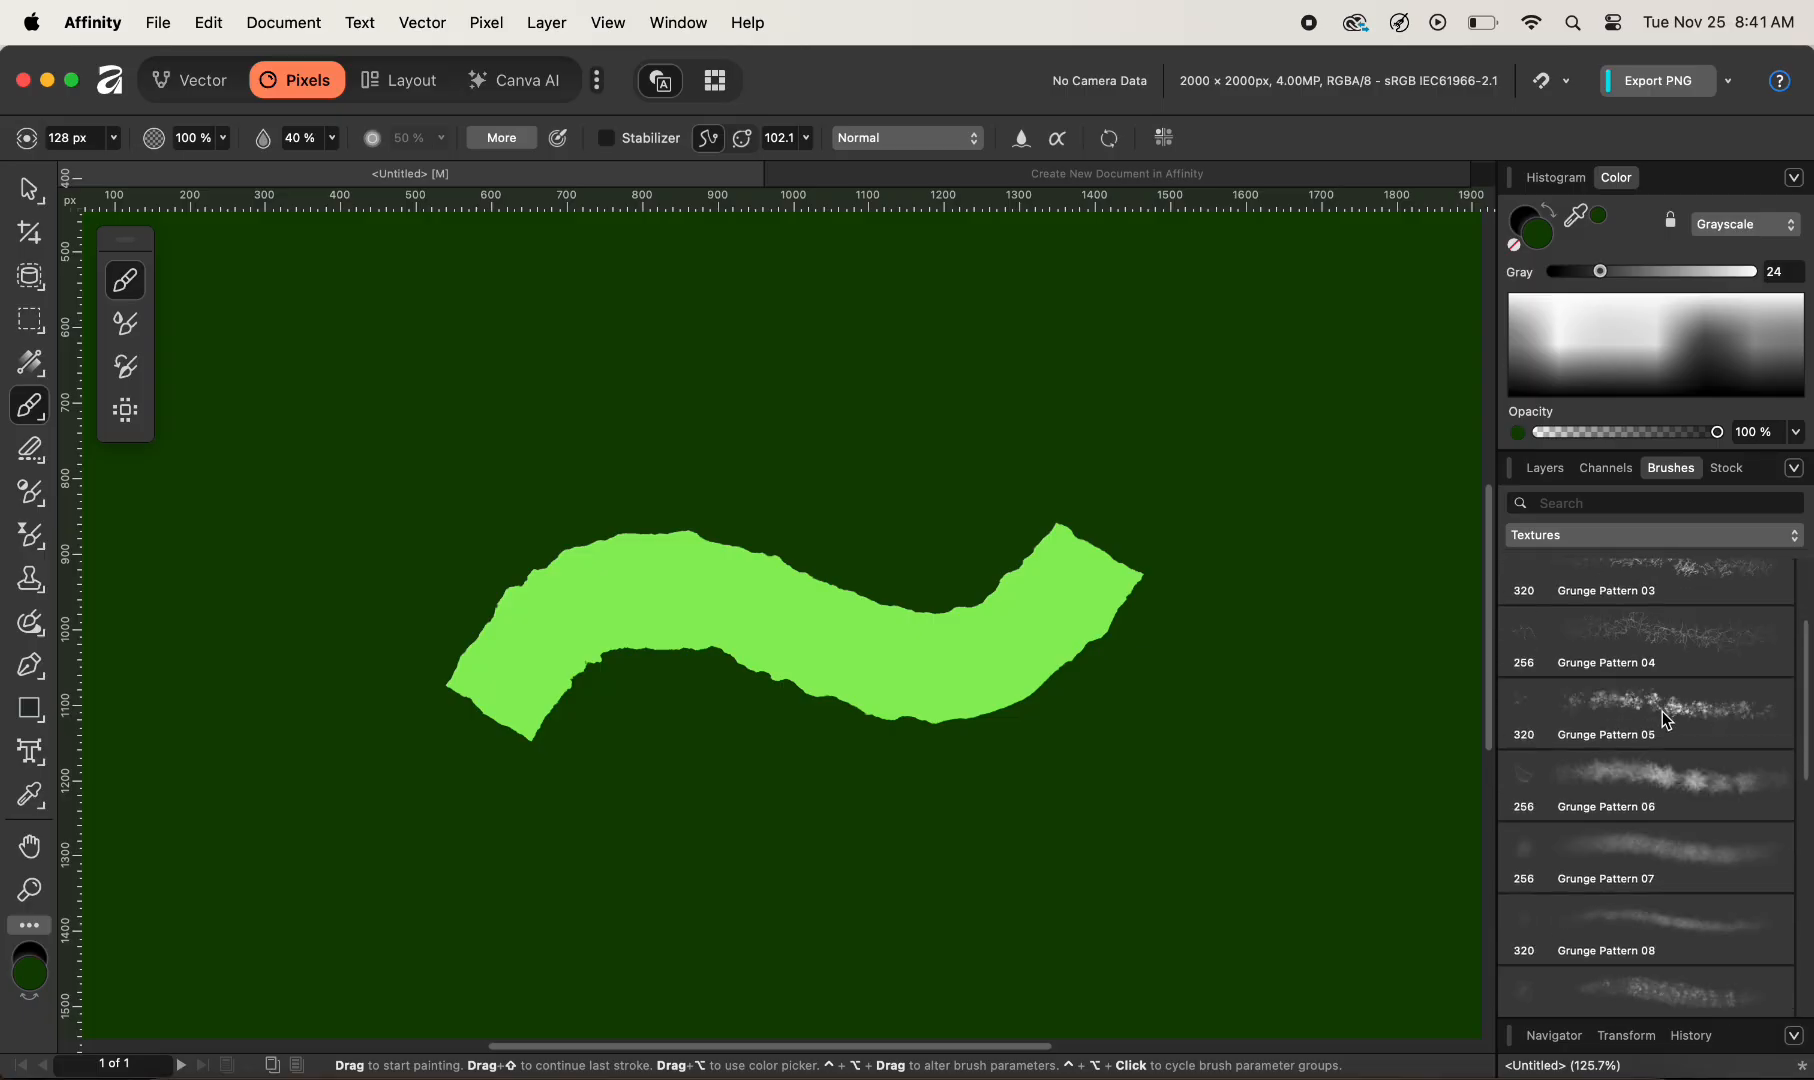
{"action": "scroll", "coordinate": [1668, 820], "scroll_direction": "down", "scroll_amount": 6}
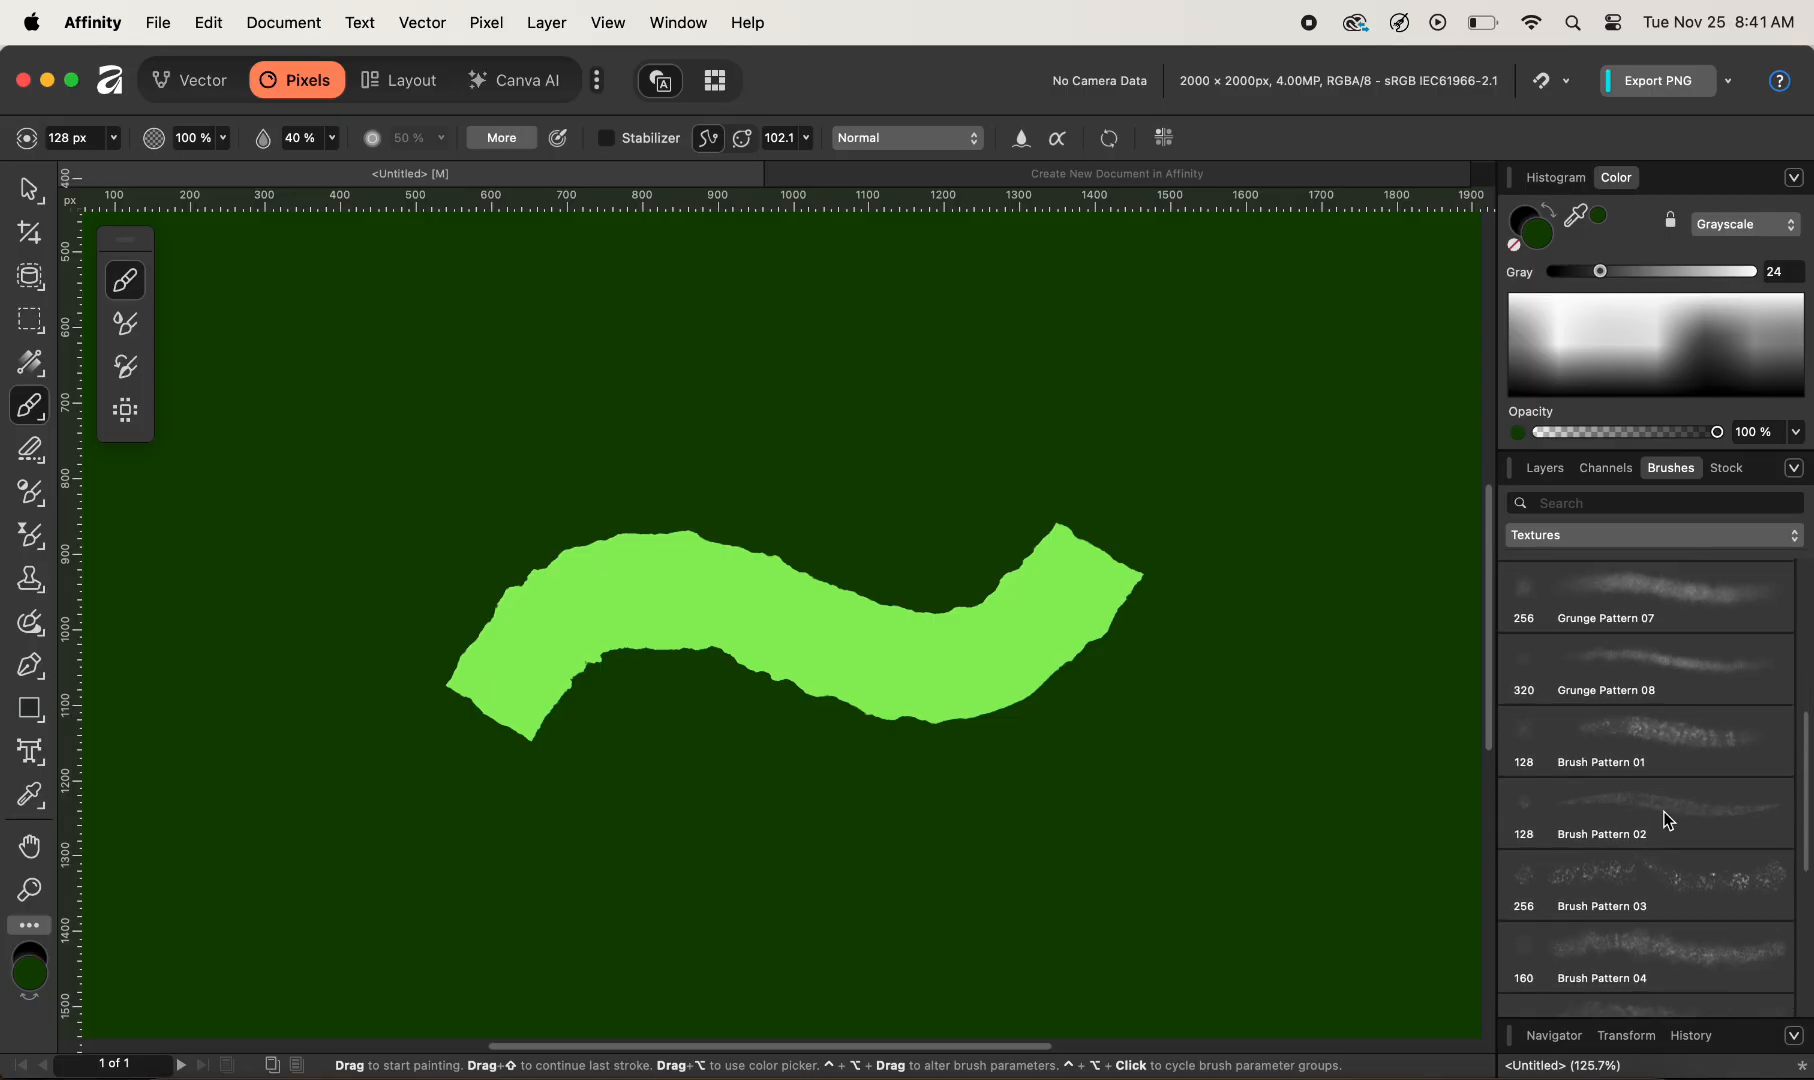
{"action": "scroll", "coordinate": [1668, 820], "scroll_direction": "up", "scroll_amount": 2}
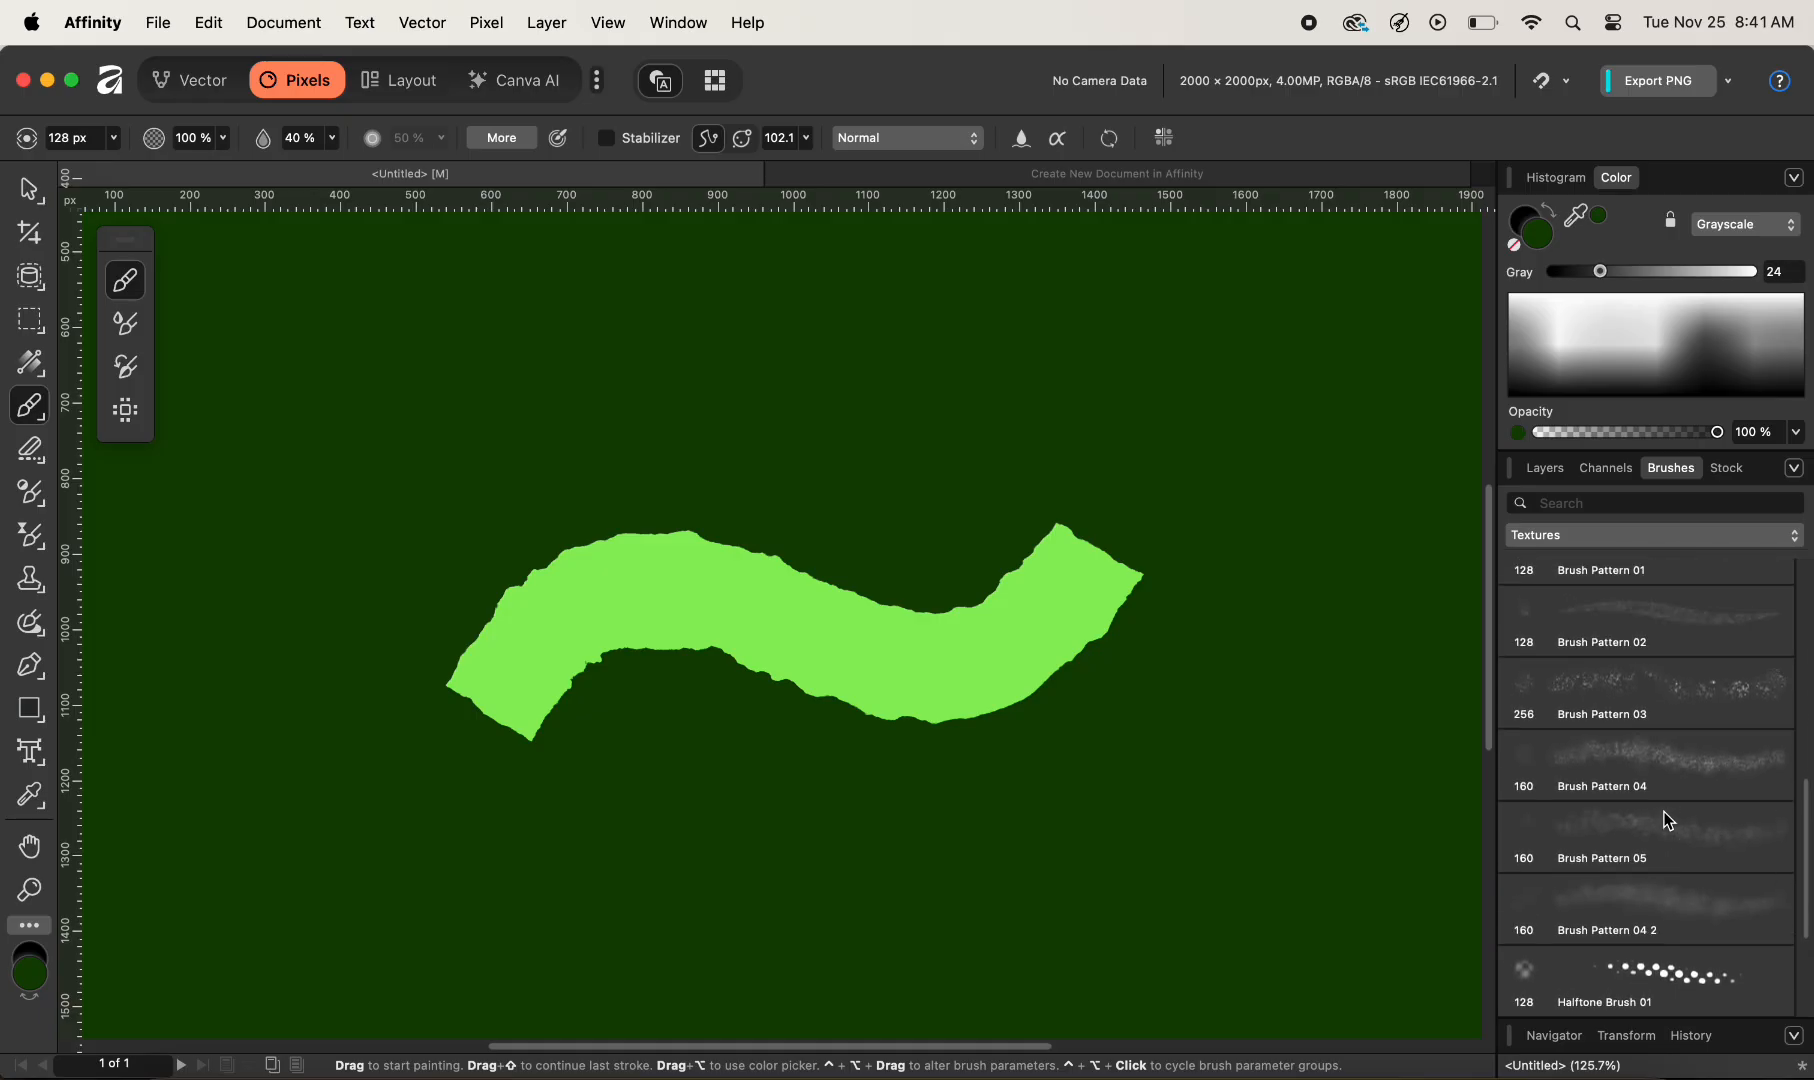
{"action": "scroll", "coordinate": [1668, 820], "scroll_direction": "up", "scroll_amount": 1}
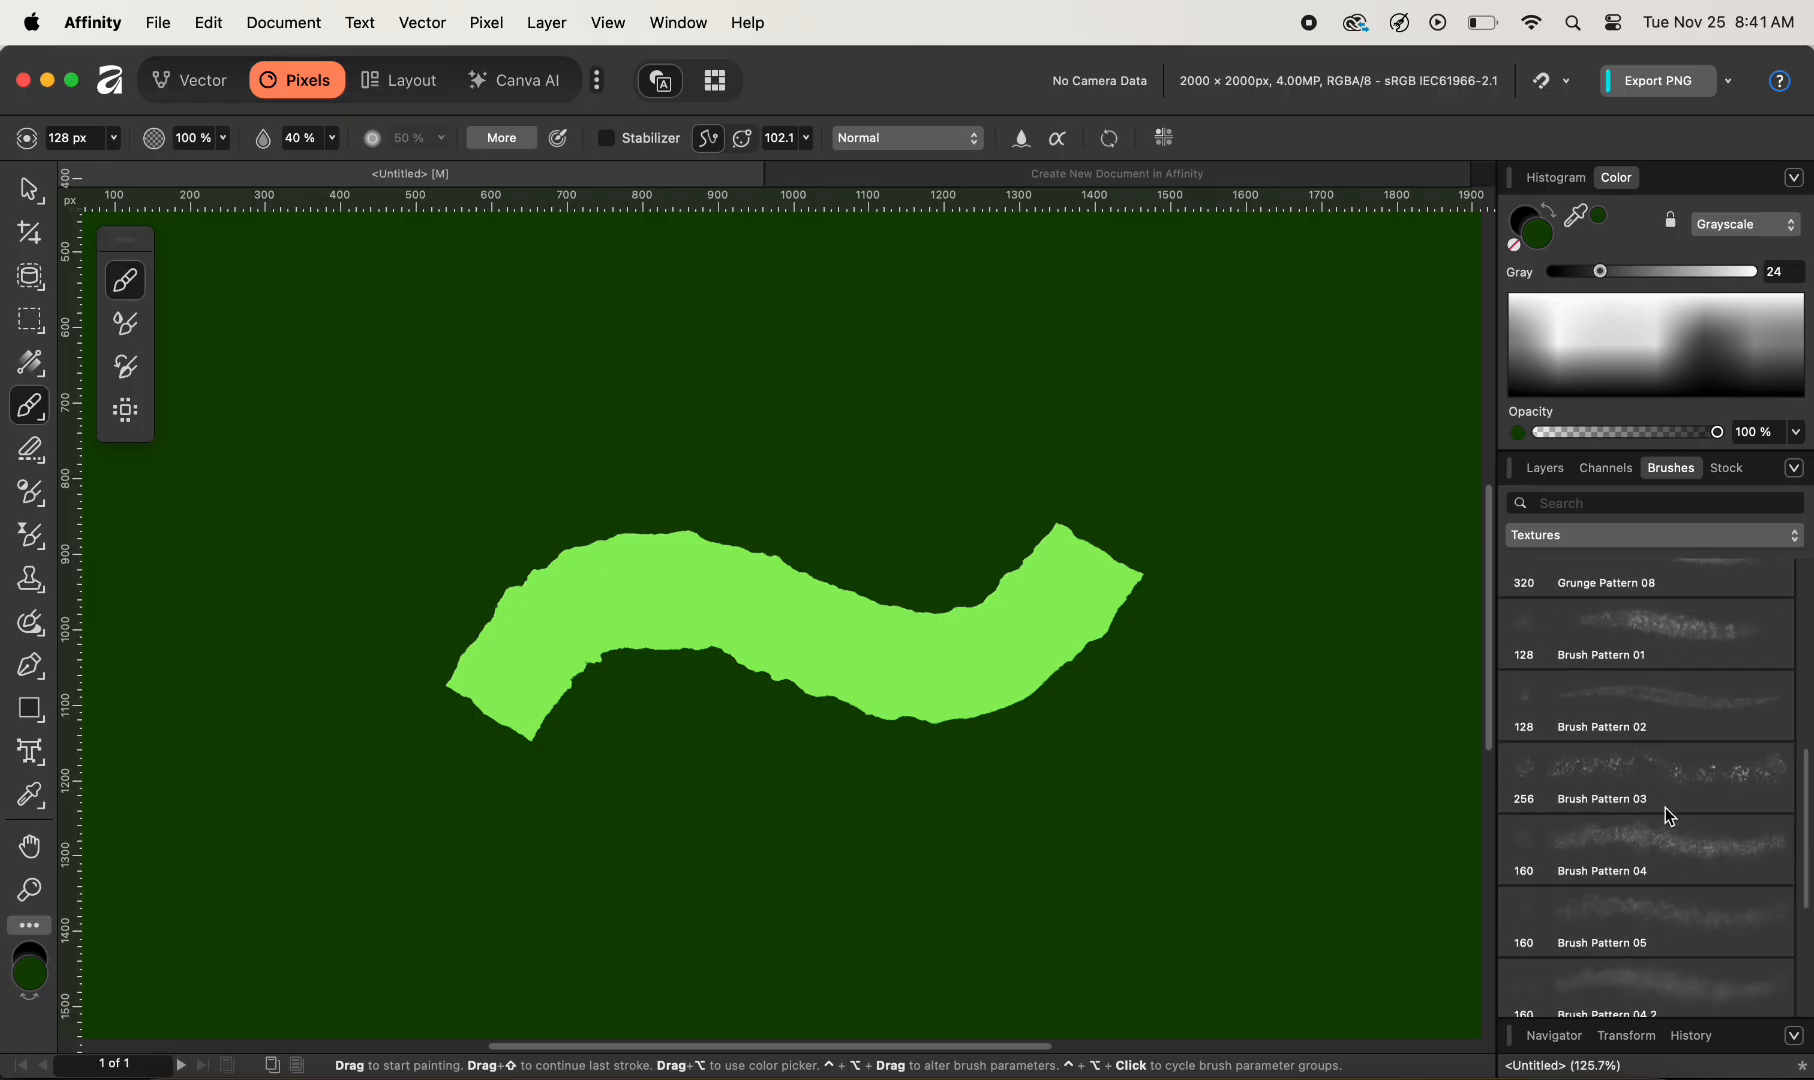
{"action": "scroll", "coordinate": [1668, 764], "scroll_direction": "up", "scroll_amount": 3}
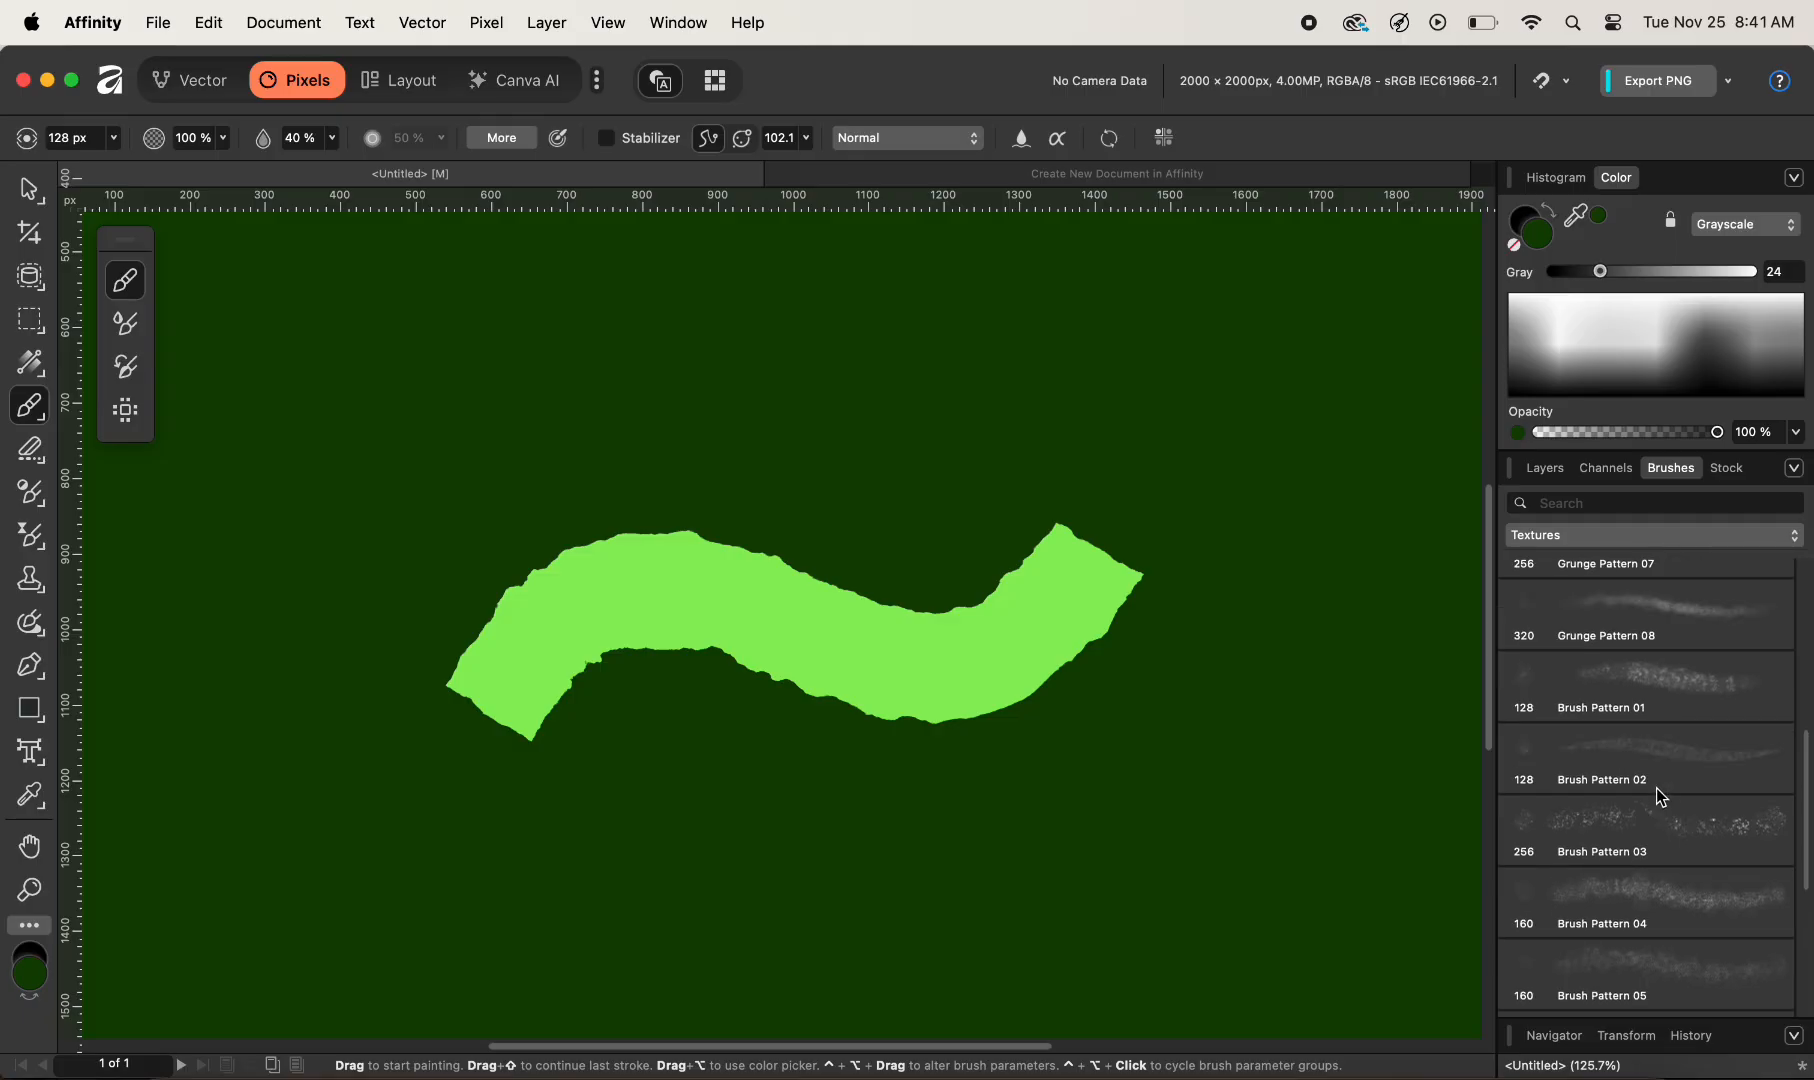
{"action": "scroll", "coordinate": [1657, 794], "scroll_direction": "up", "scroll_amount": 6}
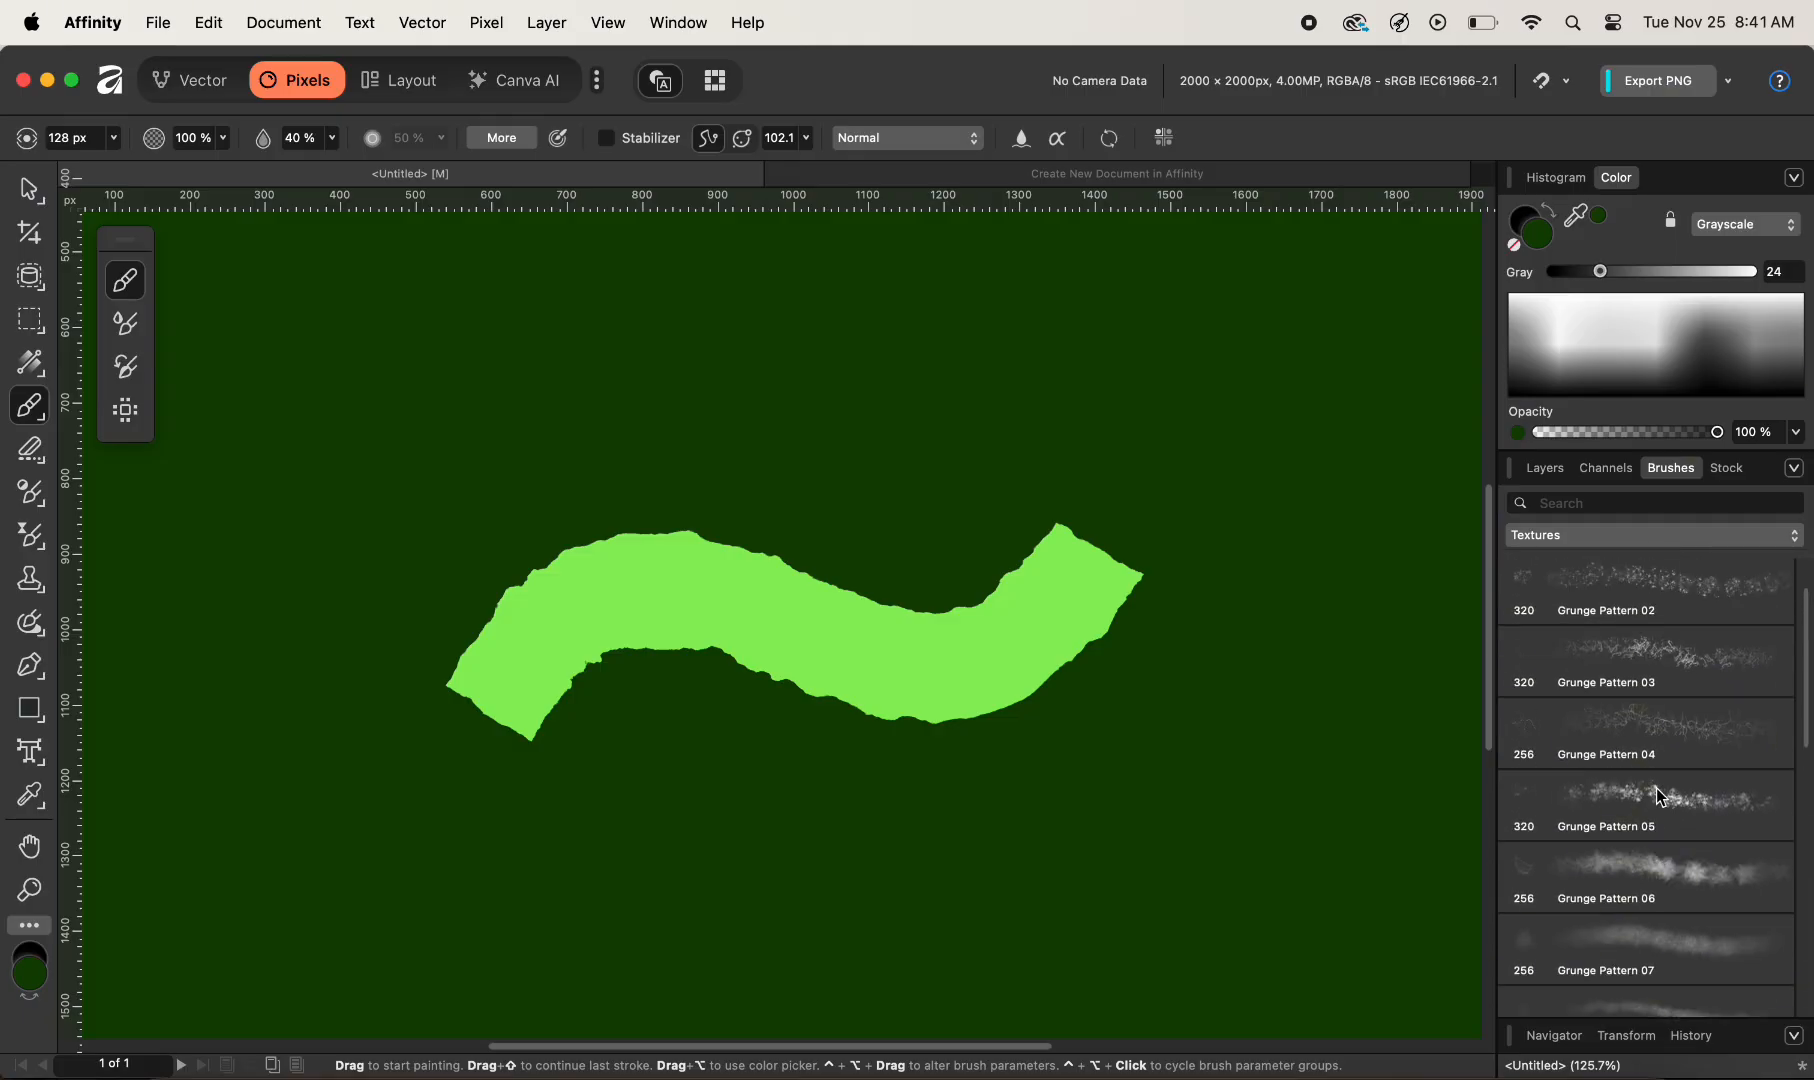
{"action": "left_click", "coordinate": [1660, 853]}
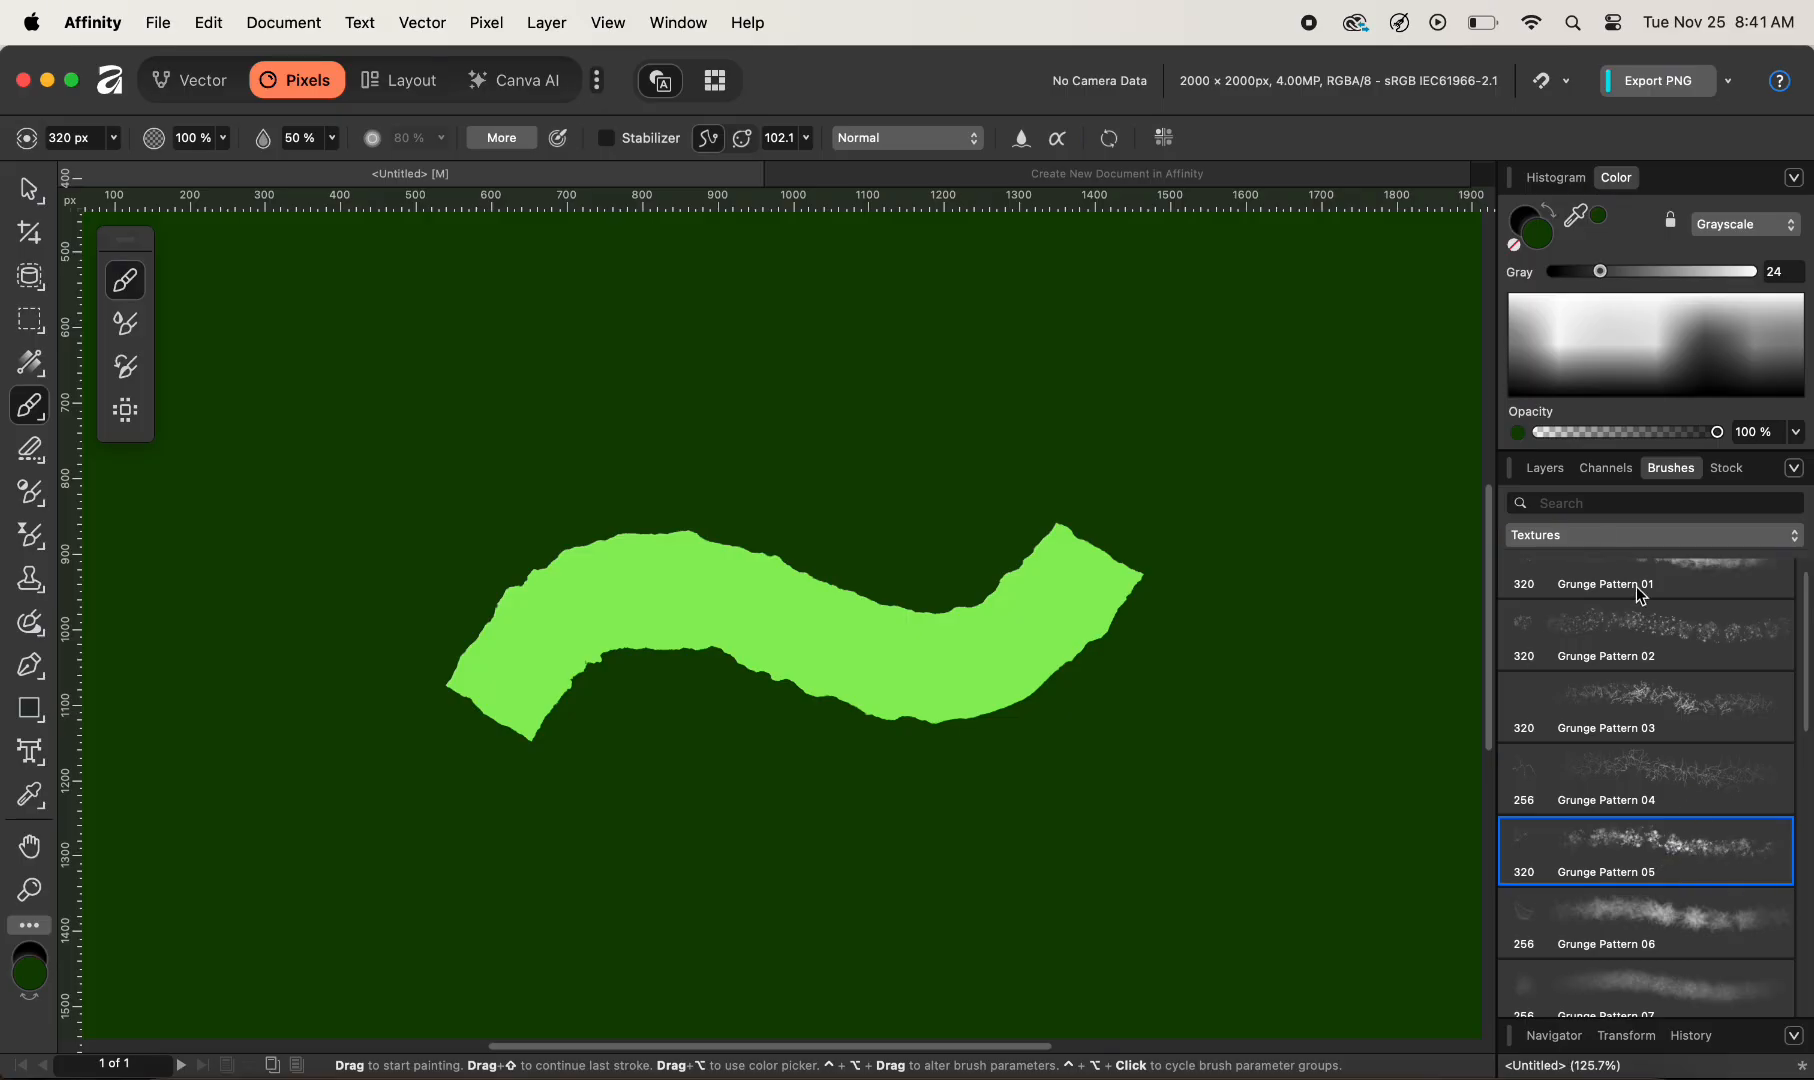
{"action": "left_click", "coordinate": [1550, 469]}
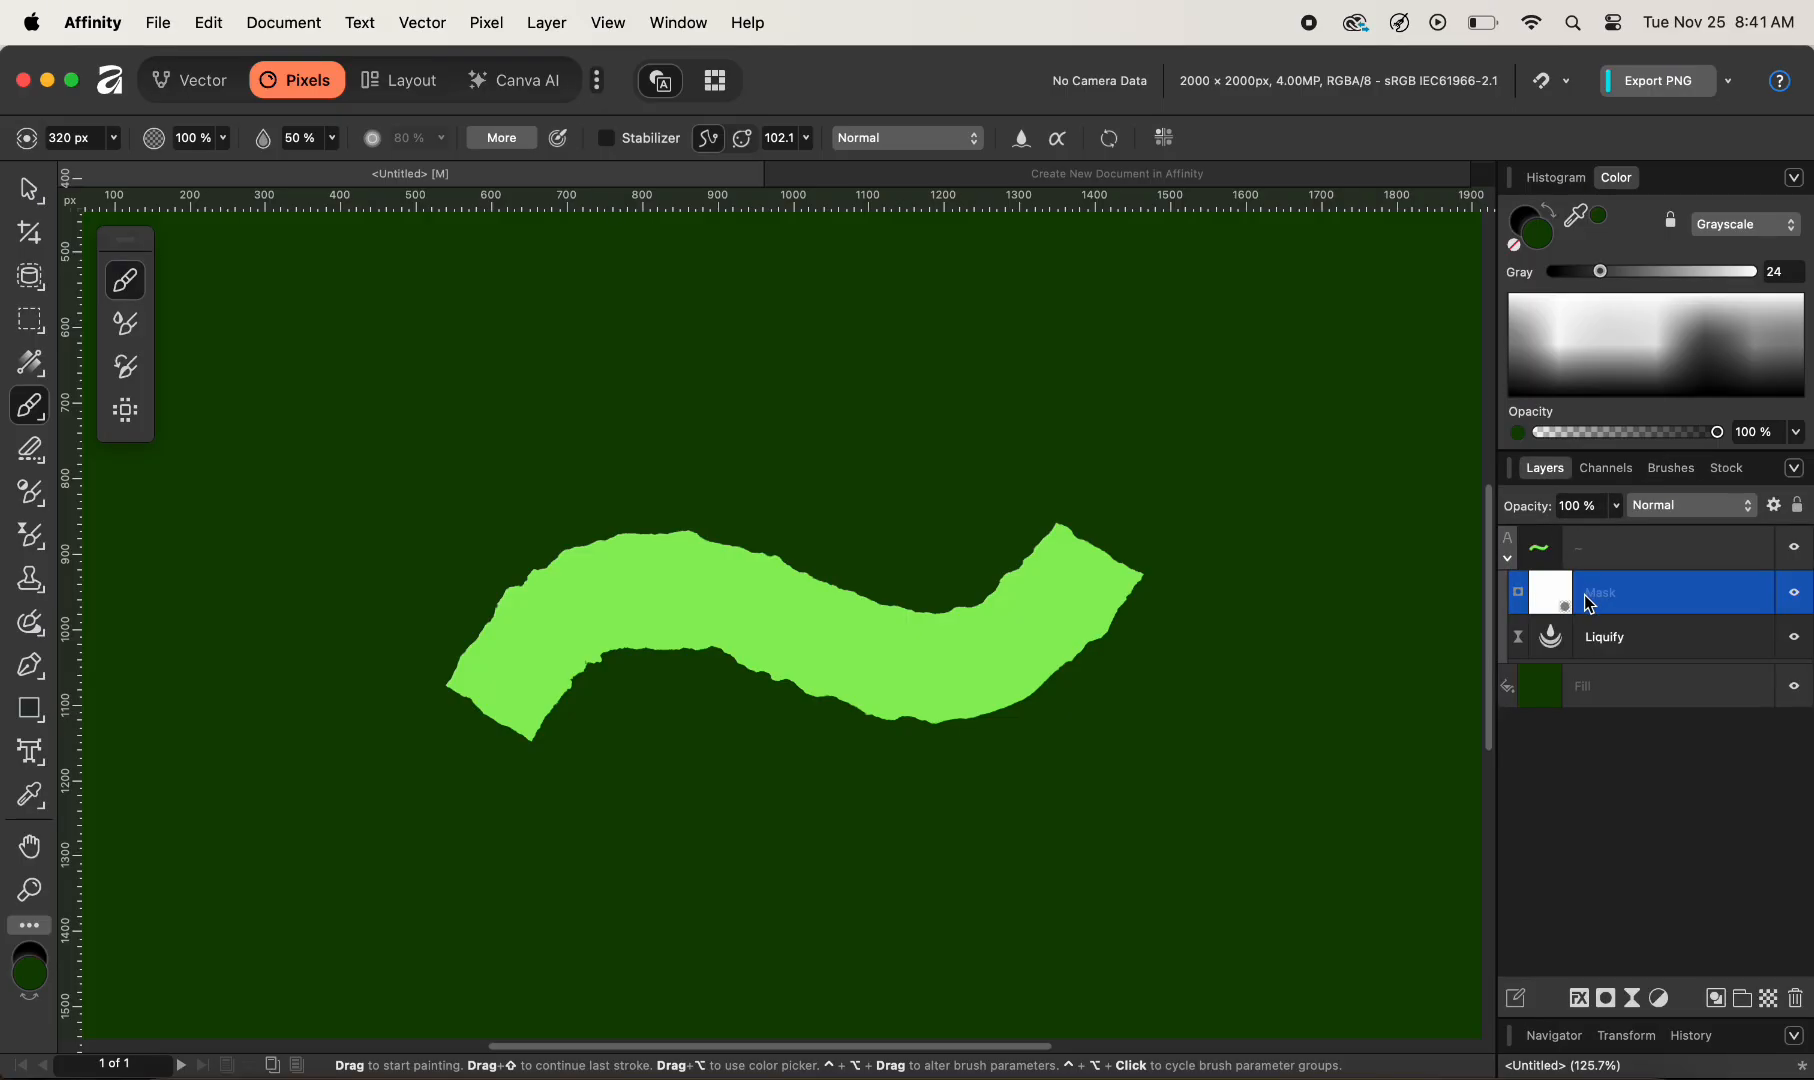
- Try a grunge stroke on the mask, then reset the colours and make black the active brush colour
{"action": "left_click_drag", "start_coordinate": [1187, 595], "coordinate": [1007, 622]}
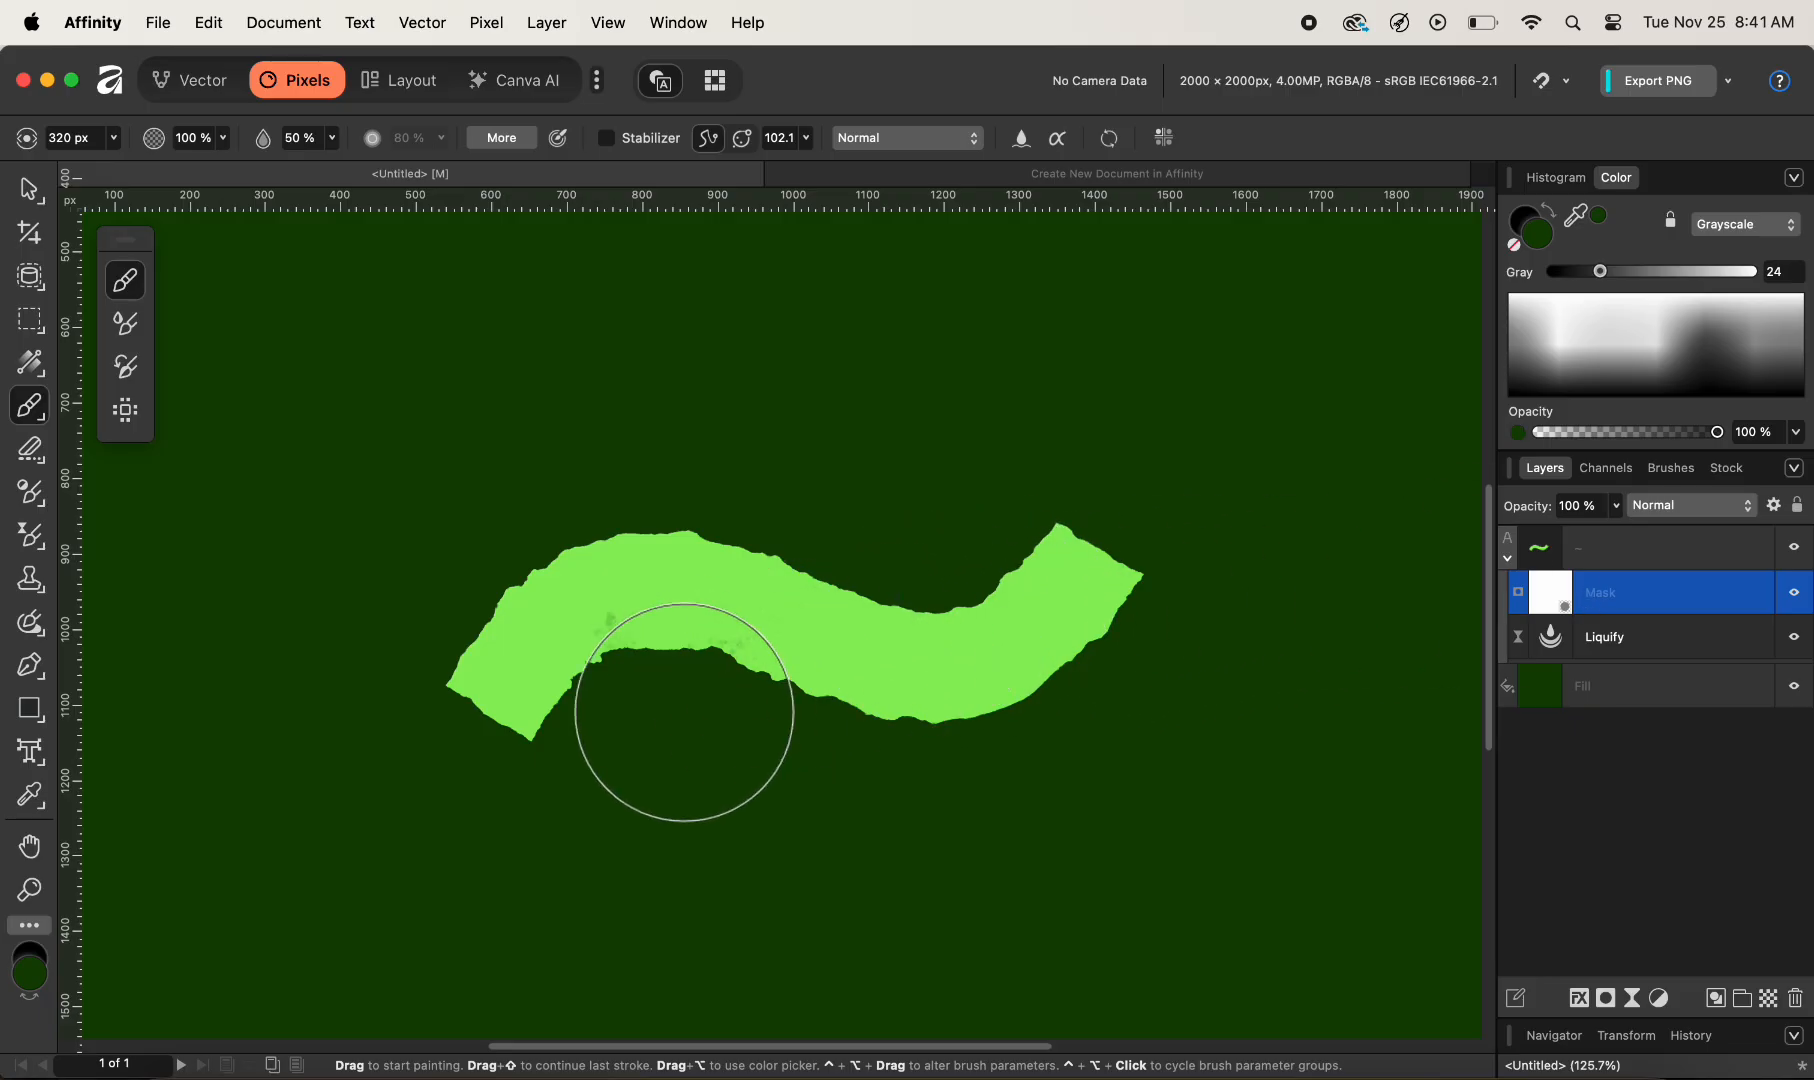
{"action": "left_click", "coordinate": [35, 990]}
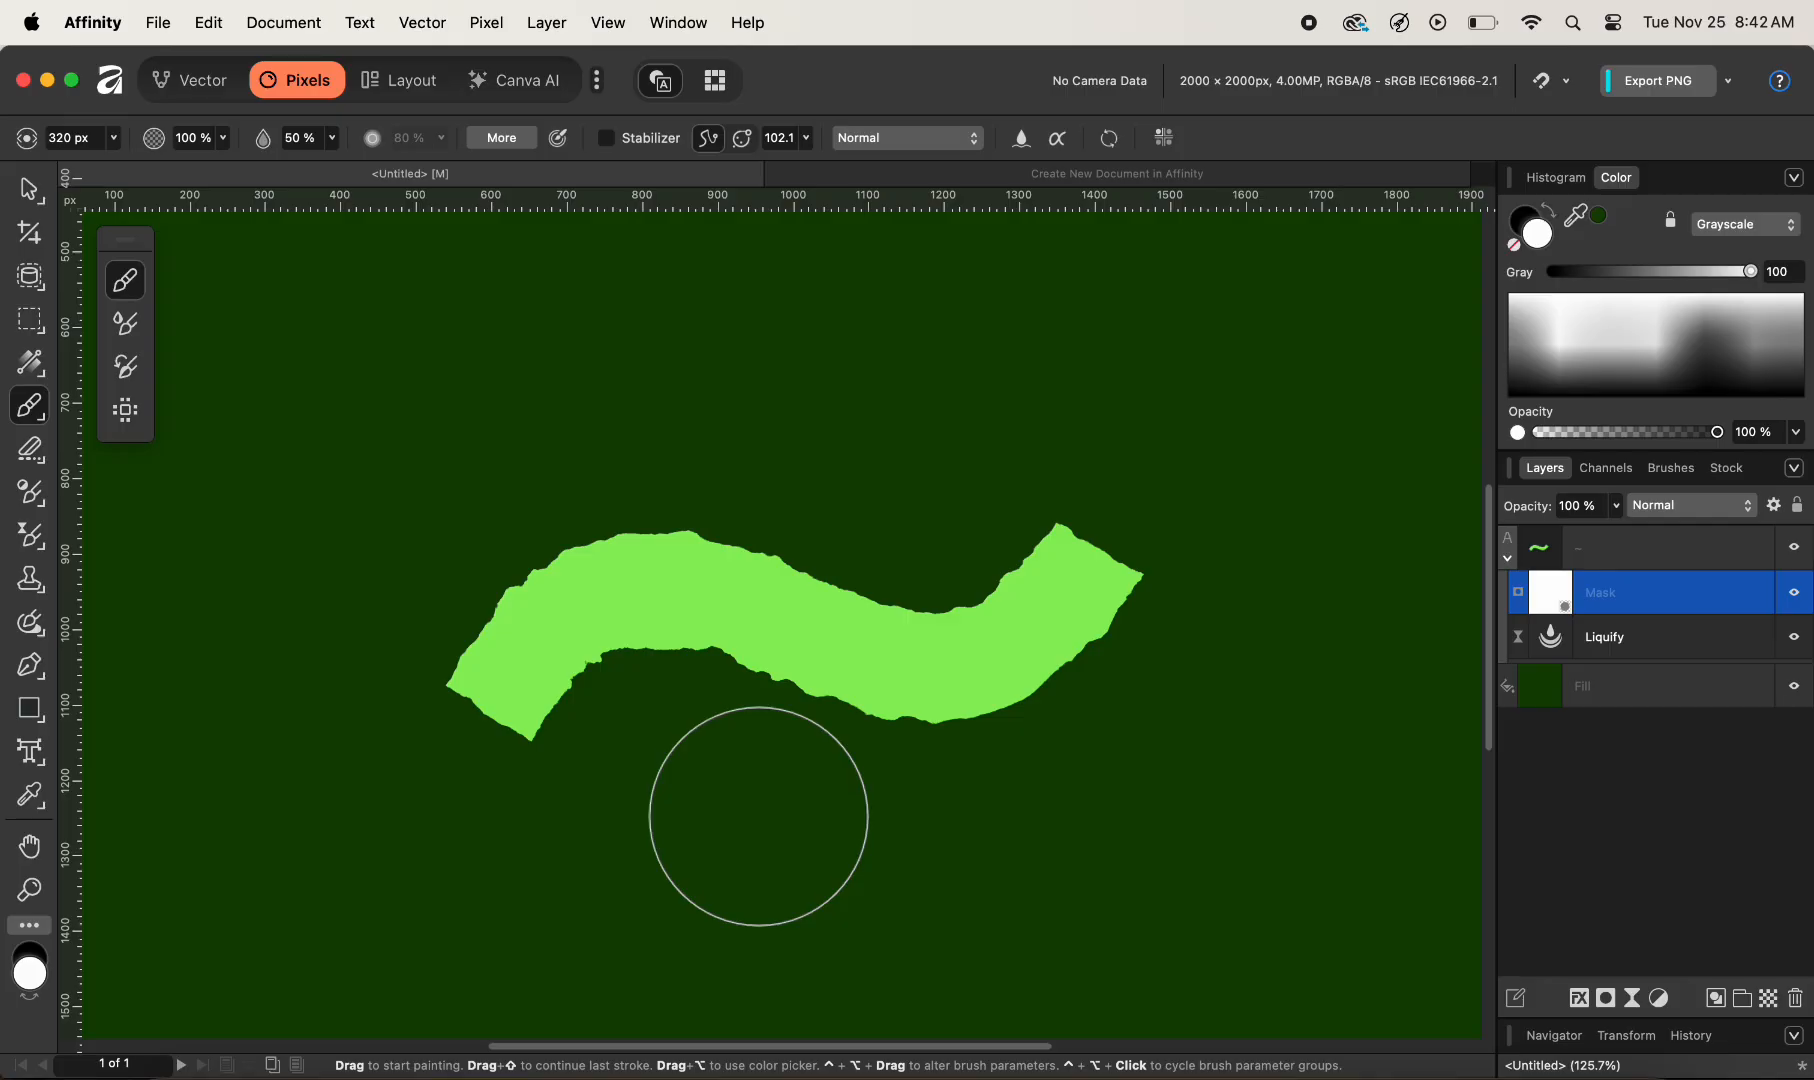
{"action": "key", "text": "x"}
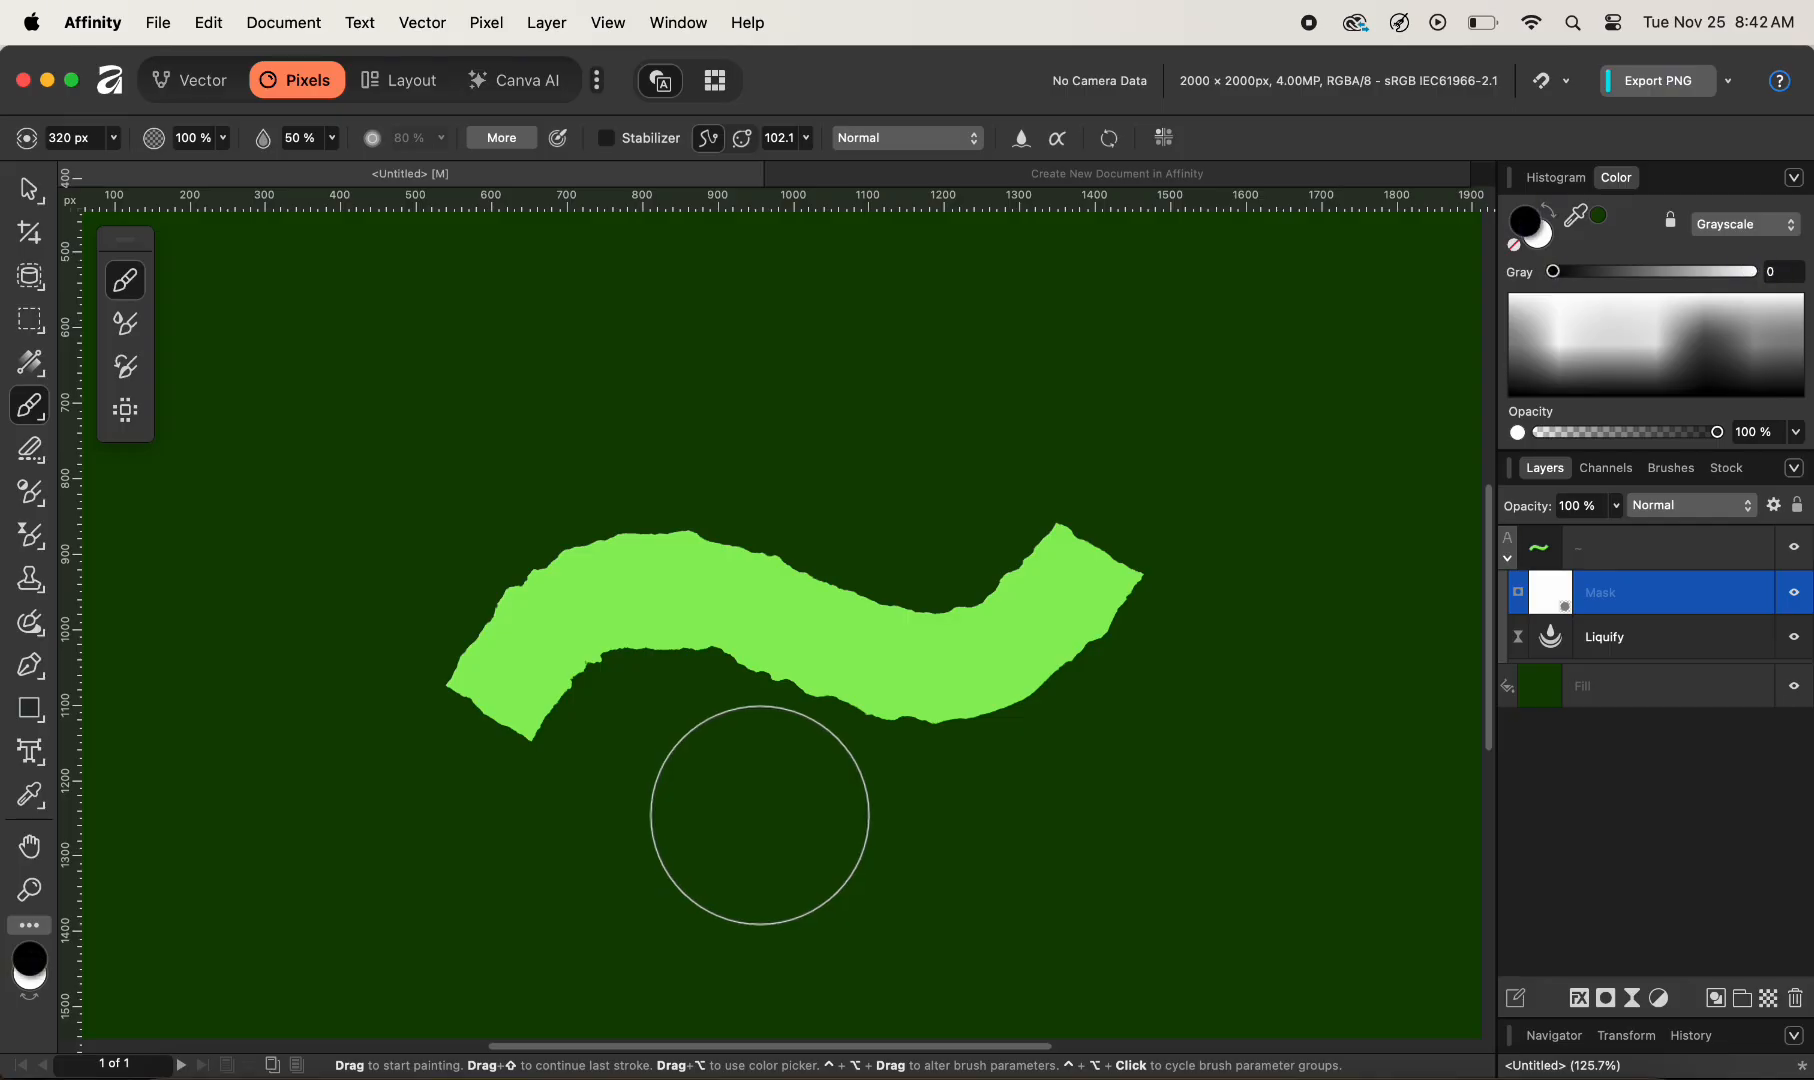
- Try painting black grunge texture across the wave shape on the mask at 50% flow and undo it
{"action": "mouse_move", "coordinate": [769, 785]}
{"action": "left_mouse_down"}
{"action": "mouse_move", "coordinate": [824, 627]}
{"action": "mouse_move", "coordinate": [825, 644]}
{"action": "mouse_move", "coordinate": [854, 641]}
{"action": "mouse_move", "coordinate": [736, 600]}
{"action": "mouse_move", "coordinate": [630, 625]}
{"action": "mouse_move", "coordinate": [1044, 642]}
{"action": "mouse_move", "coordinate": [1093, 575]}
{"action": "mouse_move", "coordinate": [1019, 694]}
{"action": "mouse_move", "coordinate": [877, 803]}
{"action": "mouse_move", "coordinate": [551, 799]}
{"action": "mouse_move", "coordinate": [486, 745]}
{"action": "left_mouse_up"}
{"action": "mouse_move", "coordinate": [828, 719]}
{"action": "left_mouse_down"}
{"action": "mouse_move", "coordinate": [864, 707]}
{"action": "mouse_move", "coordinate": [793, 636]}
{"action": "mouse_move", "coordinate": [1025, 676]}
{"action": "mouse_move", "coordinate": [1055, 648]}
{"action": "mouse_move", "coordinate": [1025, 607]}
{"action": "mouse_move", "coordinate": [803, 589]}
{"action": "mouse_move", "coordinate": [814, 660]}
{"action": "mouse_move", "coordinate": [901, 655]}
{"action": "left_mouse_up"}
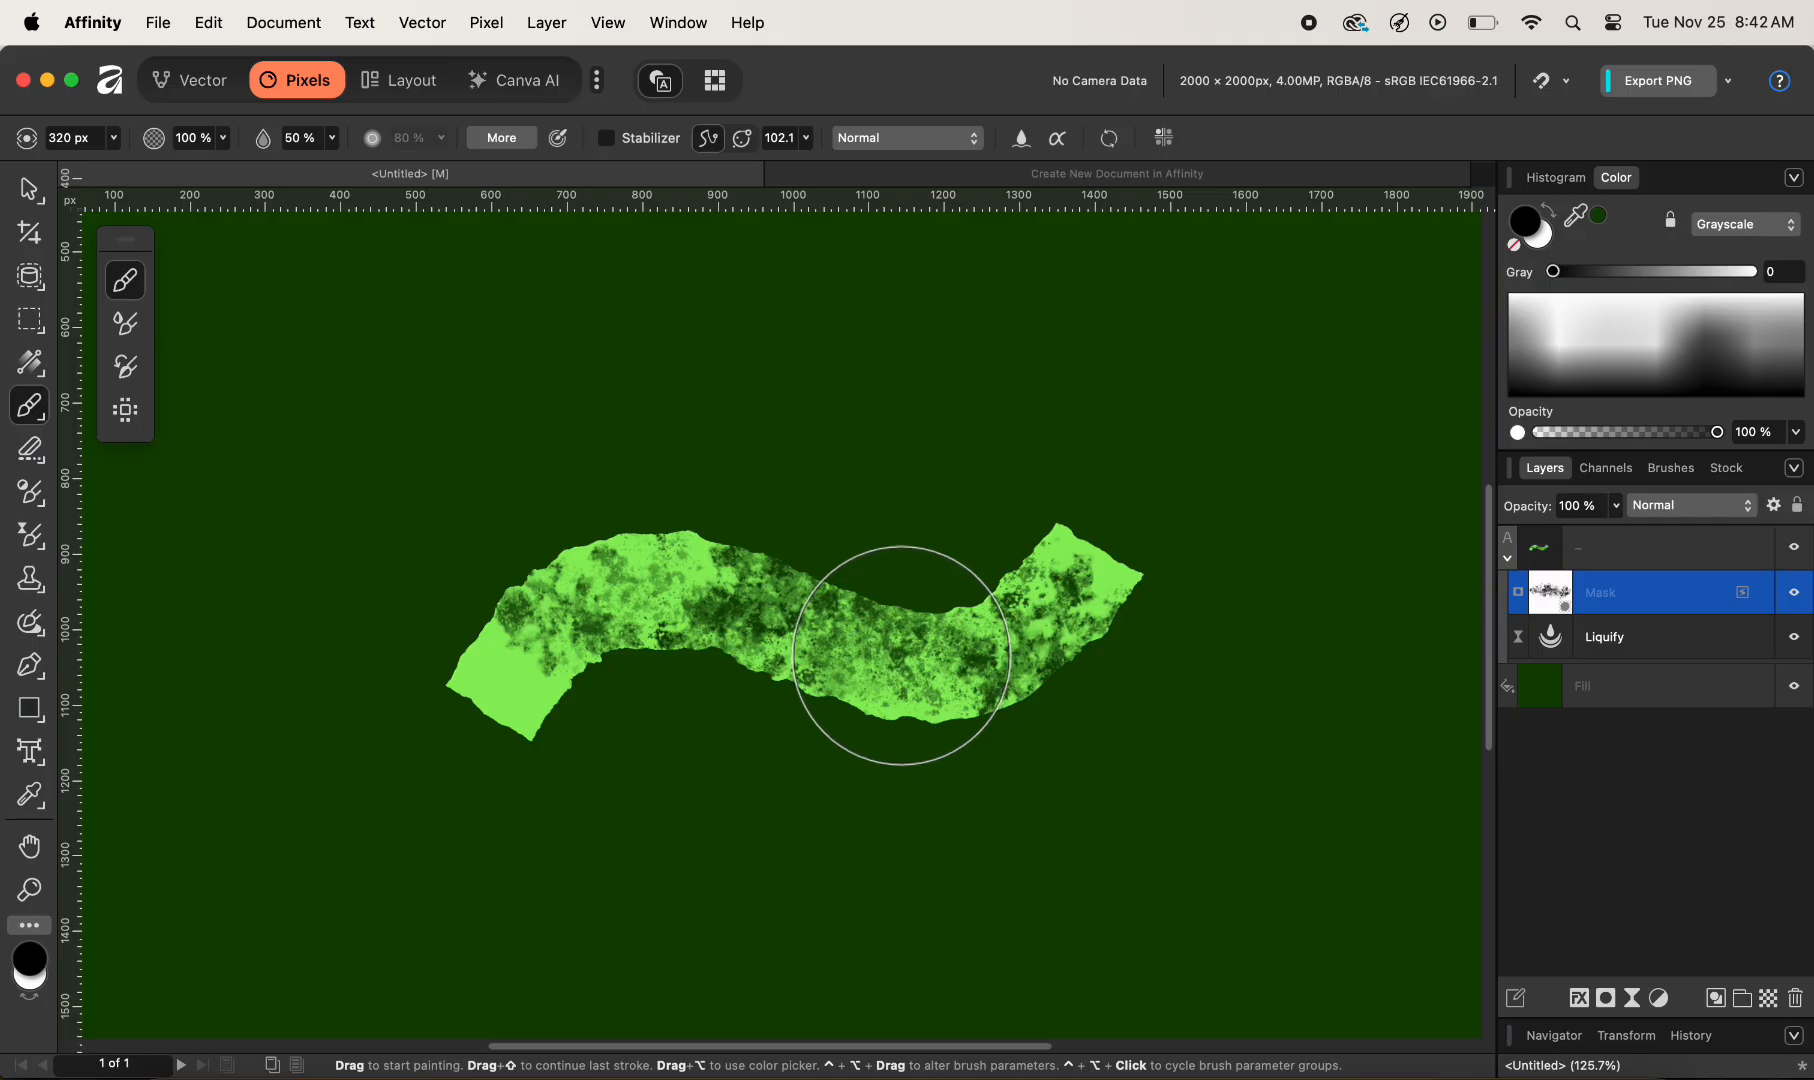
{"action": "key", "text": "super+z"}
{"action": "left_click", "coordinate": [901, 655]}
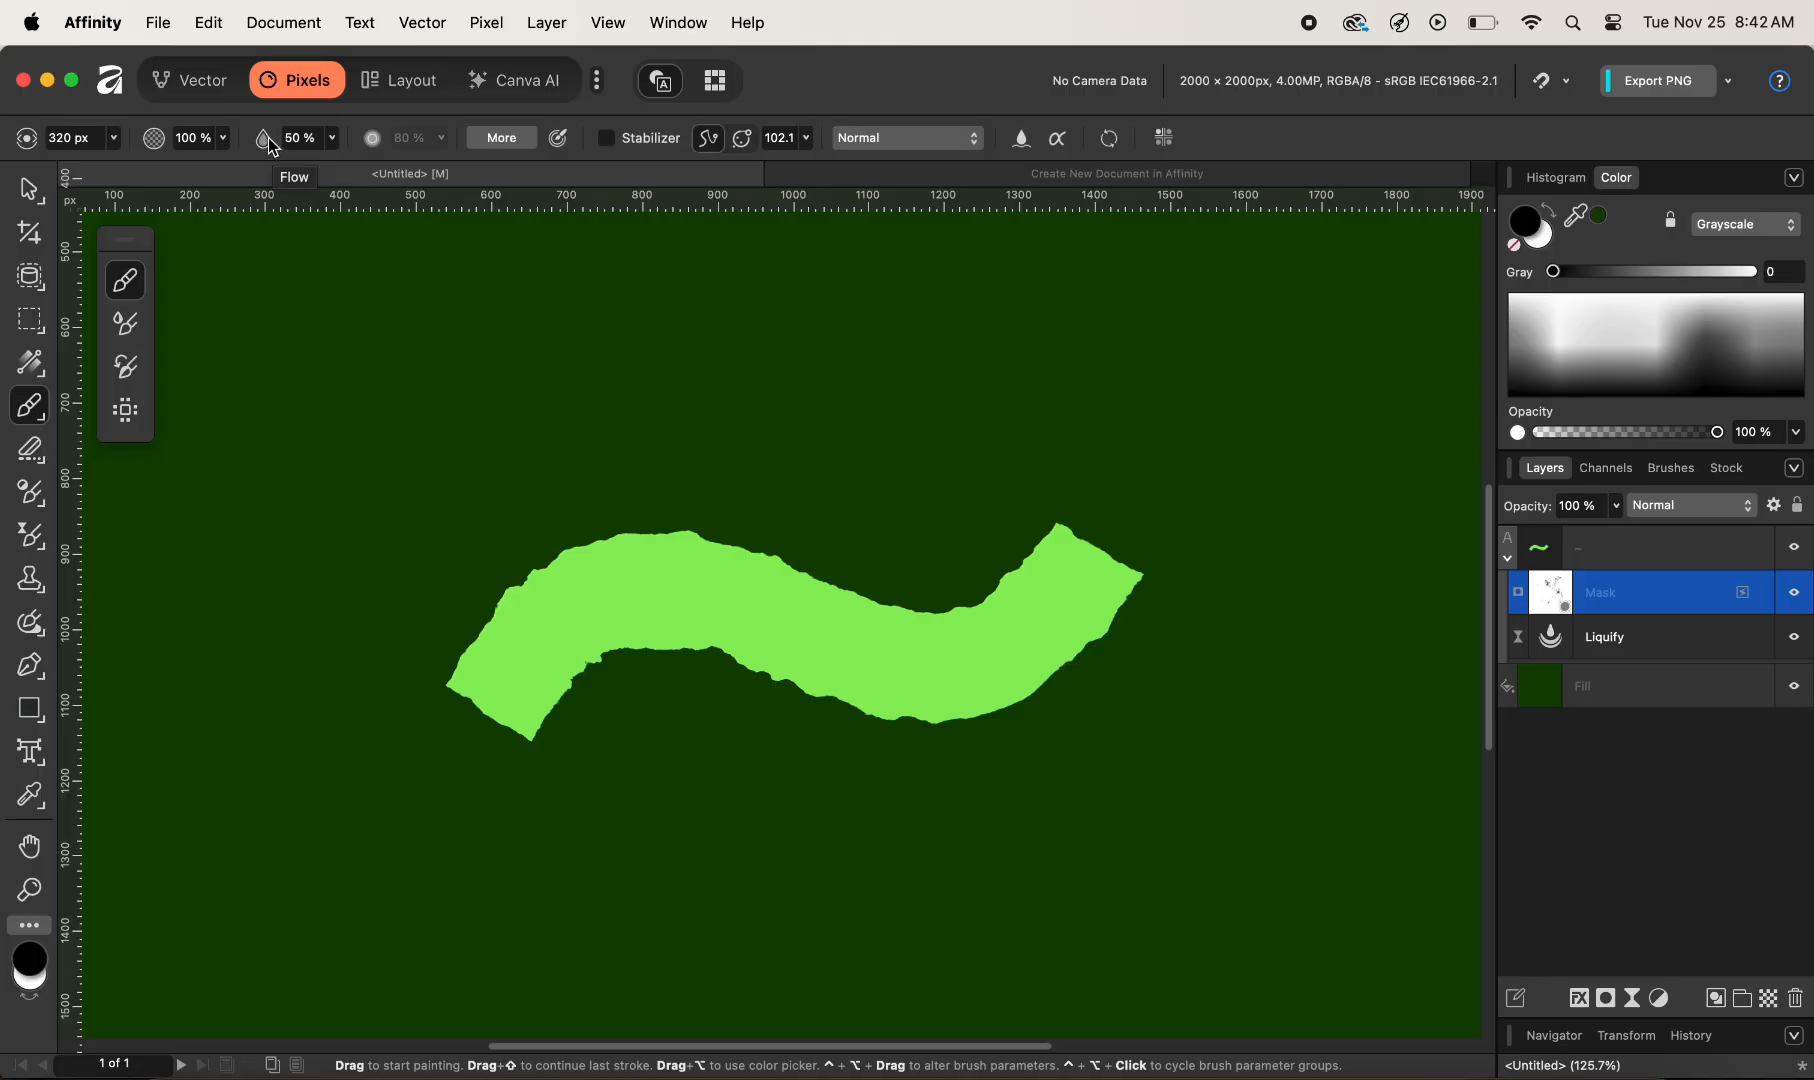
- Paint grunge texture over the wave shape on the mask at 12% flow, adding another pass at 32% flow
{"action": "left_click_drag", "start_coordinate": [268, 137], "coordinate": [222, 143]}
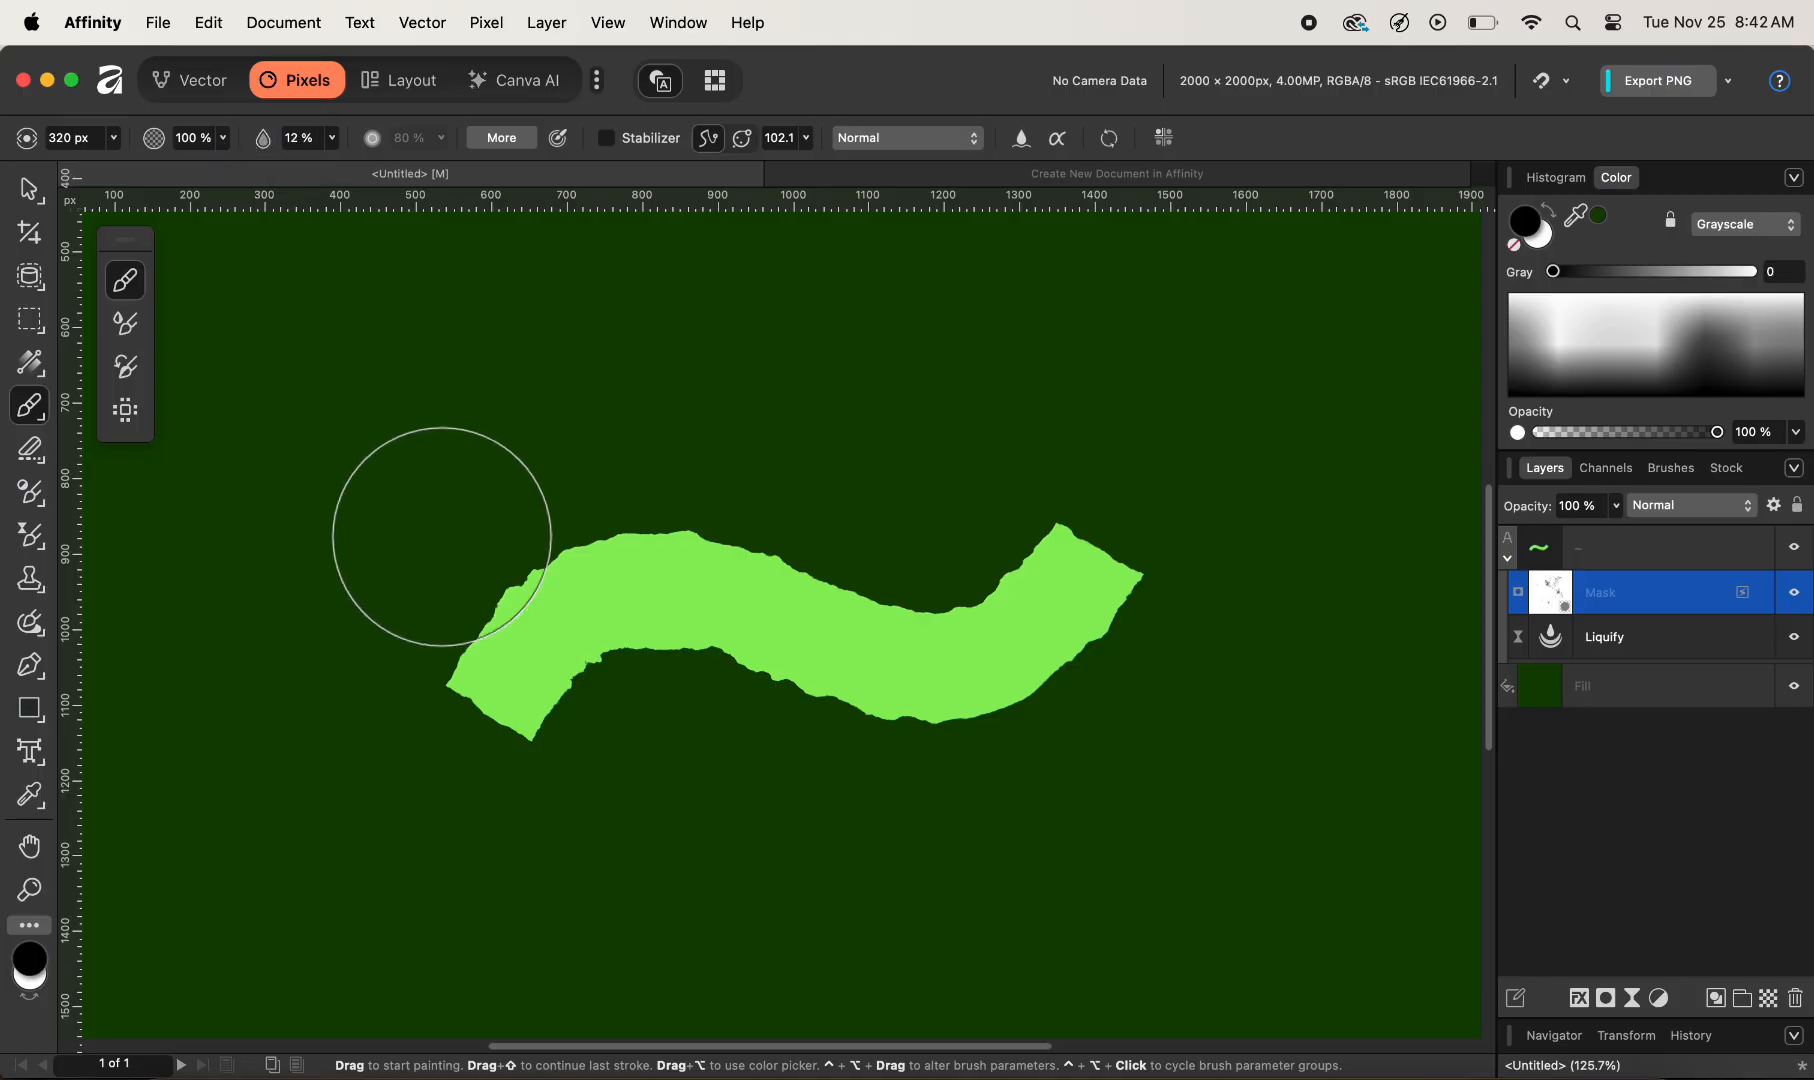
{"action": "mouse_move", "coordinate": [526, 656]}
{"action": "left_mouse_down"}
{"action": "mouse_move", "coordinate": [602, 601]}
{"action": "mouse_move", "coordinate": [690, 599]}
{"action": "mouse_move", "coordinate": [914, 683]}
{"action": "mouse_move", "coordinate": [1022, 673]}
{"action": "mouse_move", "coordinate": [1089, 629]}
{"action": "mouse_move", "coordinate": [1097, 550]}
{"action": "mouse_move", "coordinate": [1067, 633]}
{"action": "mouse_move", "coordinate": [1001, 656]}
{"action": "mouse_move", "coordinate": [854, 653]}
{"action": "mouse_move", "coordinate": [508, 554]}
{"action": "mouse_move", "coordinate": [512, 583]}
{"action": "mouse_move", "coordinate": [572, 619]}
{"action": "mouse_move", "coordinate": [850, 660]}
{"action": "left_mouse_up"}
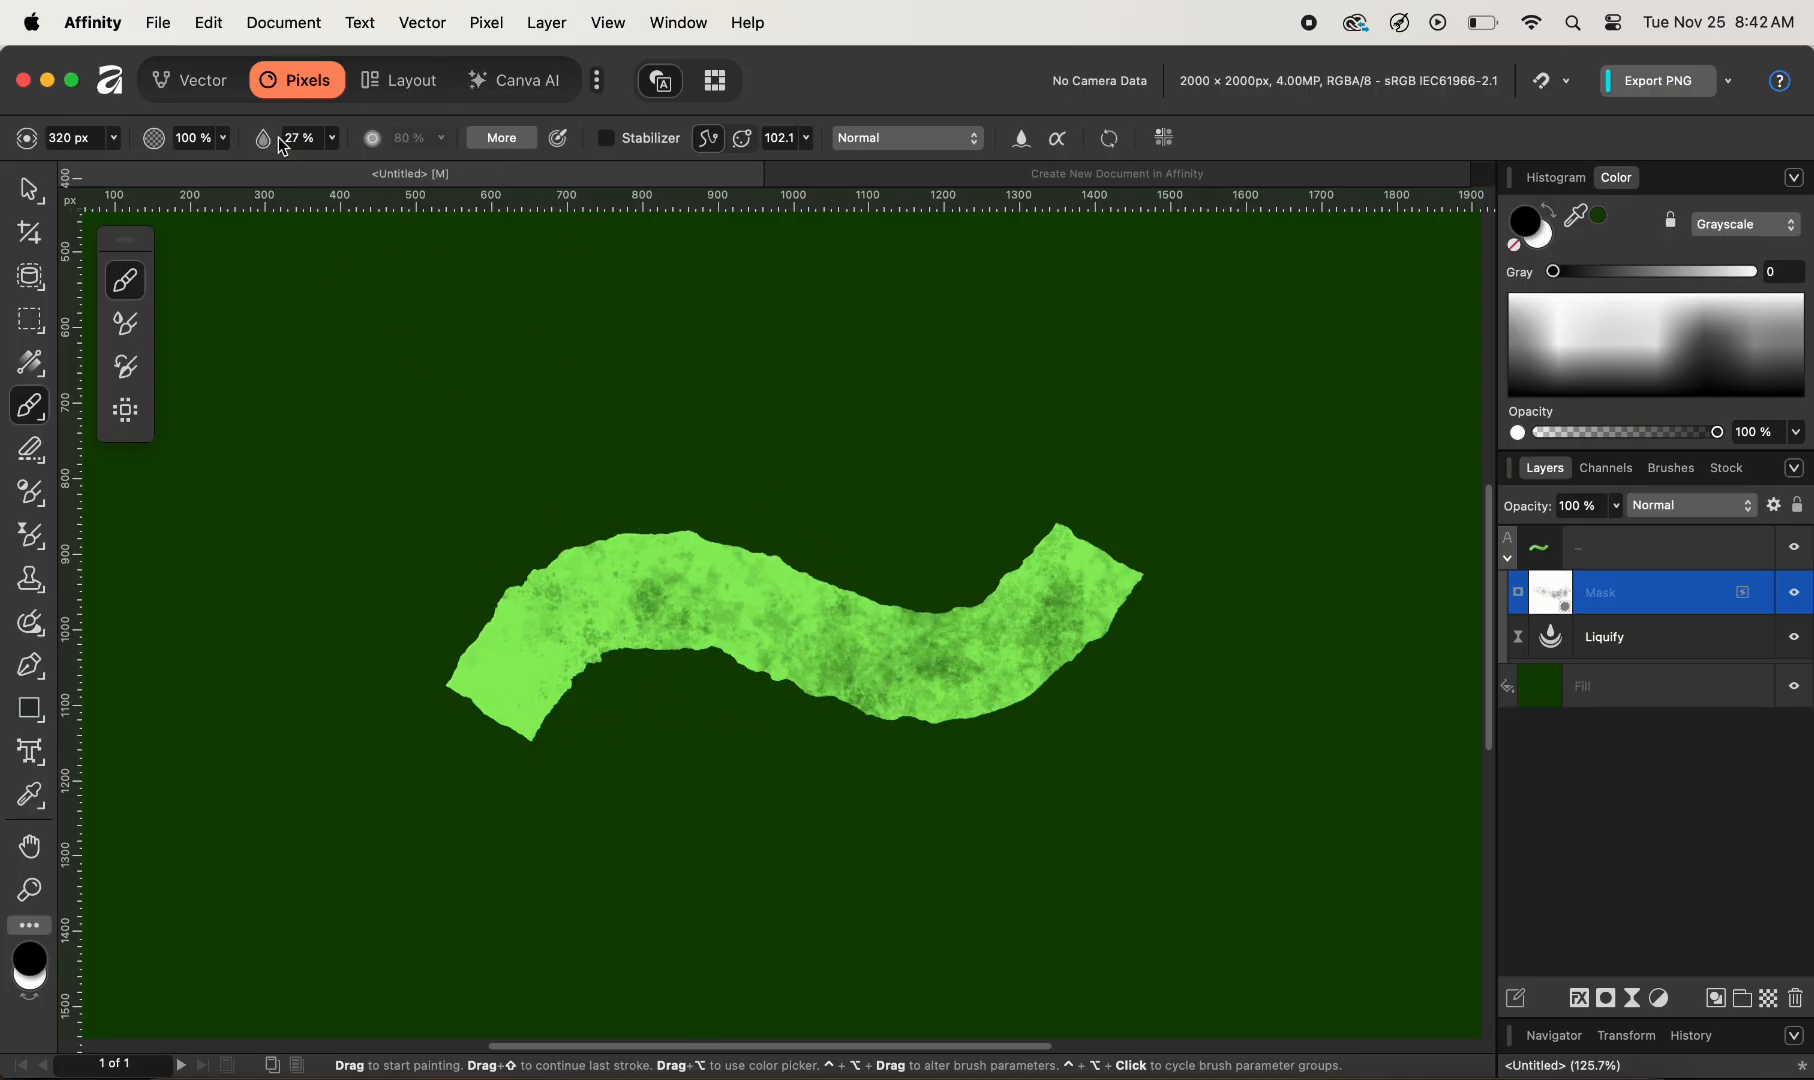
{"action": "left_click_drag", "start_coordinate": [272, 137], "coordinate": [285, 148]}
{"action": "mouse_move", "coordinate": [575, 628]}
{"action": "left_mouse_down"}
{"action": "mouse_move", "coordinate": [782, 631]}
{"action": "mouse_move", "coordinate": [918, 730]}
{"action": "mouse_move", "coordinate": [893, 701]}
{"action": "mouse_move", "coordinate": [805, 696]}
{"action": "mouse_move", "coordinate": [1103, 635]}
{"action": "mouse_move", "coordinate": [1023, 618]}
{"action": "mouse_move", "coordinate": [940, 658]}
{"action": "mouse_move", "coordinate": [672, 619]}
{"action": "mouse_move", "coordinate": [562, 647]}
{"action": "mouse_move", "coordinate": [532, 676]}
{"action": "mouse_move", "coordinate": [938, 868]}
{"action": "mouse_move", "coordinate": [1159, 630]}
{"action": "mouse_move", "coordinate": [1089, 599]}
{"action": "mouse_move", "coordinate": [751, 596]}
{"action": "mouse_move", "coordinate": [872, 770]}
{"action": "mouse_move", "coordinate": [886, 891]}
{"action": "mouse_move", "coordinate": [587, 648]}
{"action": "left_mouse_up"}
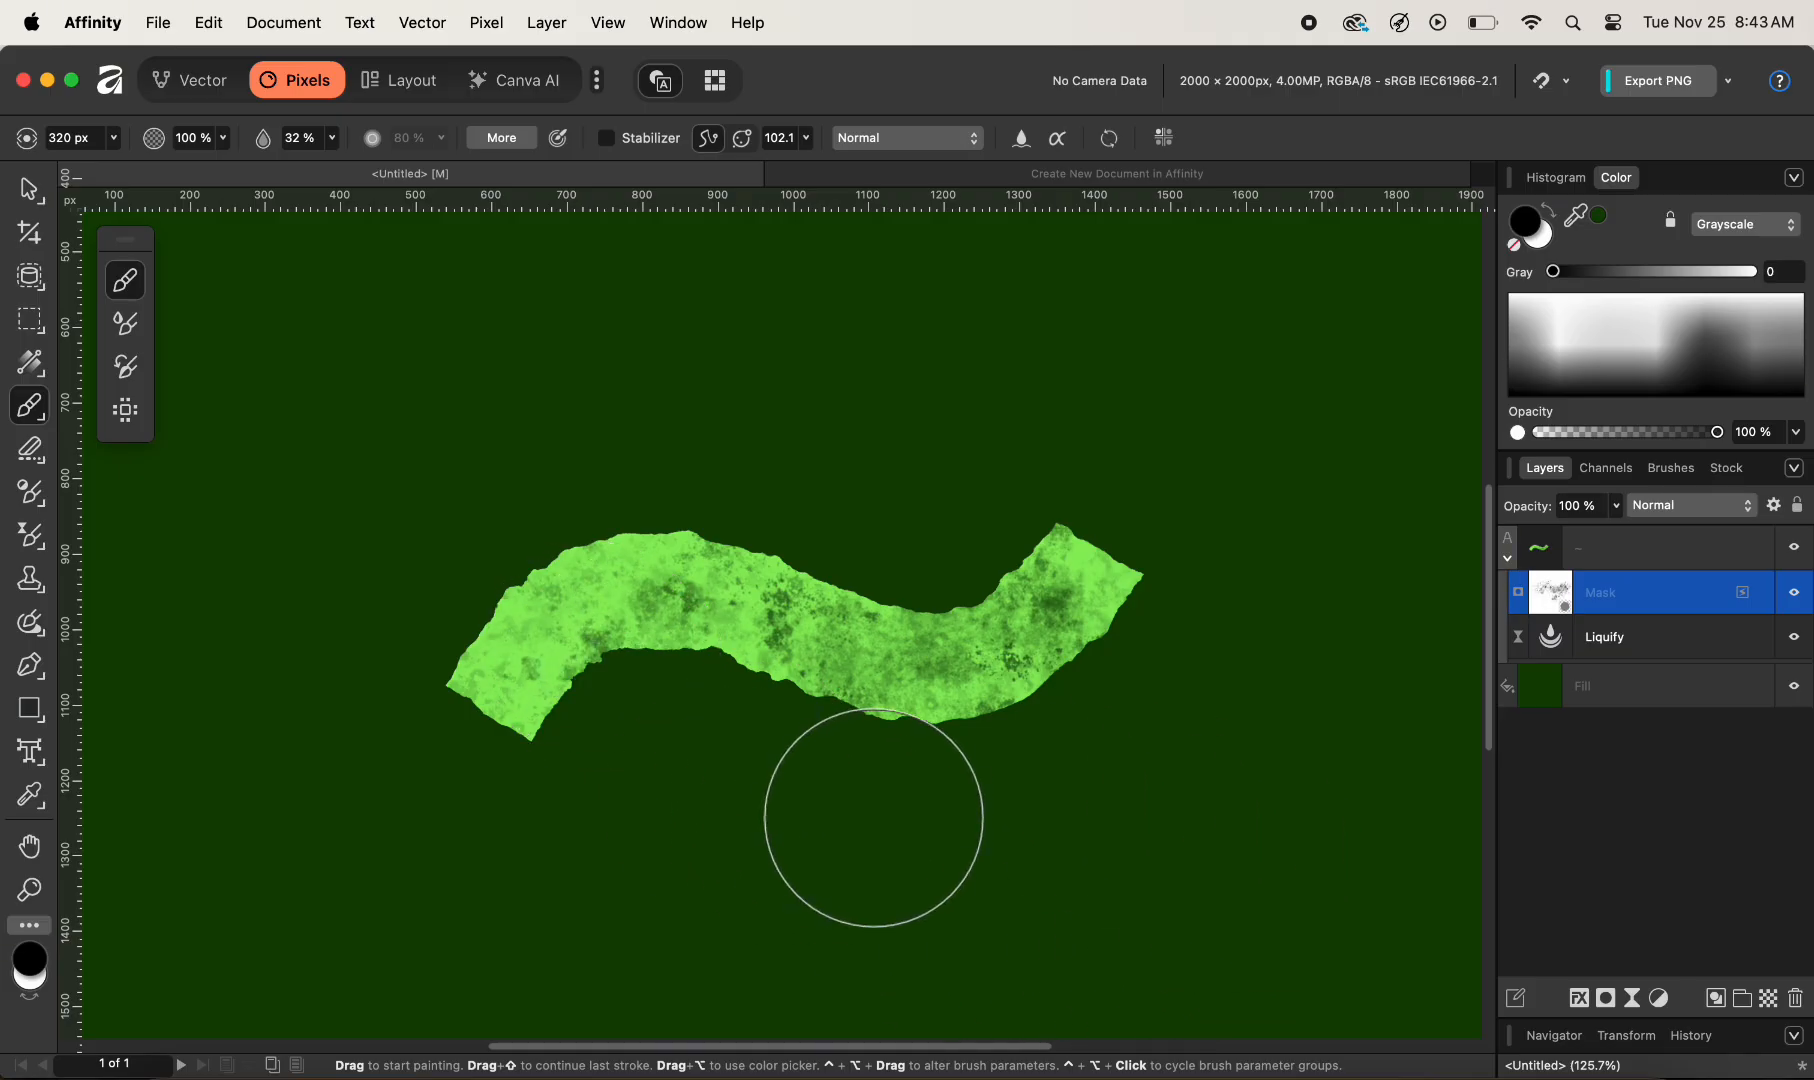
- Dab more grunge texture onto the mask over the middle of the wave shape
{"action": "scroll", "coordinate": [873, 817], "scroll_direction": "up", "scroll_amount": 5}
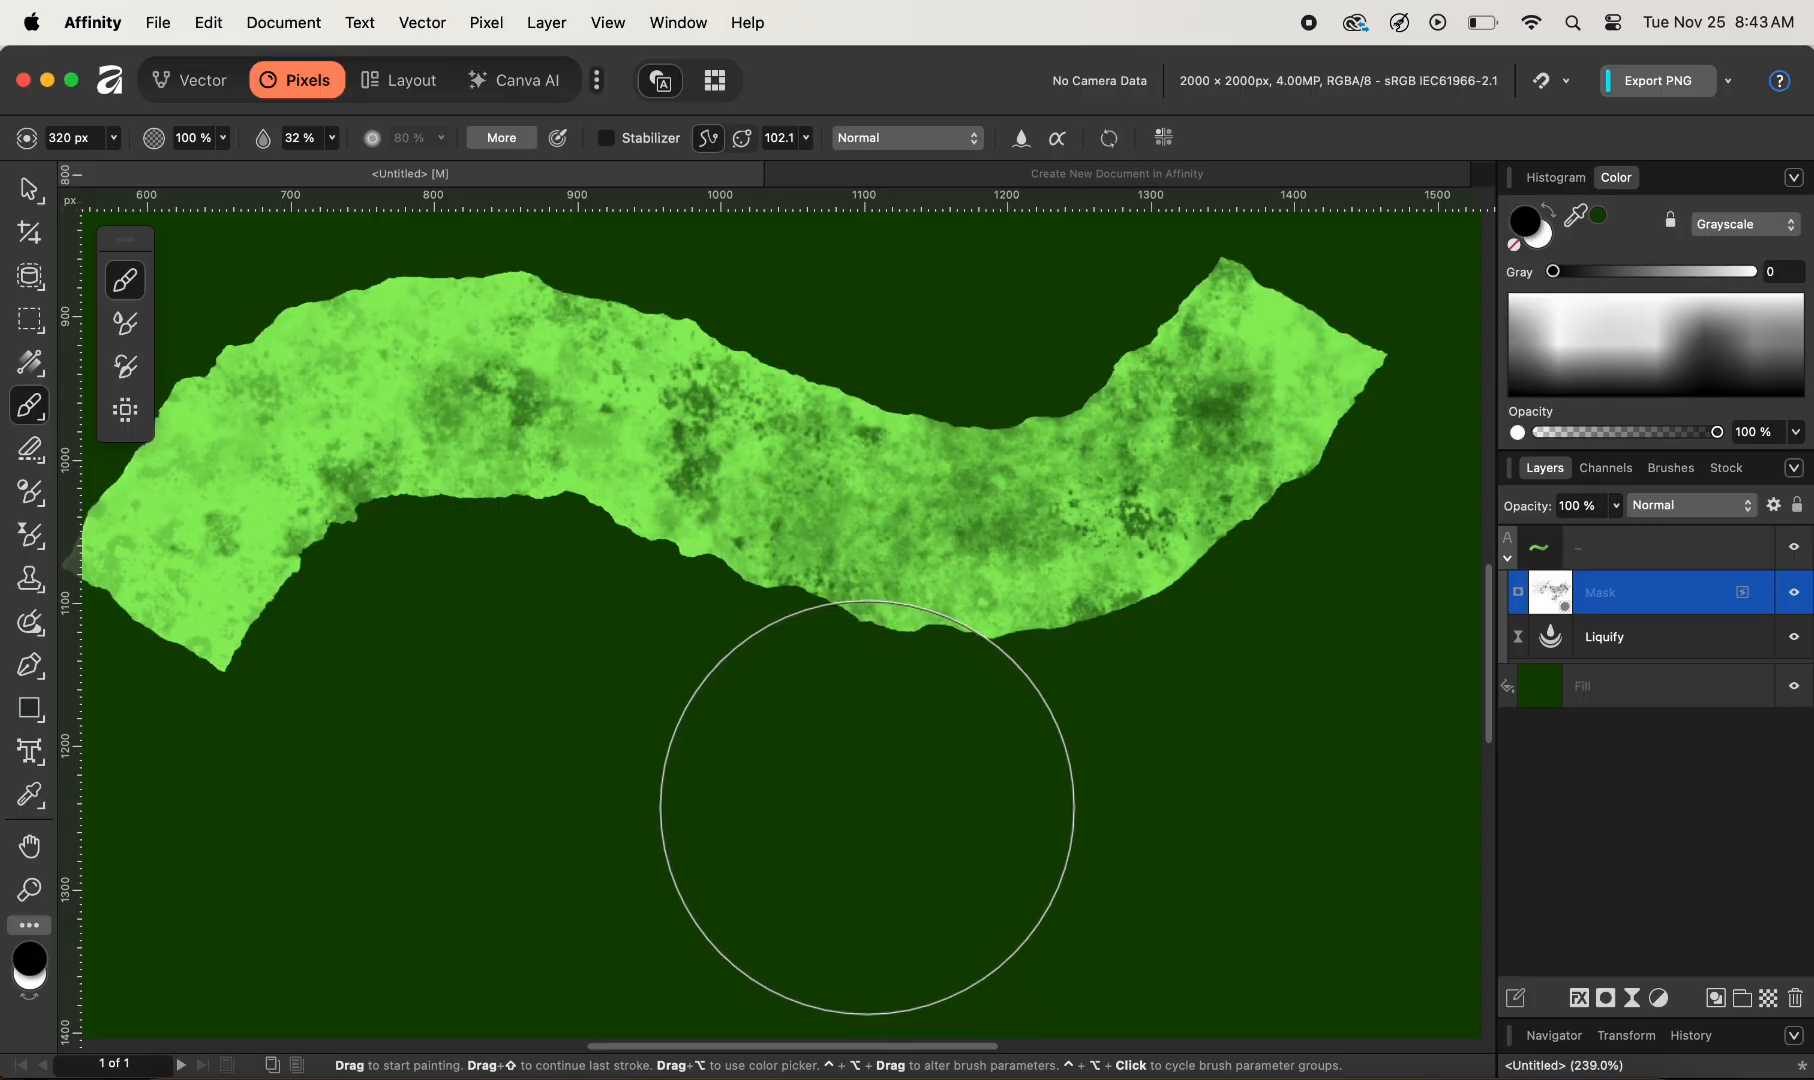
{"action": "scroll", "coordinate": [818, 796], "scroll_direction": "up", "scroll_amount": 1}
{"action": "scroll", "coordinate": [818, 796], "scroll_direction": "left", "scroll_amount": 1}
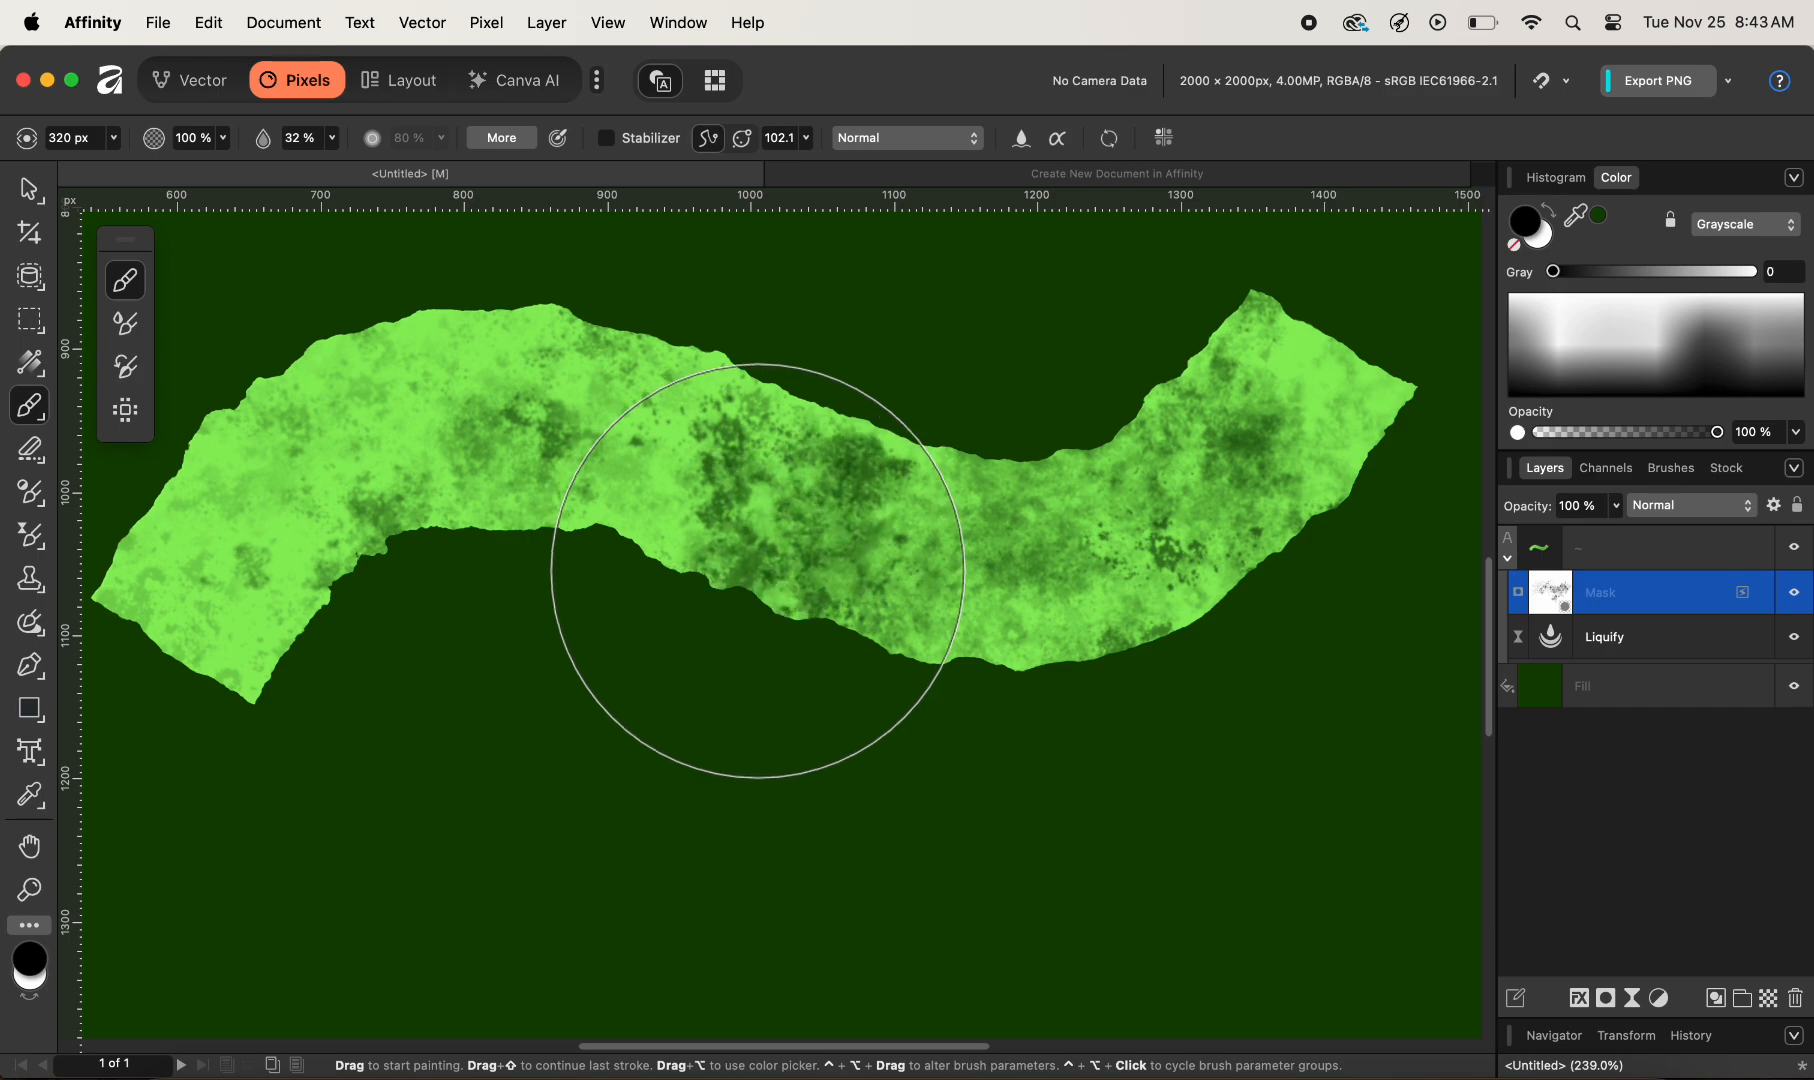
{"action": "left_click", "coordinate": [757, 570]}
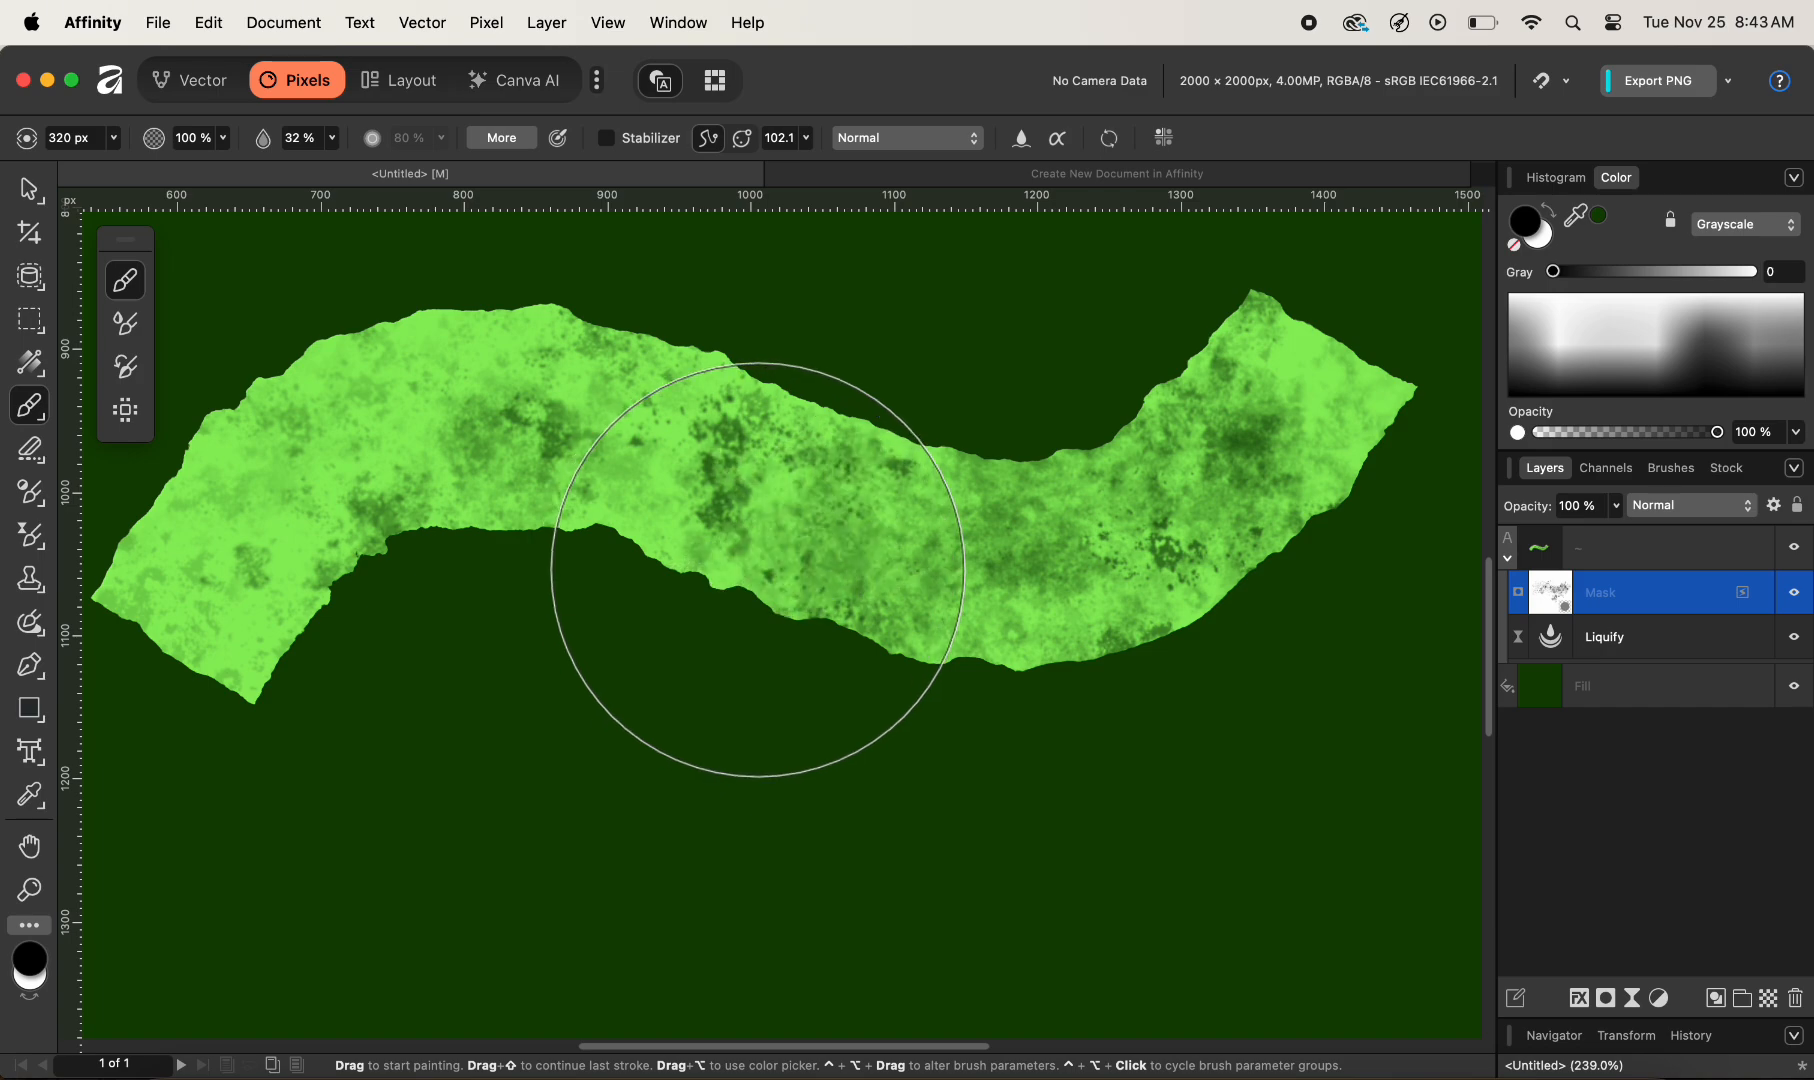
{"action": "mouse_move", "coordinate": [757, 570]}
{"action": "left_mouse_down"}
{"action": "mouse_move", "coordinate": [709, 547]}
{"action": "mouse_move", "coordinate": [850, 648]}
{"action": "mouse_move", "coordinate": [804, 603]}
{"action": "left_mouse_up"}
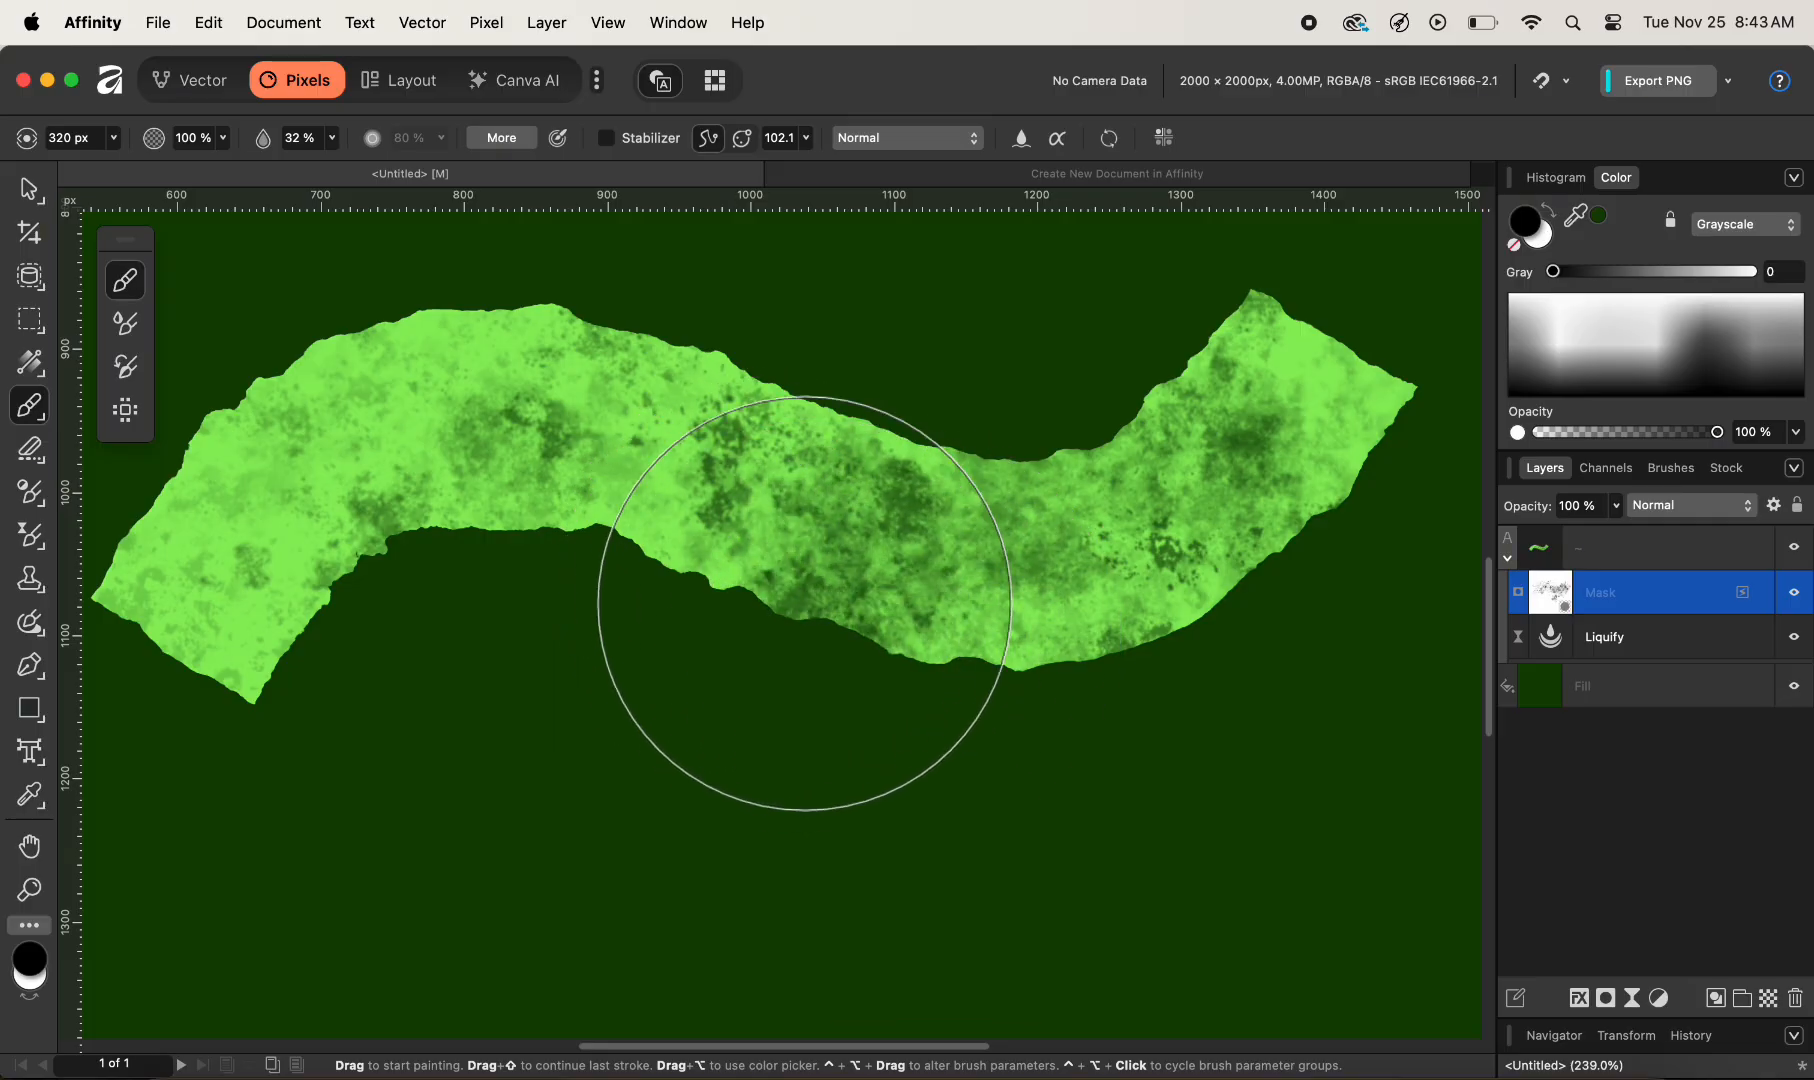
{"action": "scroll", "coordinate": [737, 587], "scroll_direction": "up", "scroll_amount": 2}
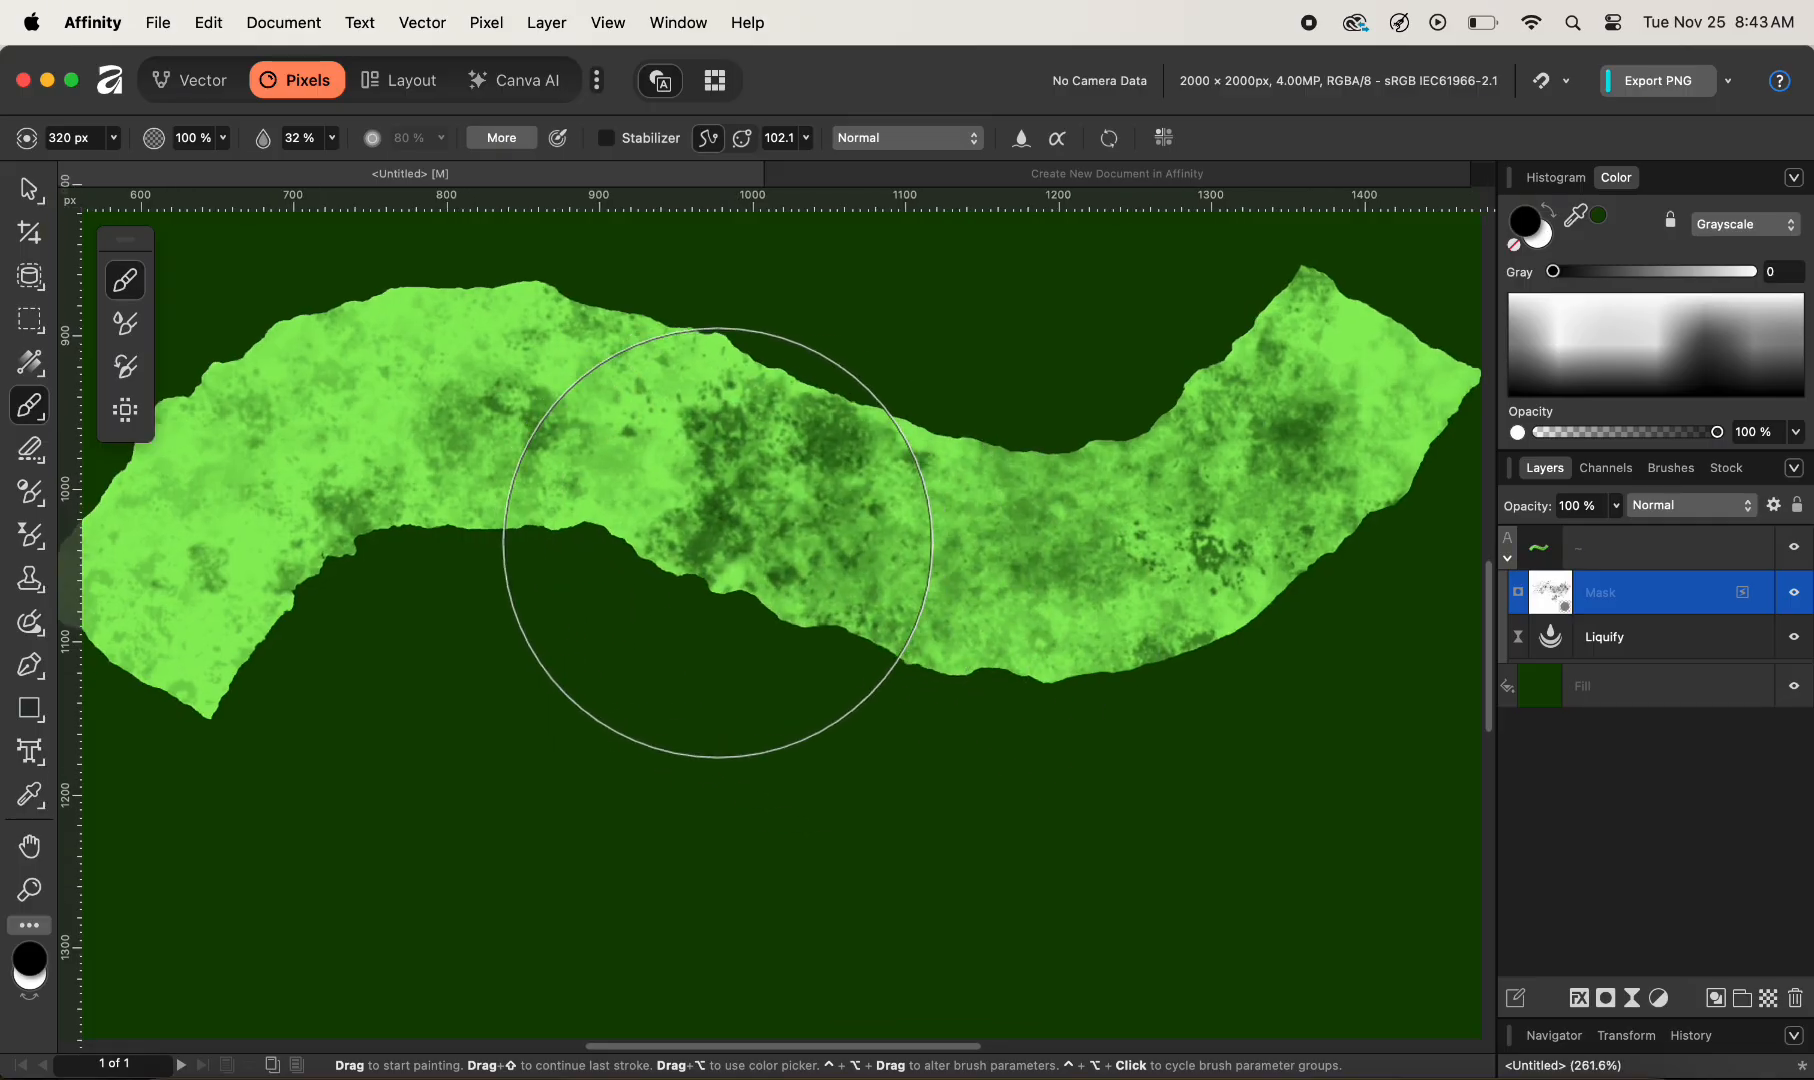
{"action": "scroll", "coordinate": [718, 543], "scroll_direction": "up", "scroll_amount": 2}
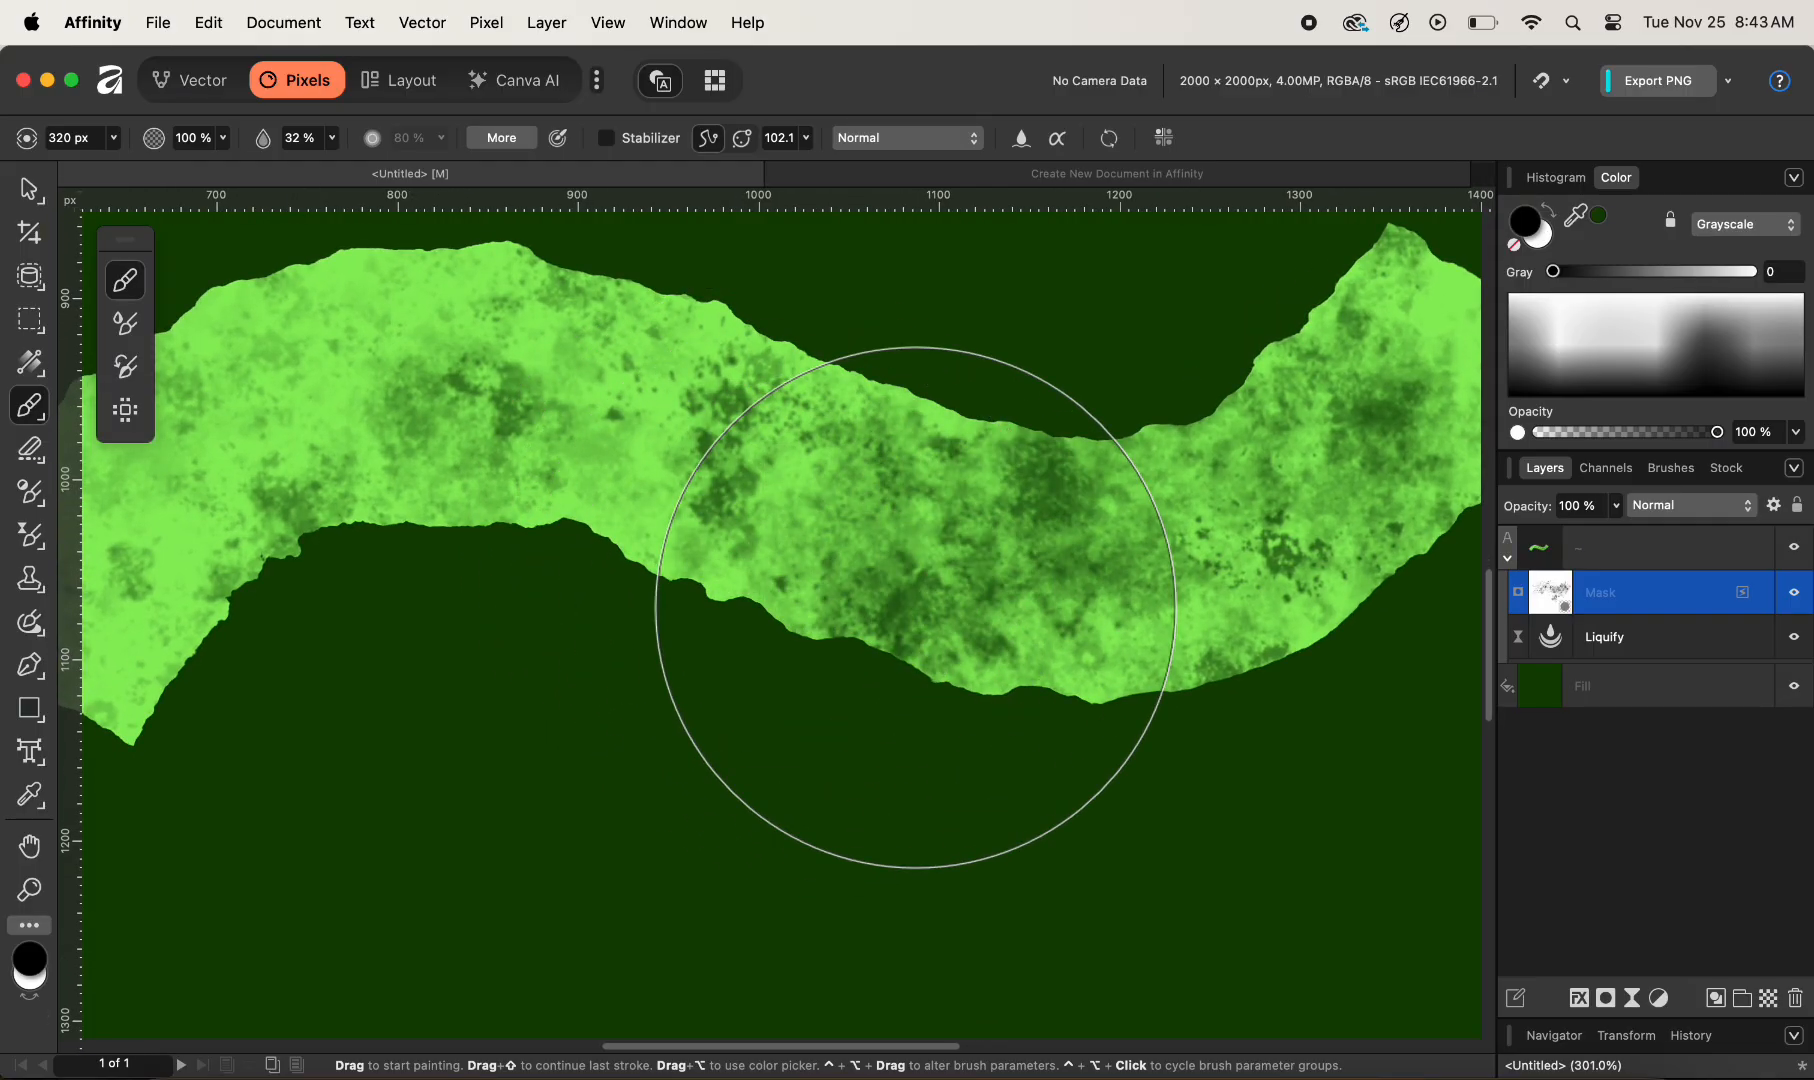
{"action": "scroll", "coordinate": [928, 660], "scroll_direction": "down", "scroll_amount": 6}
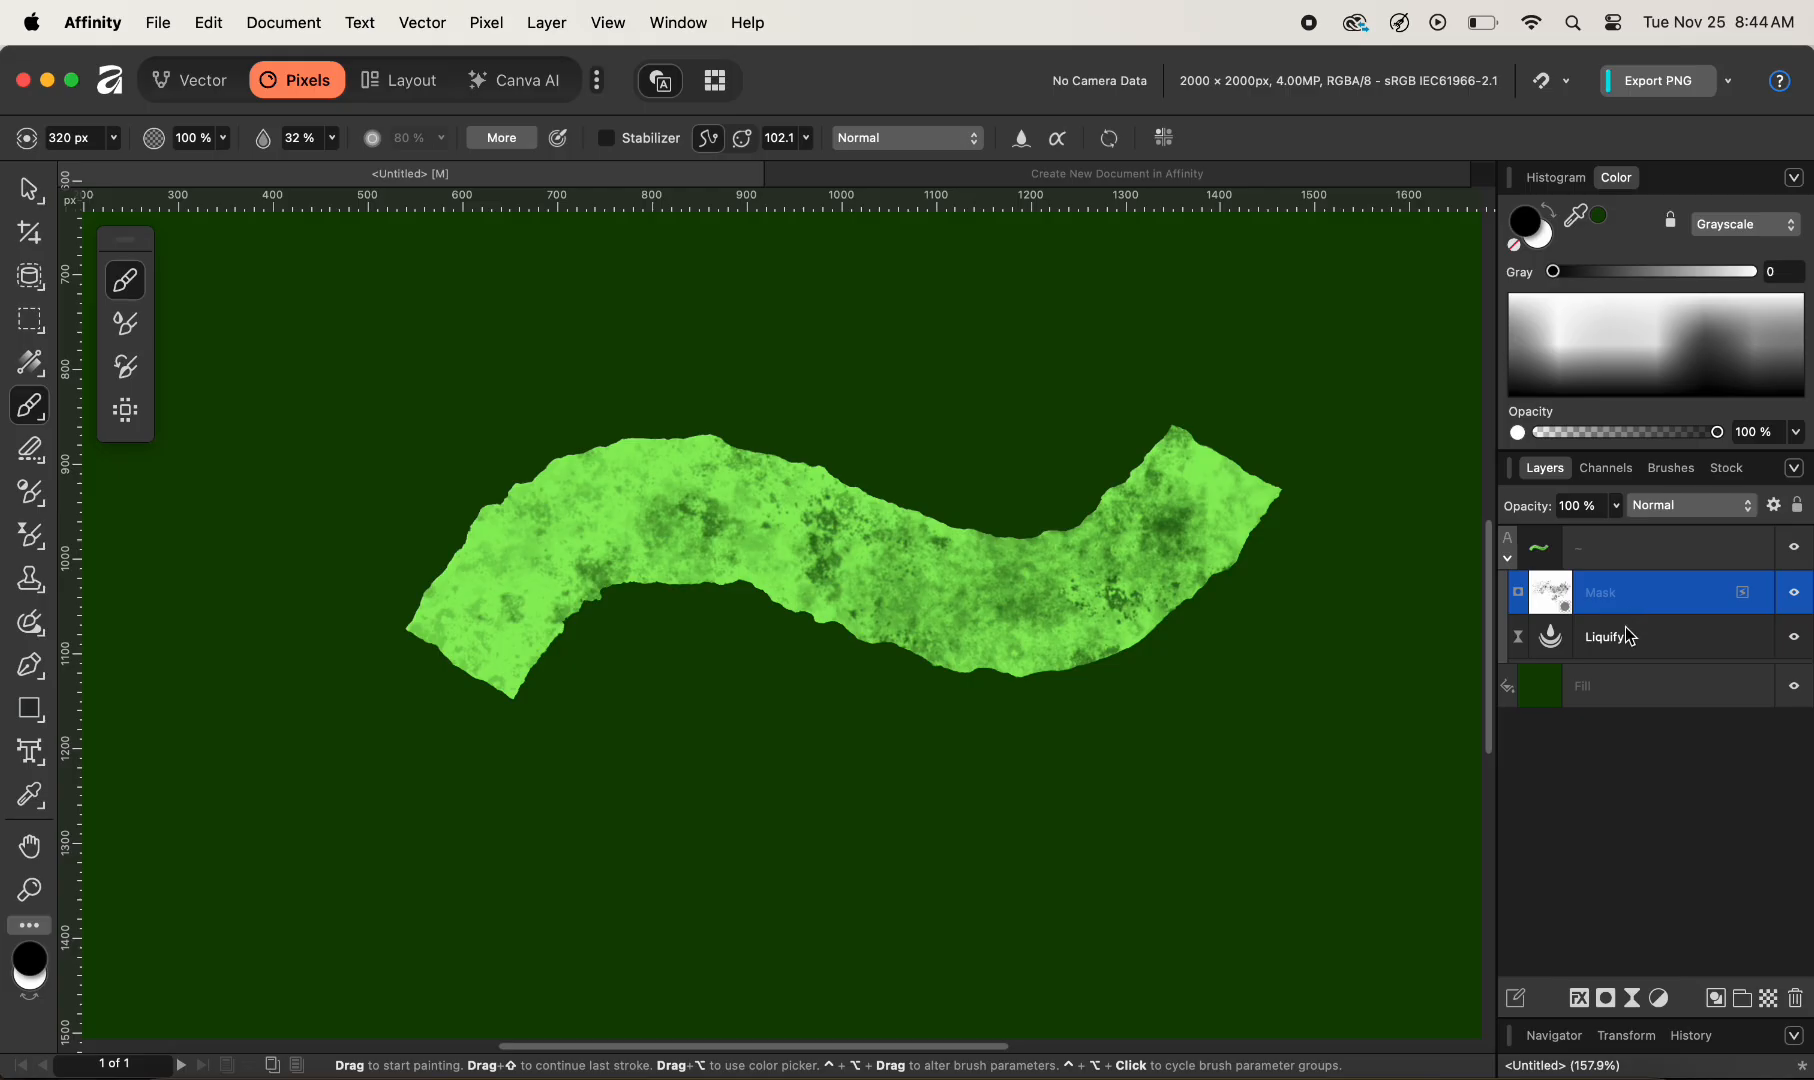
- Add a live Unsharp Mask filter with a 5.3 px radius and a factor of 1.332, adjusting its threshold slightly
{"action": "left_click", "coordinate": [1632, 1000]}
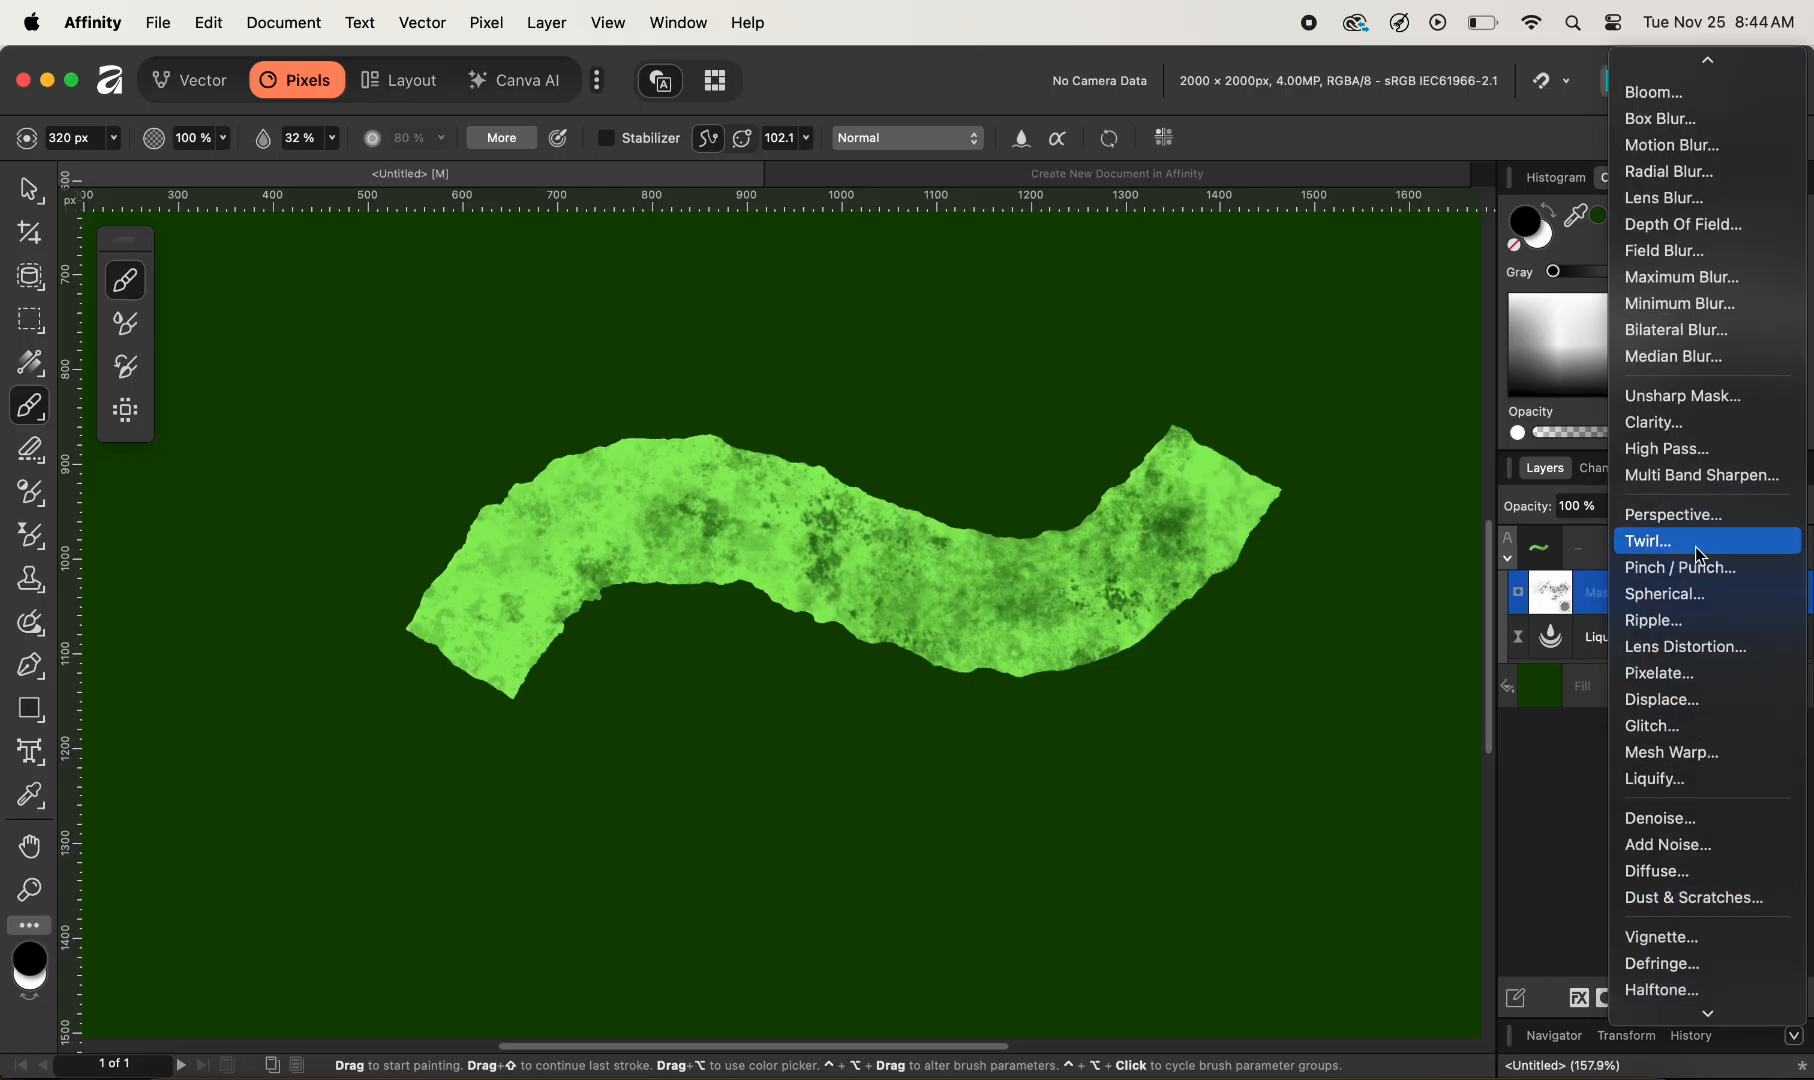
{"action": "left_click", "coordinate": [1692, 400]}
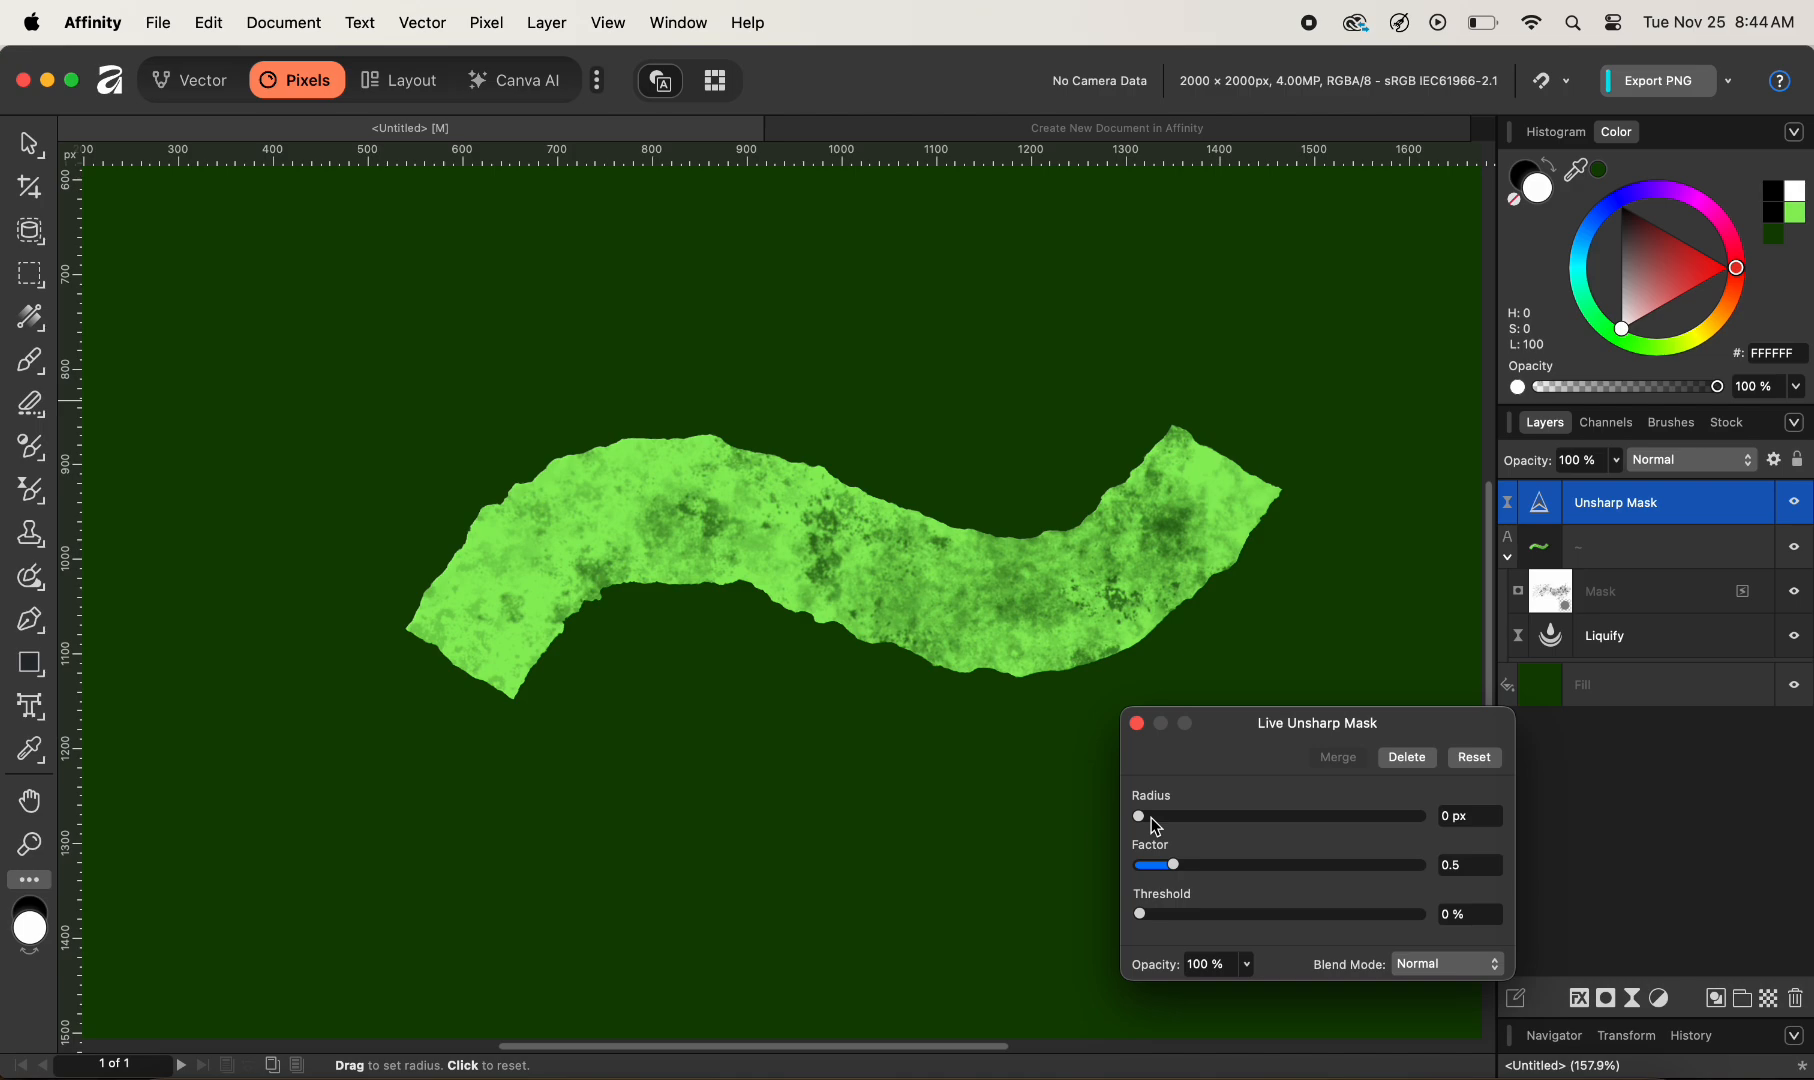
{"action": "left_click_drag", "start_coordinate": [1153, 819], "coordinate": [1229, 862]}
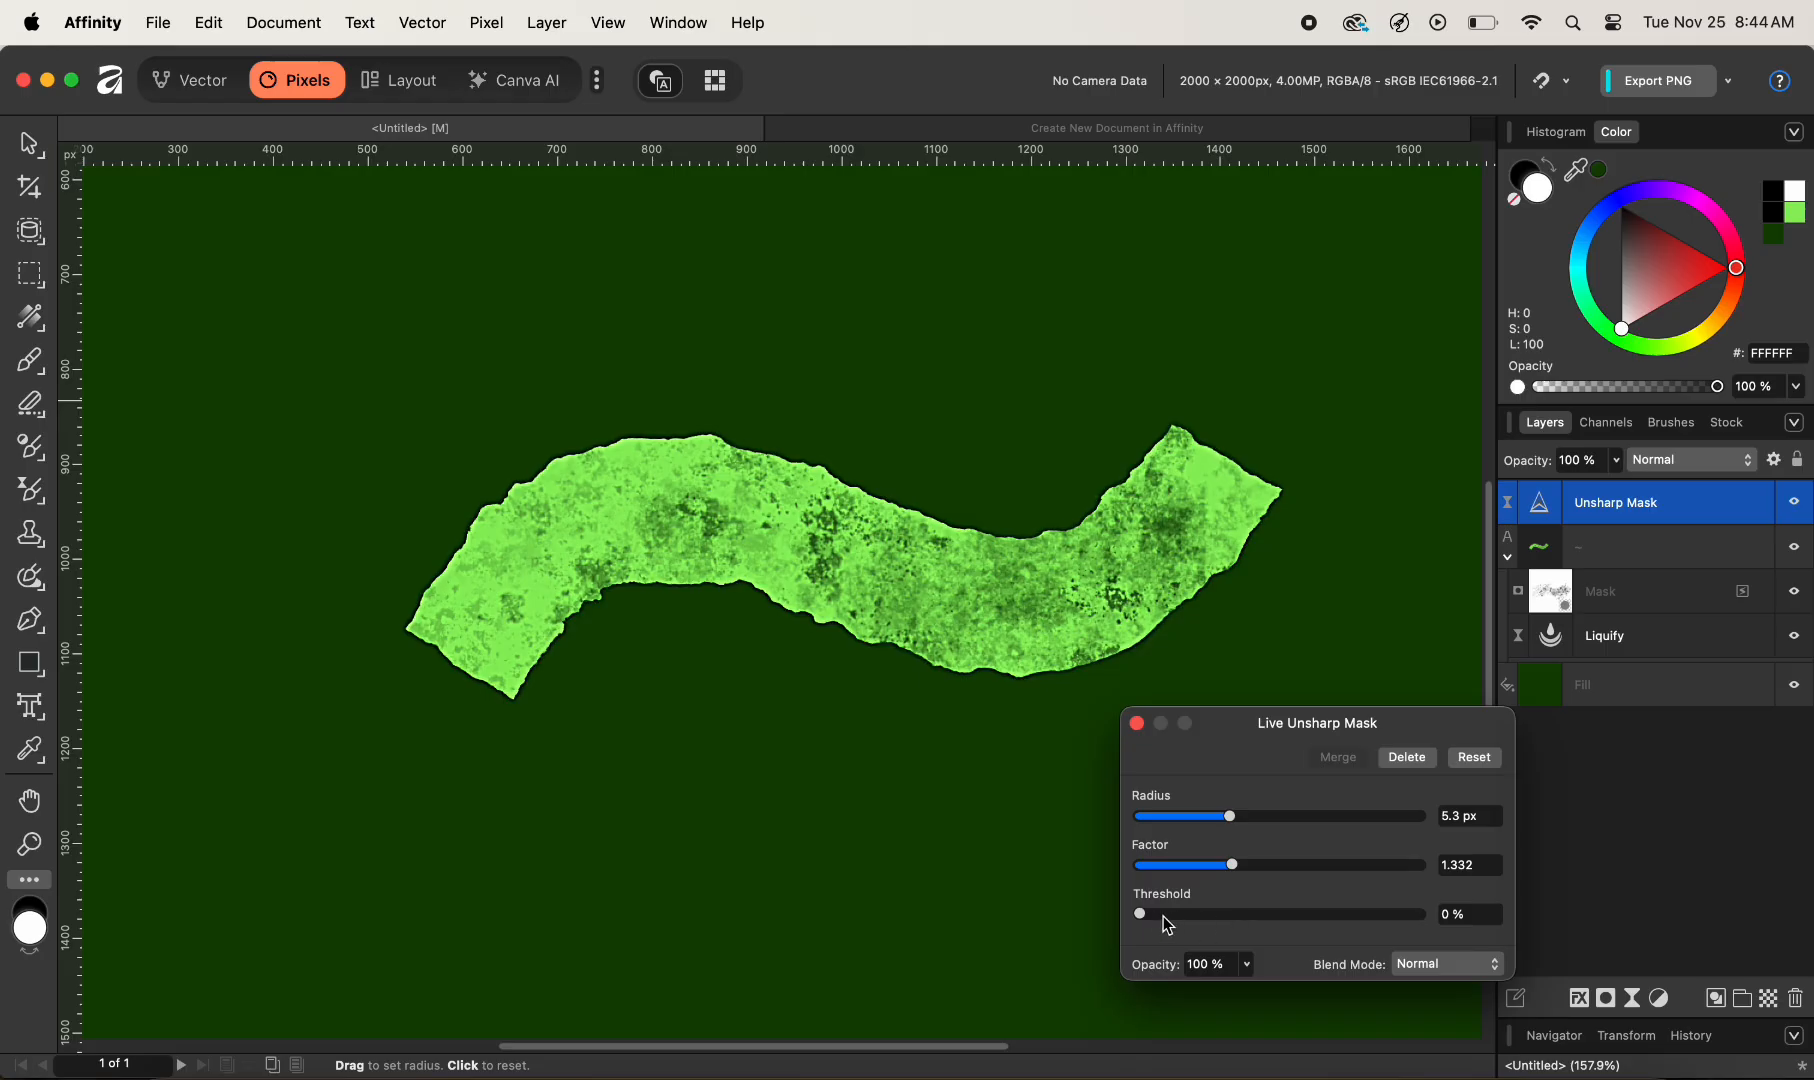
{"action": "mouse_move", "coordinate": [1144, 916]}
{"action": "left_mouse_down"}
{"action": "mouse_move", "coordinate": [1352, 918]}
{"action": "mouse_move", "coordinate": [1151, 915]}
{"action": "left_mouse_up"}
{"action": "left_click_drag", "start_coordinate": [1141, 913], "coordinate": [1155, 913]}
{"action": "key", "text": "b"}
{"action": "left_click", "coordinate": [1137, 729]}
- Nest the Unsharp Mask filter inside the wave shape's layer, above its mask, and fit the whole canvas in view
{"action": "key", "text": "x"}
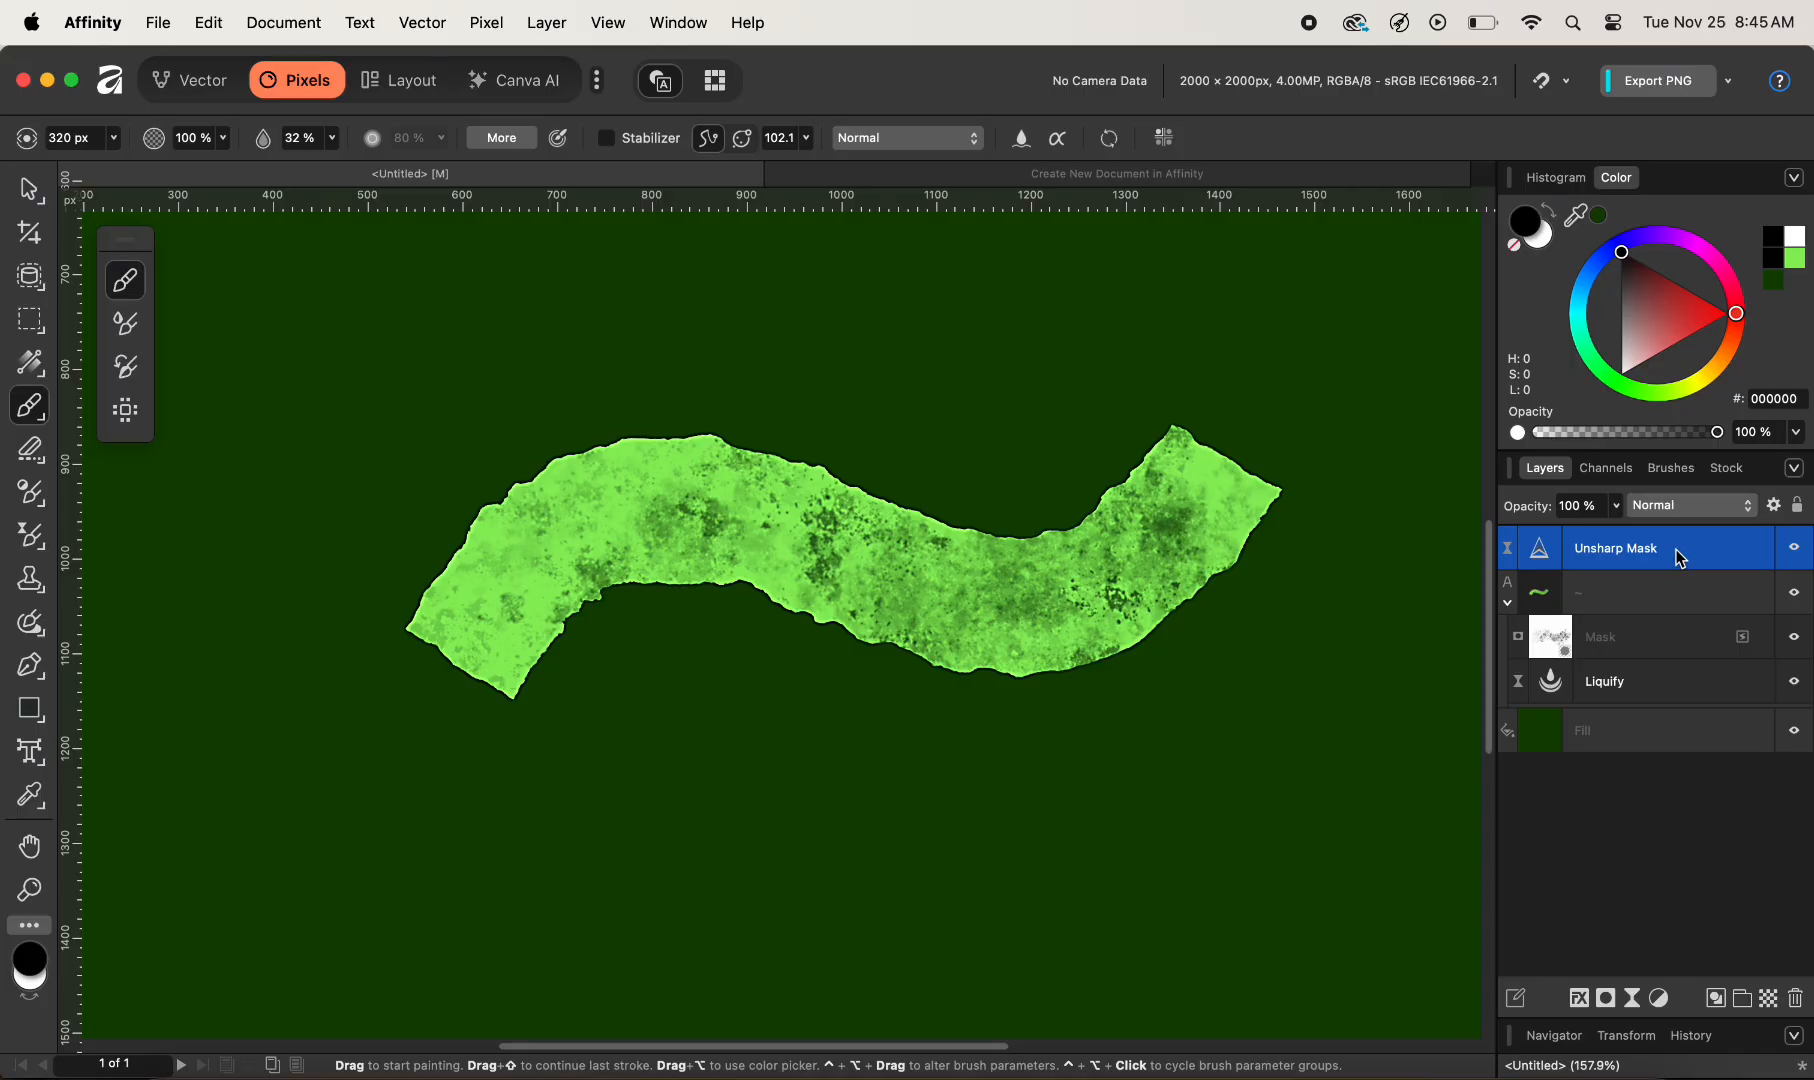
{"action": "left_click_drag", "start_coordinate": [1680, 558], "coordinate": [1684, 620]}
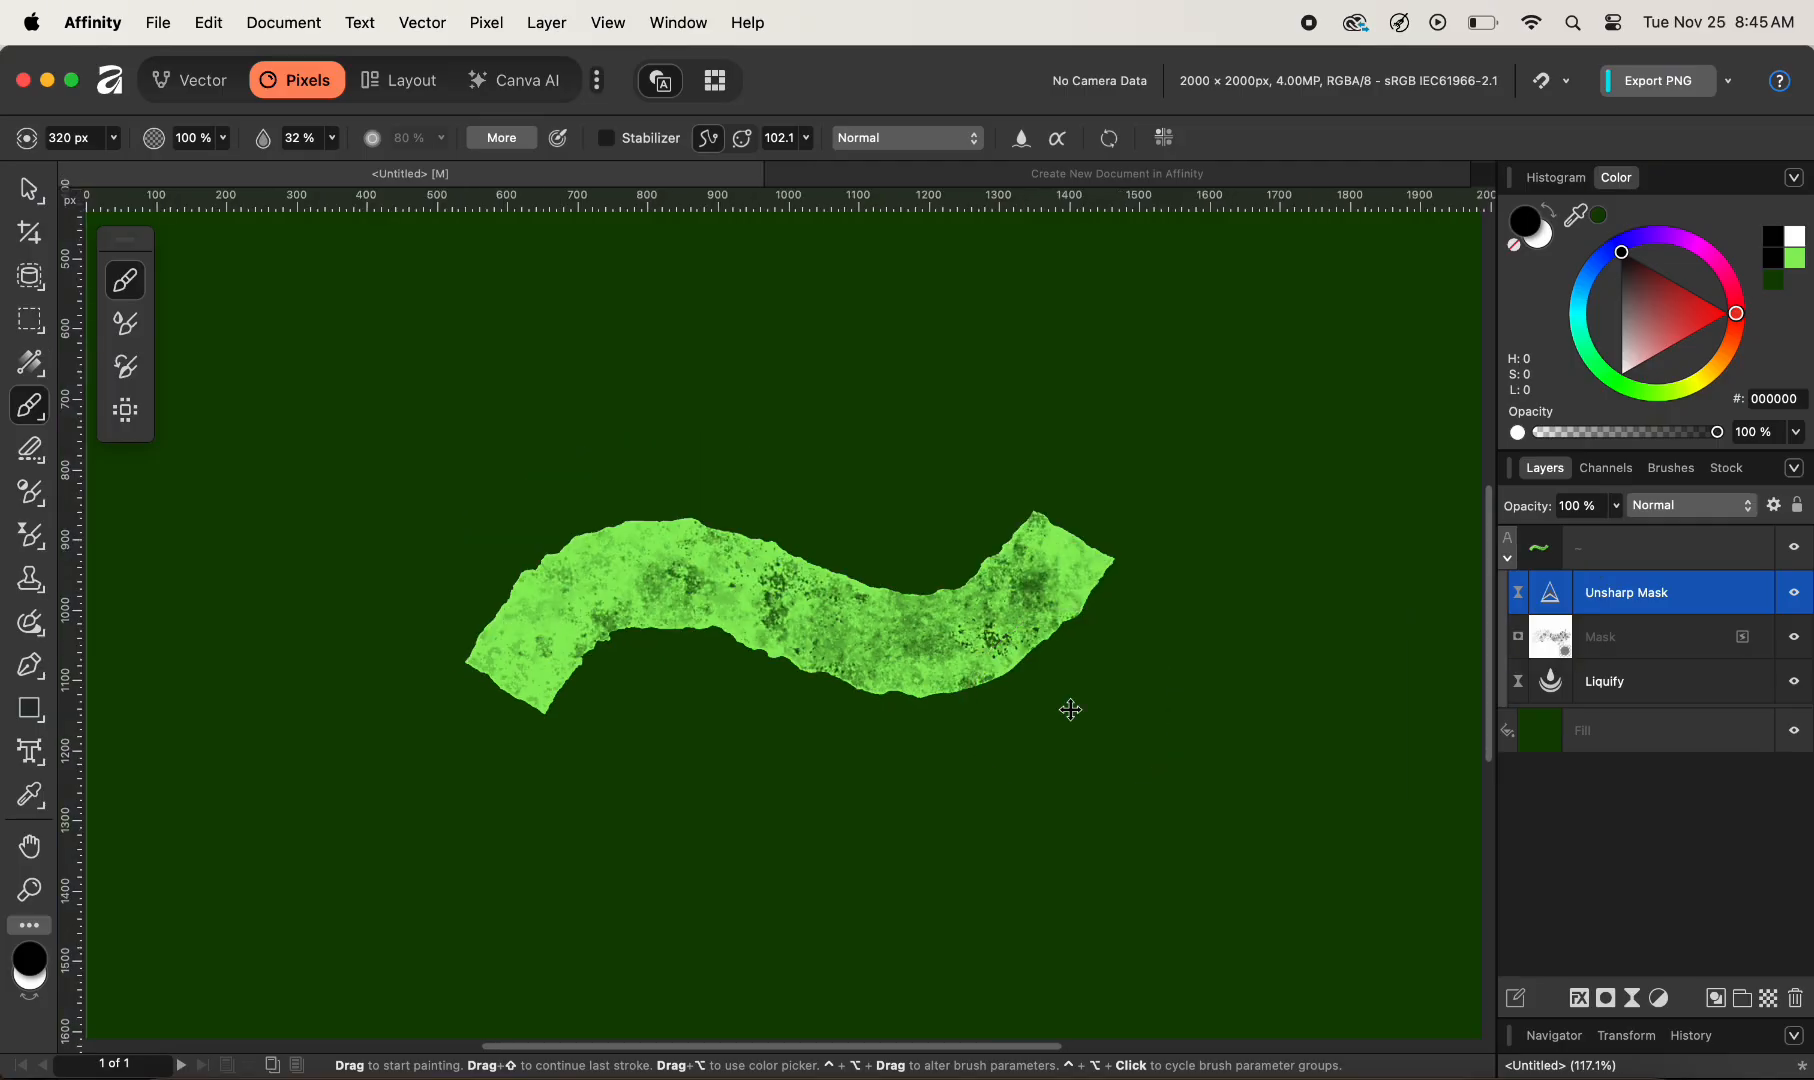
{"action": "key", "text": "super+0"}
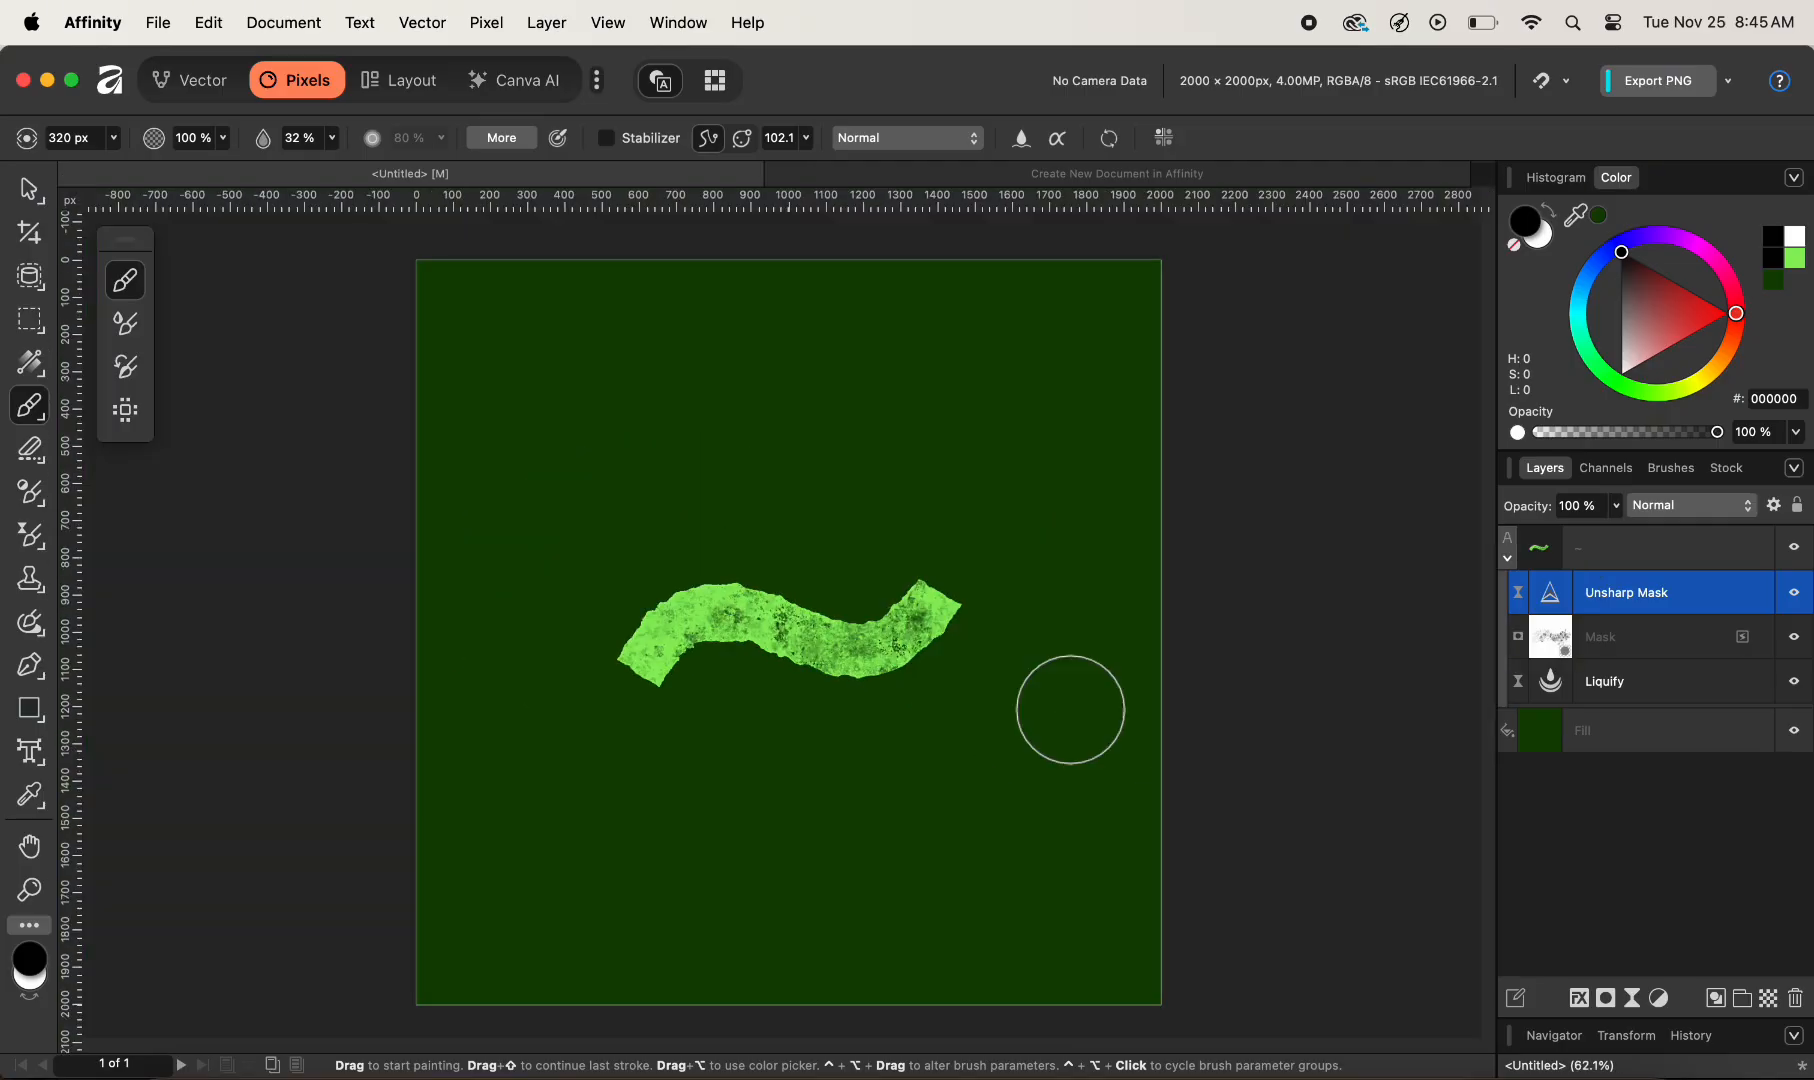